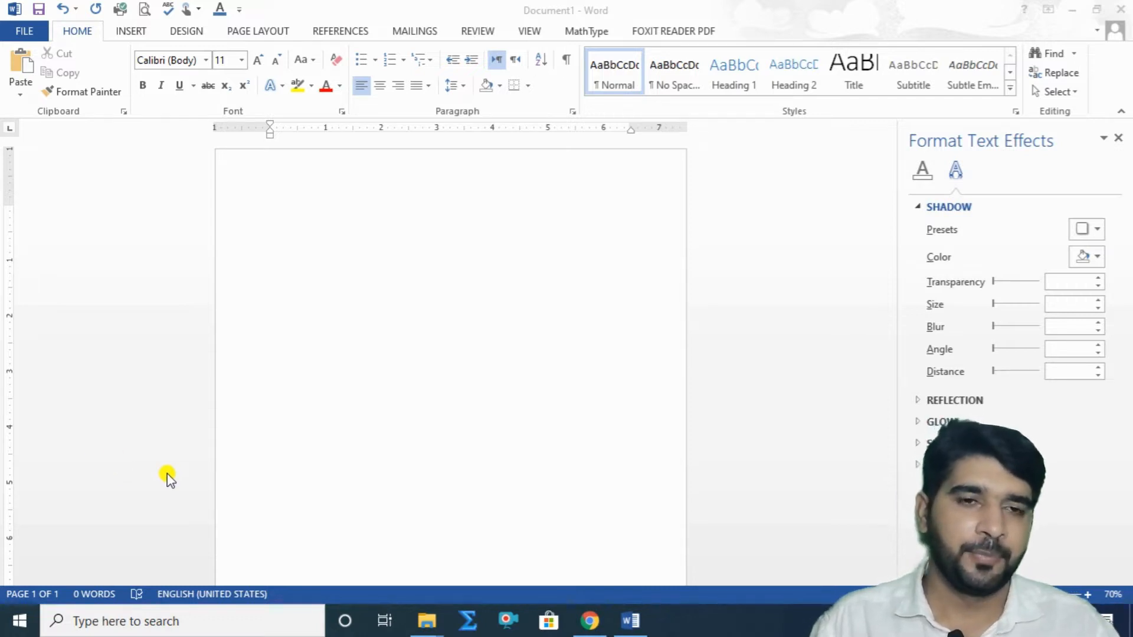
click(130, 33)
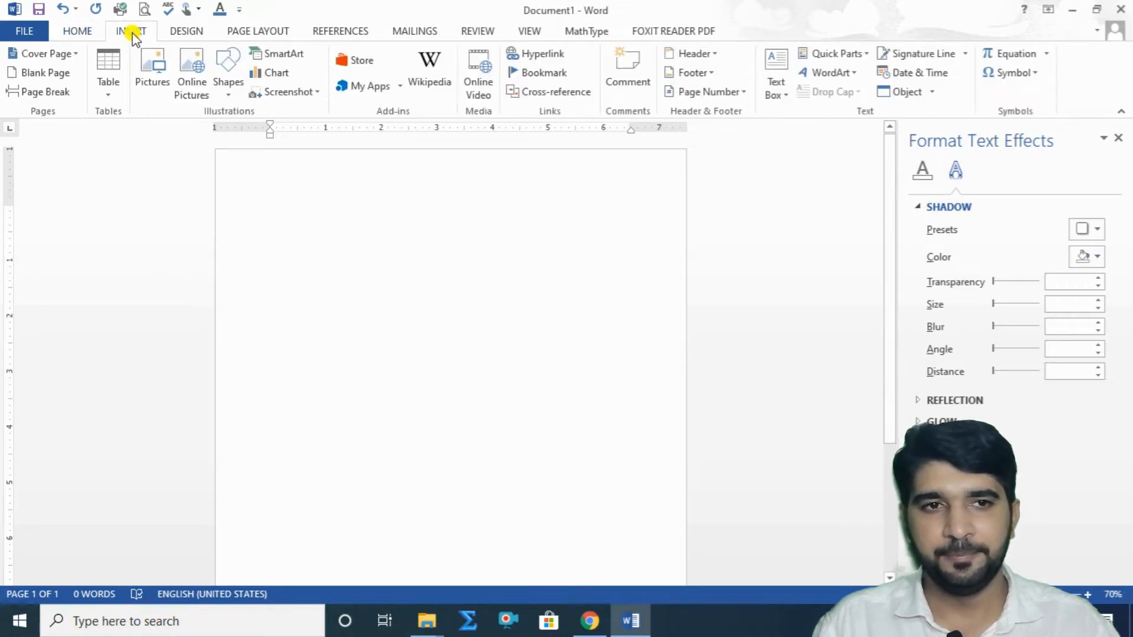
click(146, 77)
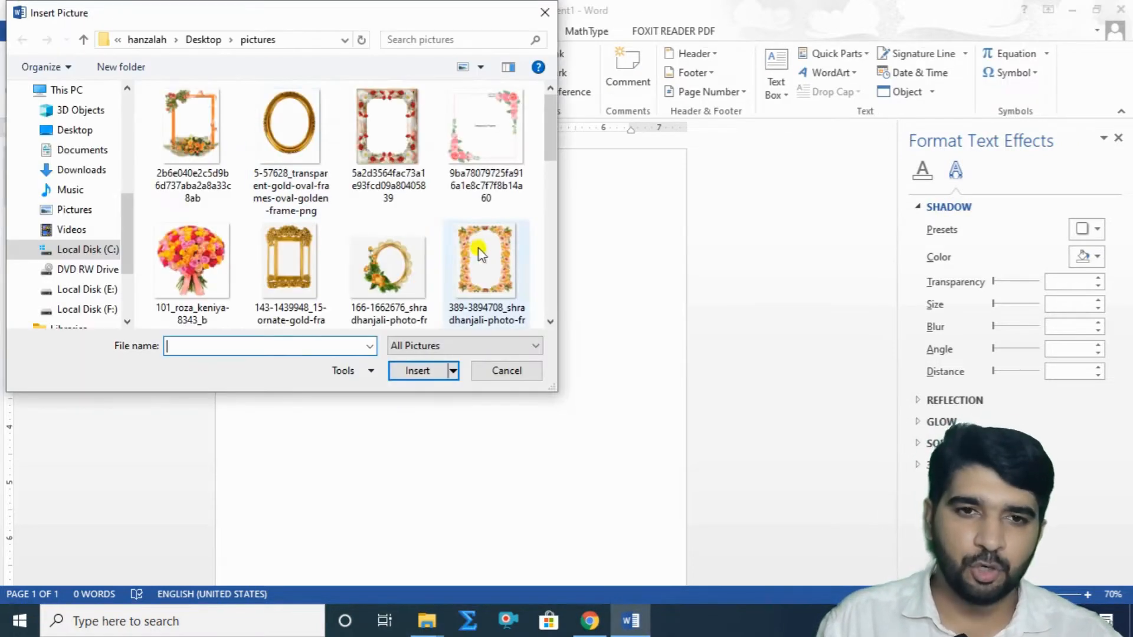
drag(550, 127, 550, 186)
click(479, 194)
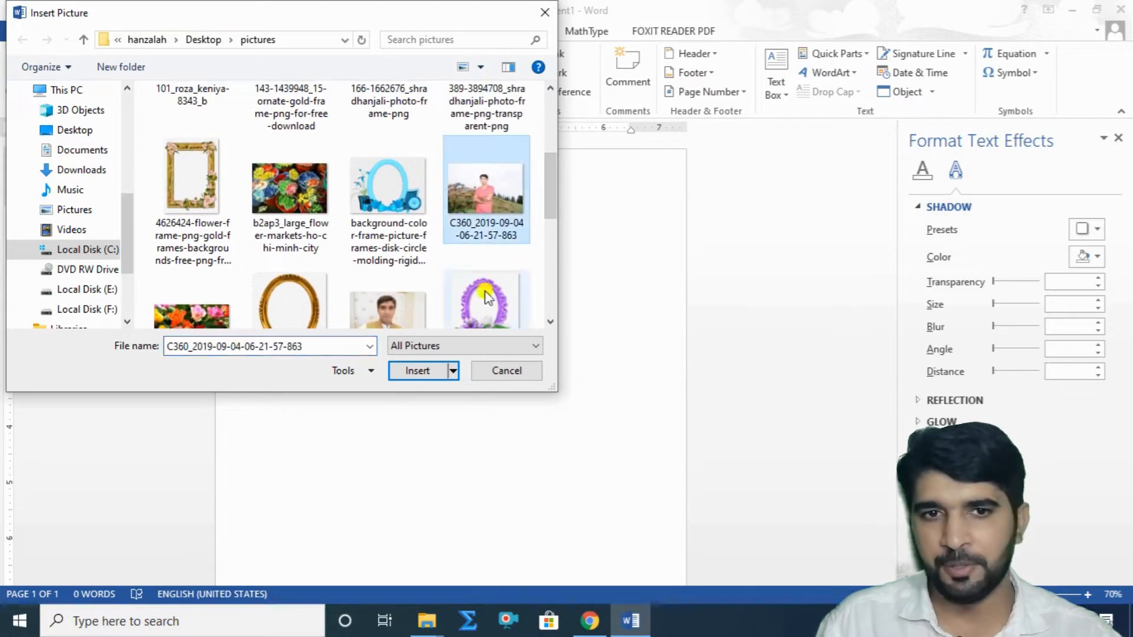
click(417, 372)
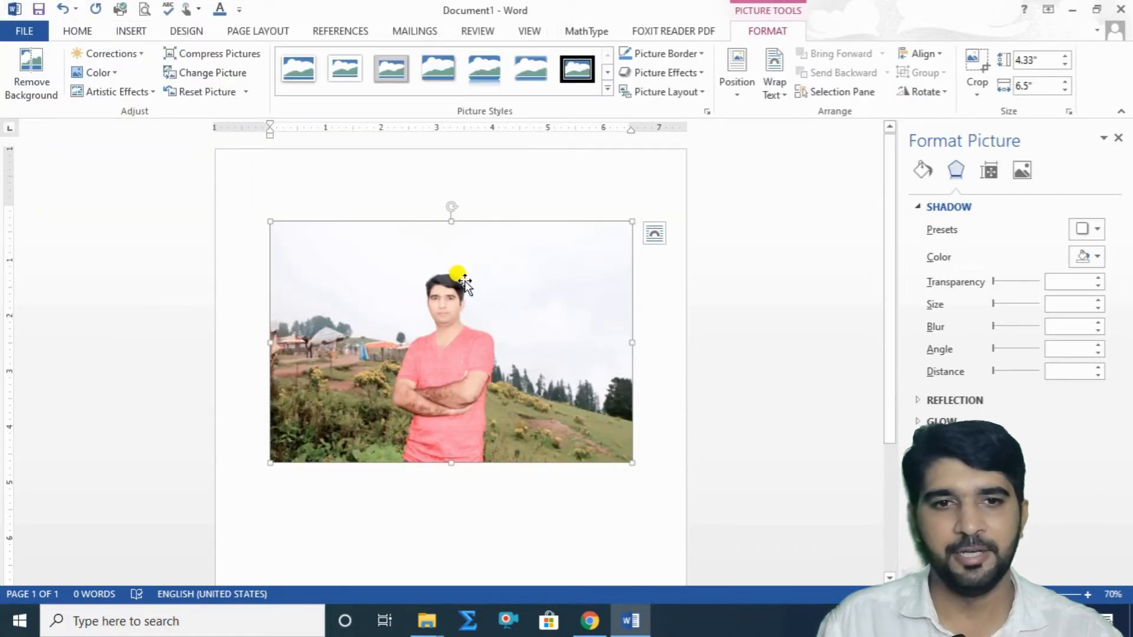
Set the picture's text wrapping to Tight, then reposition it toward the page's upper-left and enlarge it to about 5.25" by 7.88".
click(651, 239)
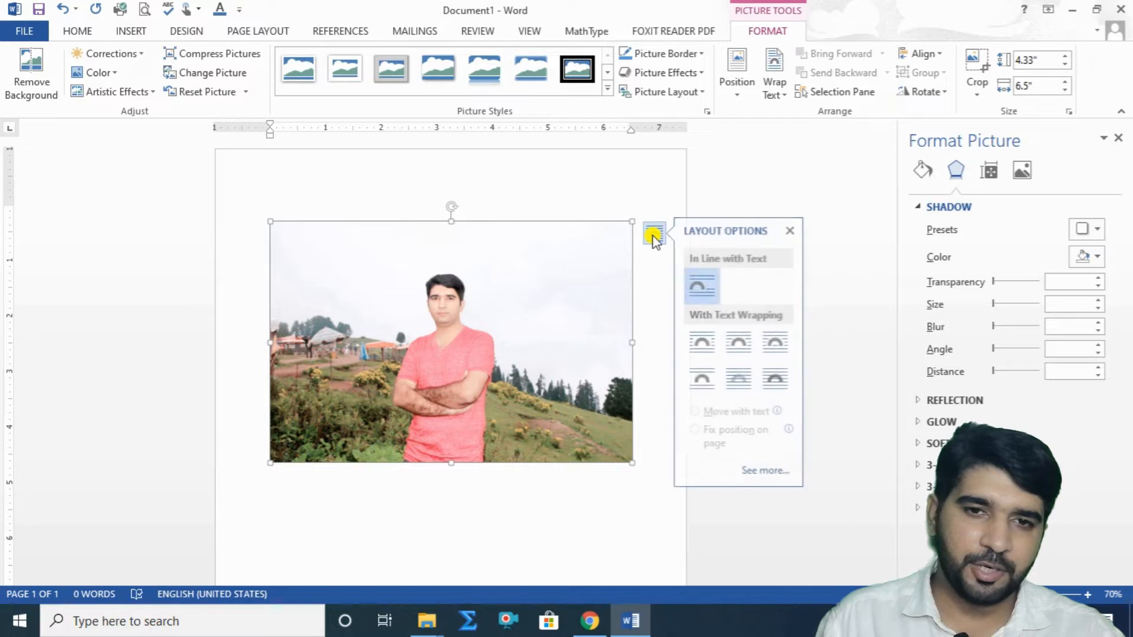
click(745, 346)
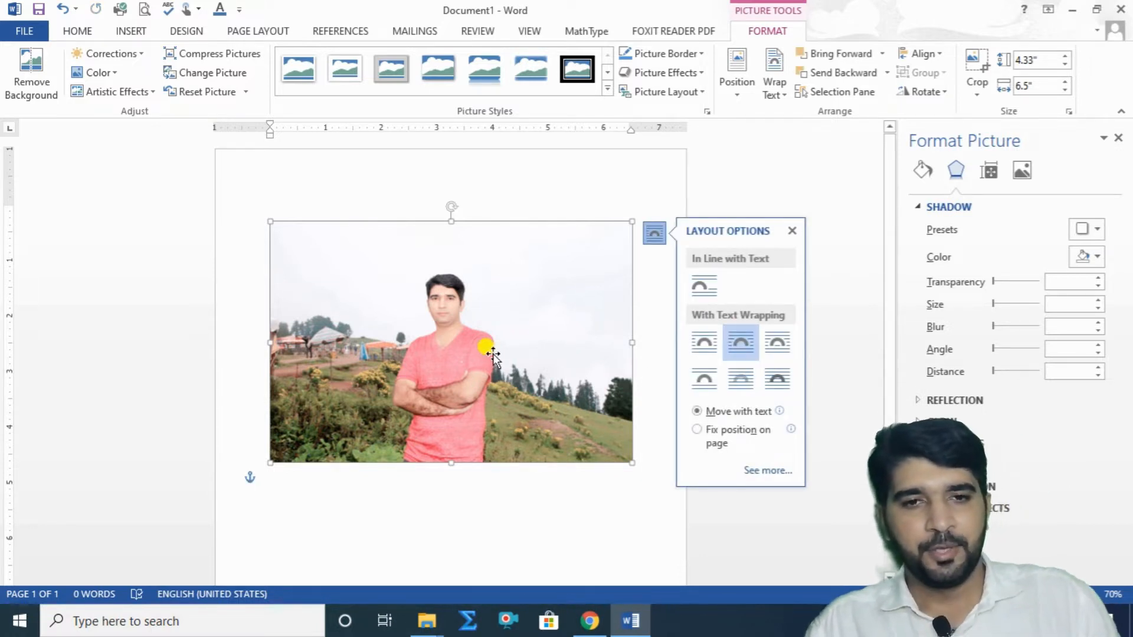
drag(486, 346, 445, 310)
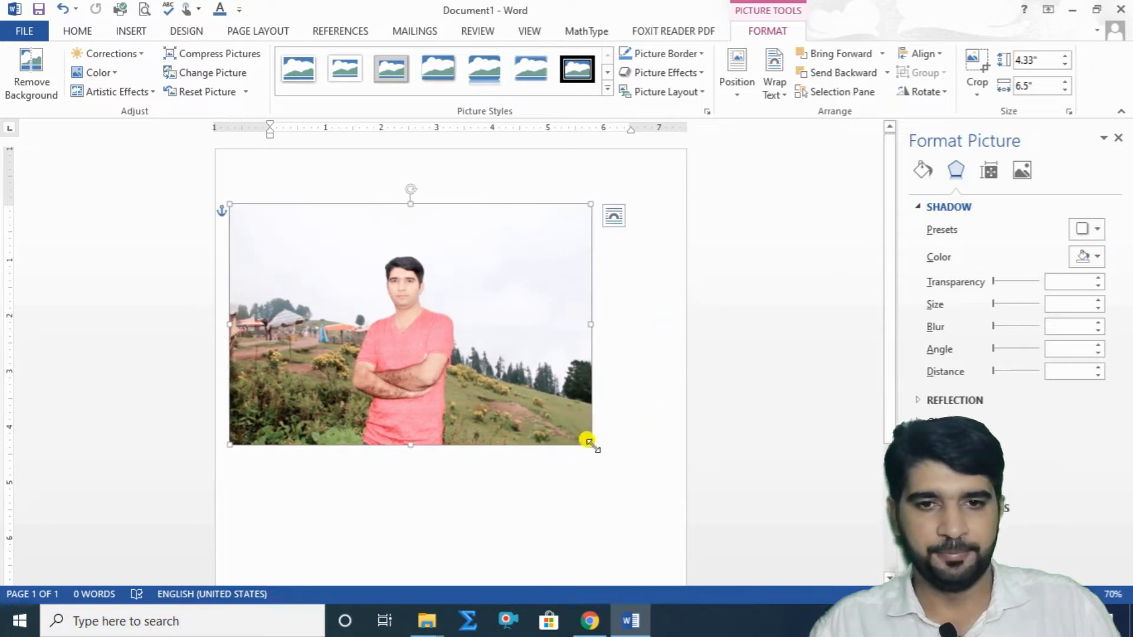
drag(592, 444, 626, 480)
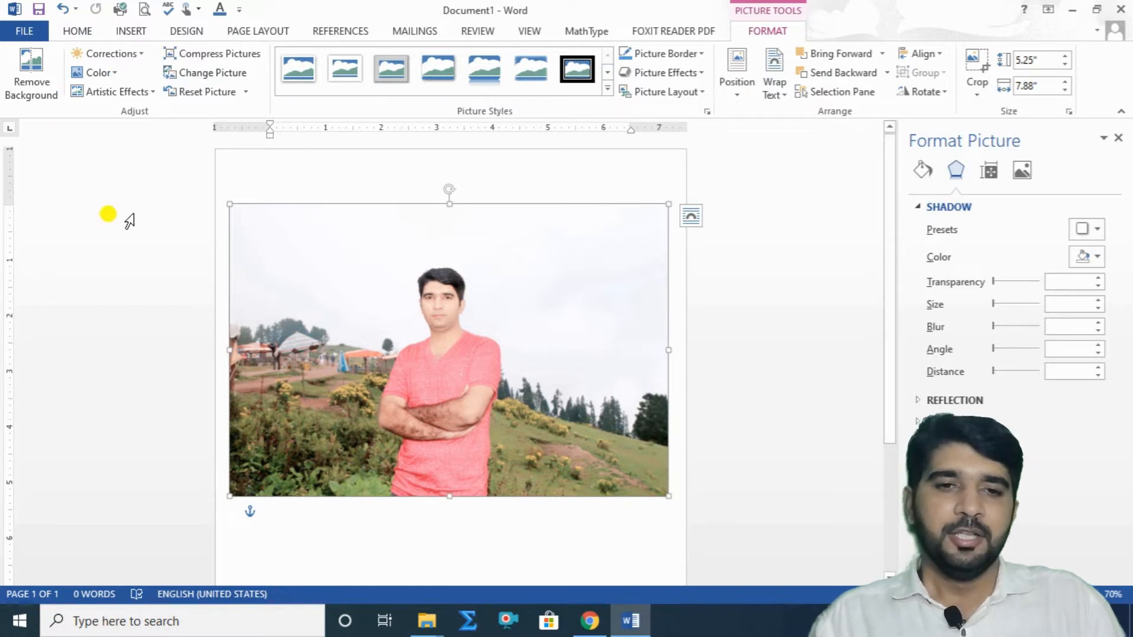
Start Remove Background on the picture and fit the selection frame from just above the man's head to the picture's lower edge.
click(28, 79)
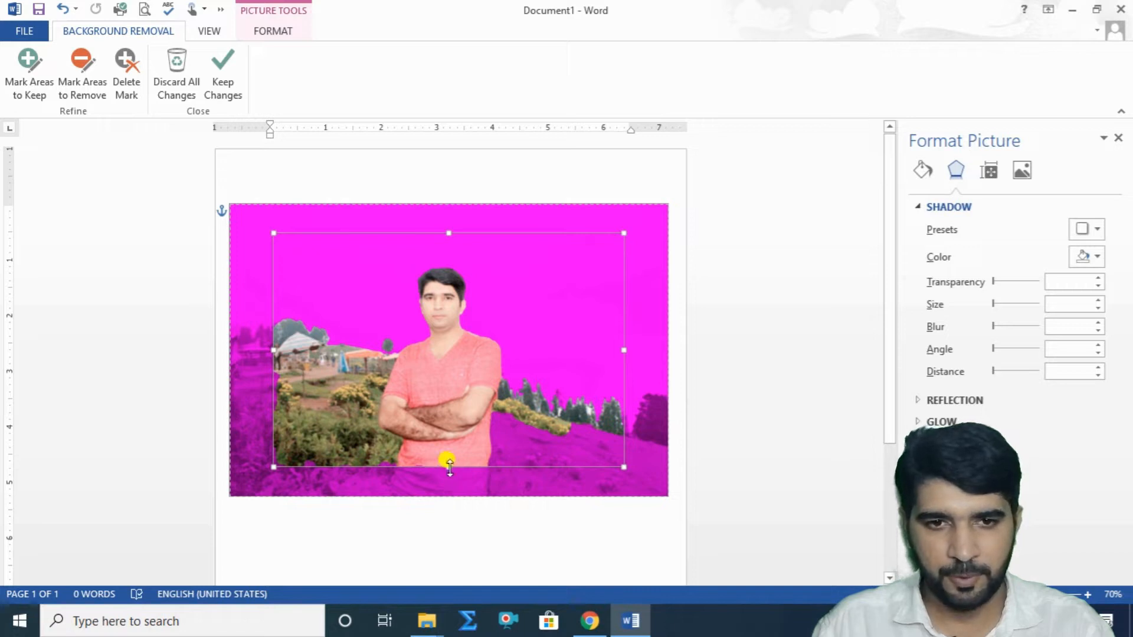
drag(450, 467, 451, 514)
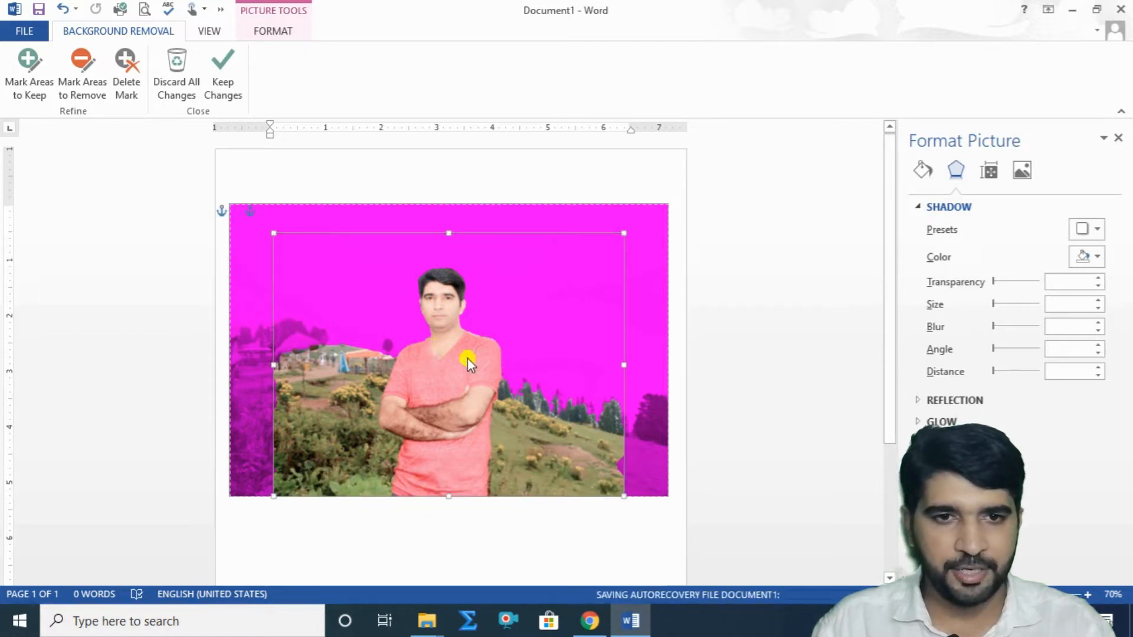
drag(445, 234, 452, 262)
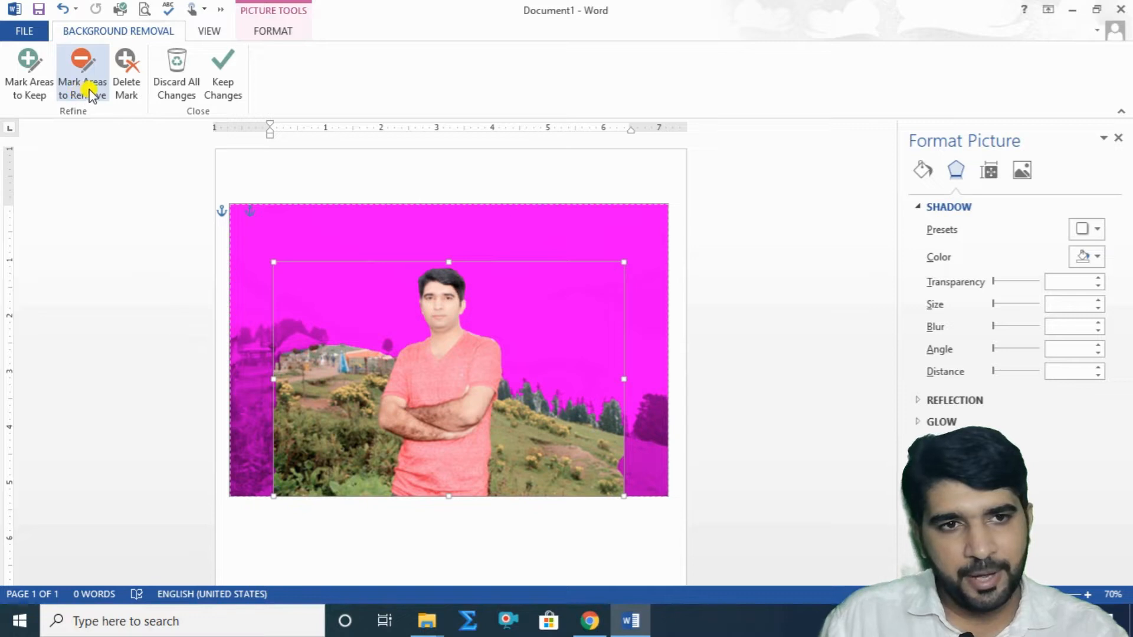
Mark the background for removal with one line through the bushes left of the man and one through the hillside on his right.
click(100, 102)
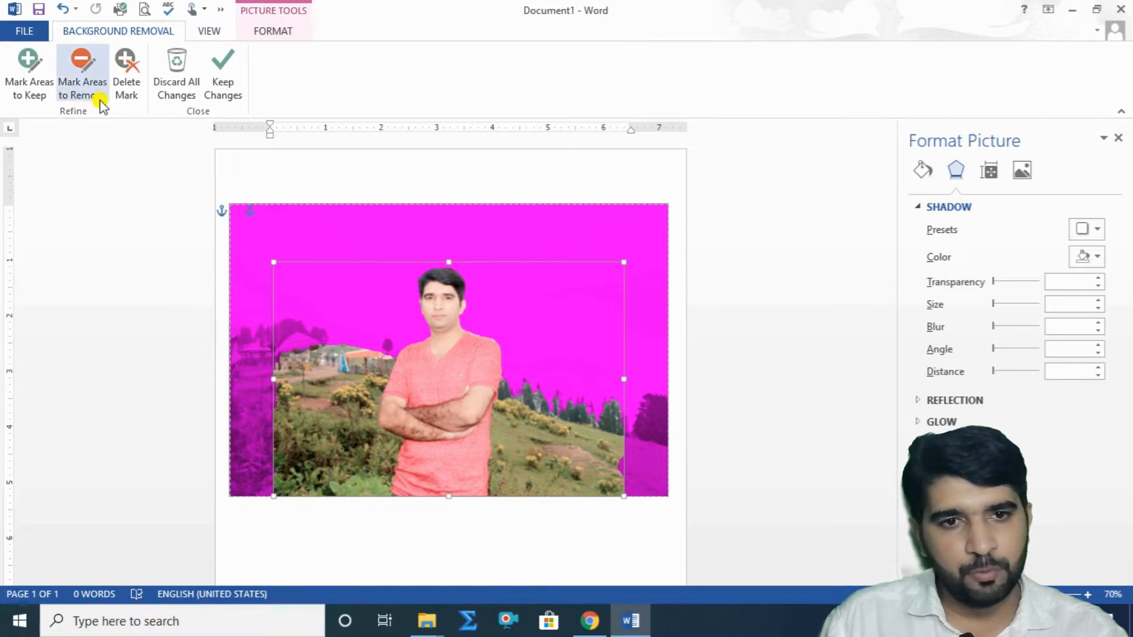
click(76, 77)
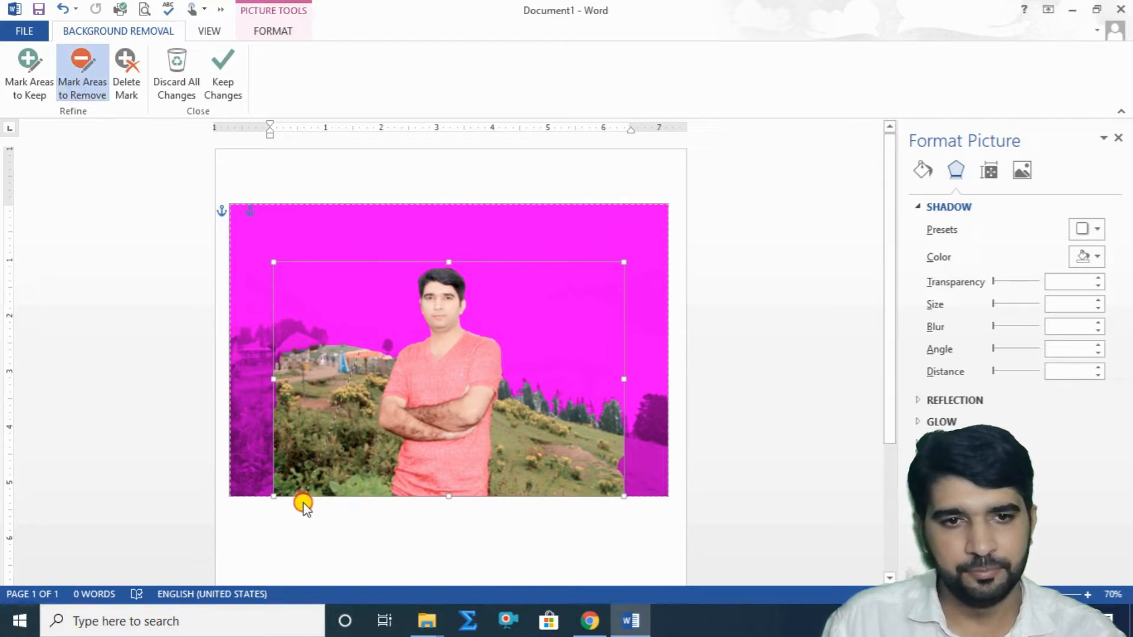
drag(306, 493, 359, 353)
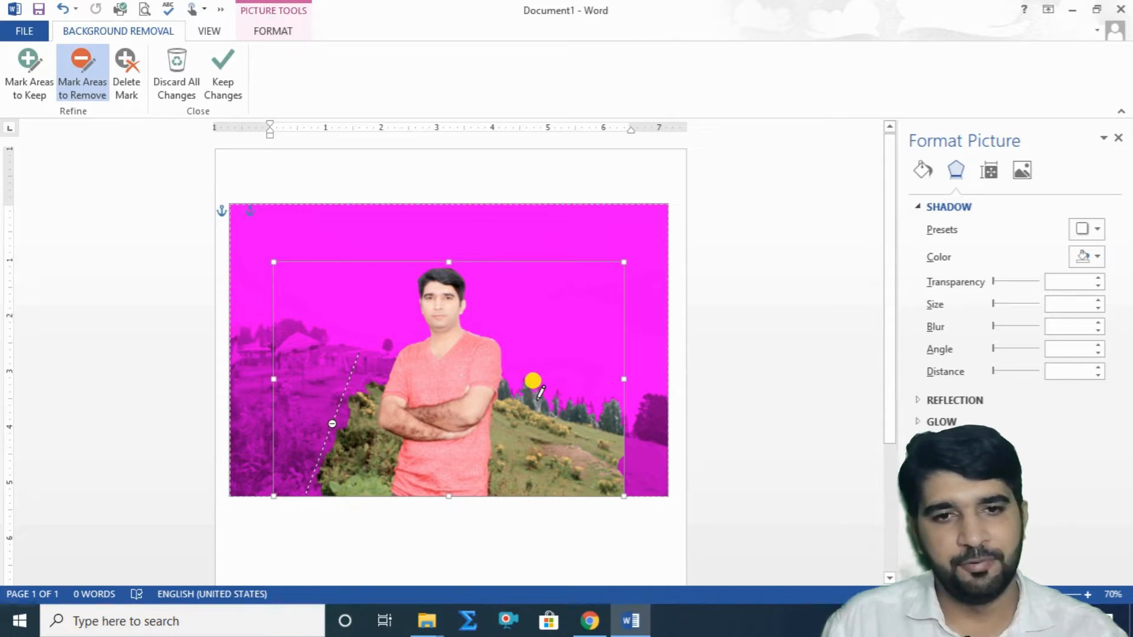
drag(543, 466, 549, 516)
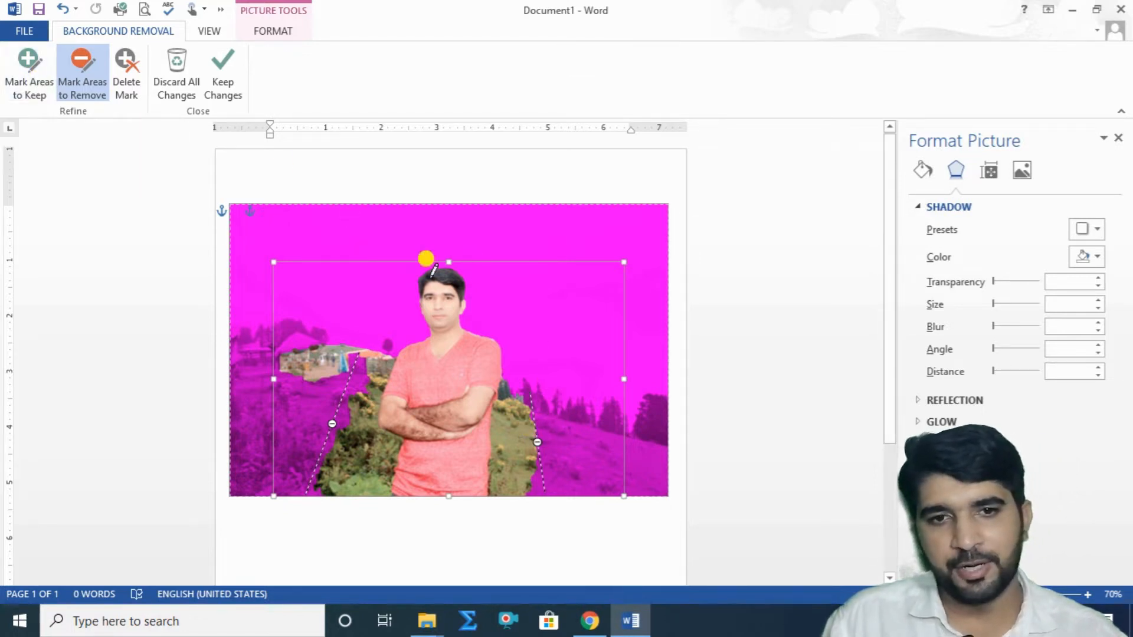
Mark a strip of the hillside right of the man as an area to keep.
click(28, 78)
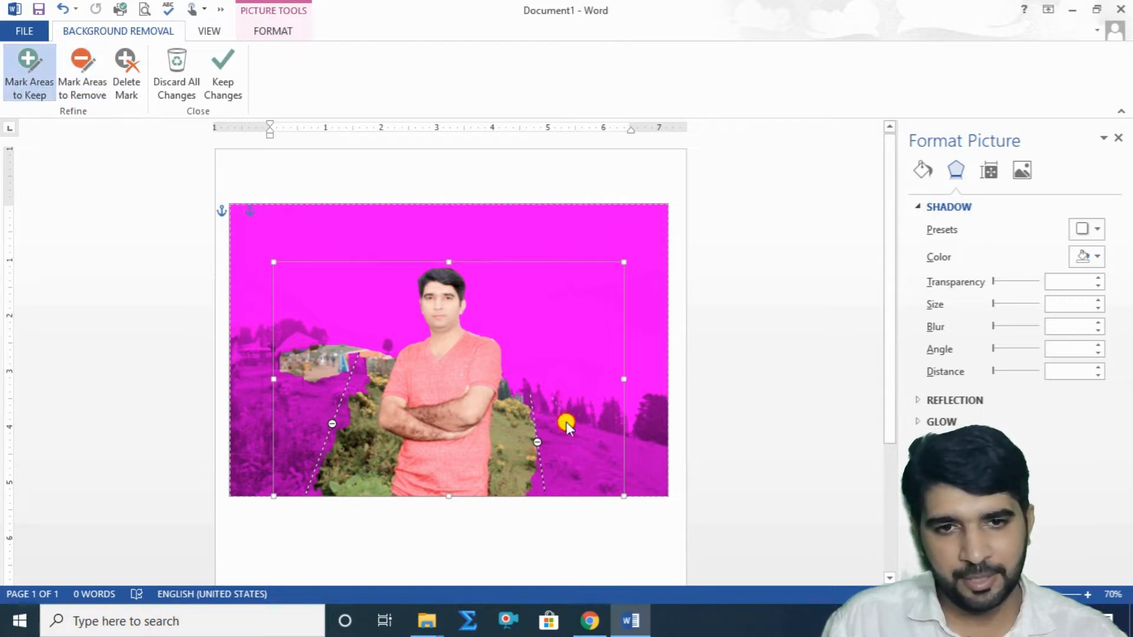
drag(592, 476, 593, 472)
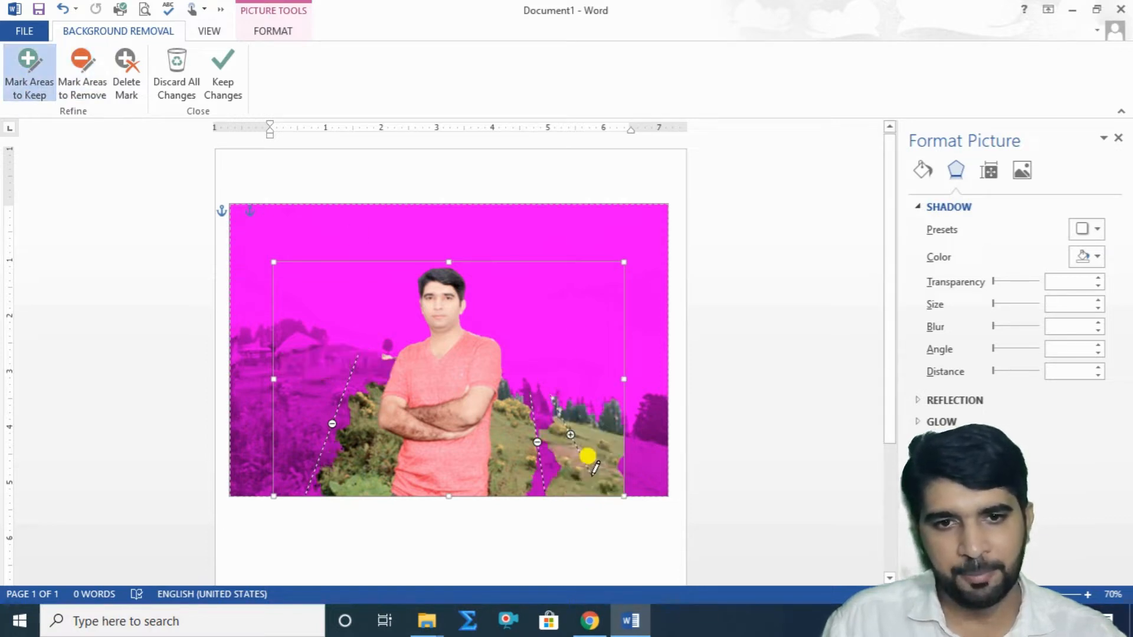
Mark the hillside right of the man for removal again with several crossing lines over the kept strip.
click(83, 76)
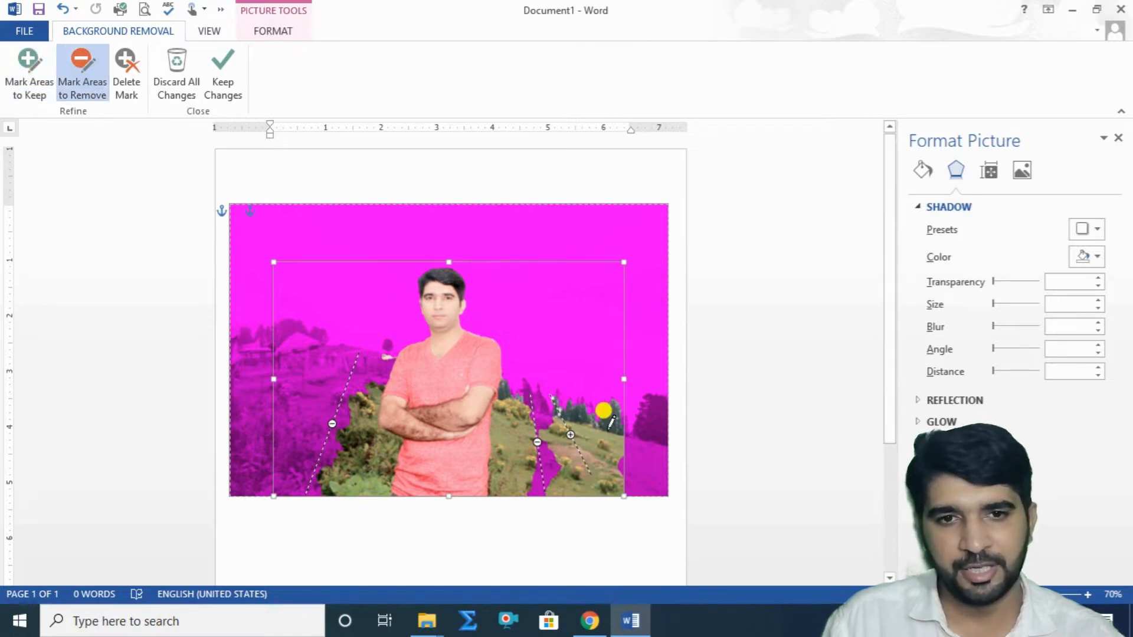
drag(608, 402, 525, 488)
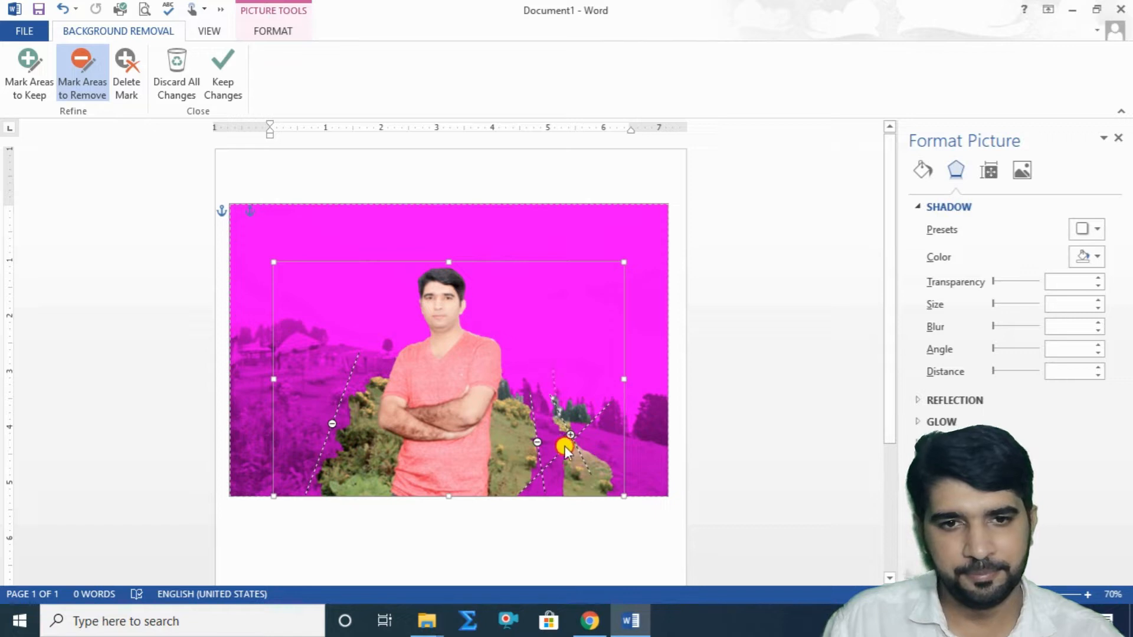
mouse_move(564, 446)
mouse_down()
mouse_move(590, 493)
mouse_move(587, 473)
mouse_up()
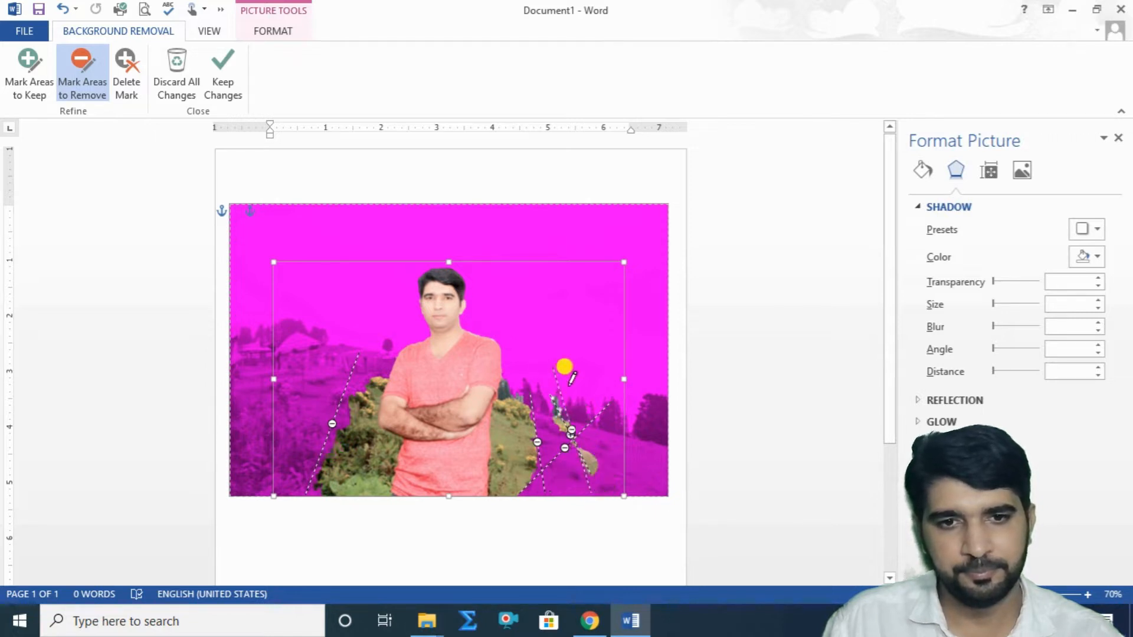
mouse_move(565, 366)
mouse_down()
mouse_move(577, 362)
mouse_move(539, 466)
mouse_move(600, 449)
mouse_move(599, 459)
mouse_up()
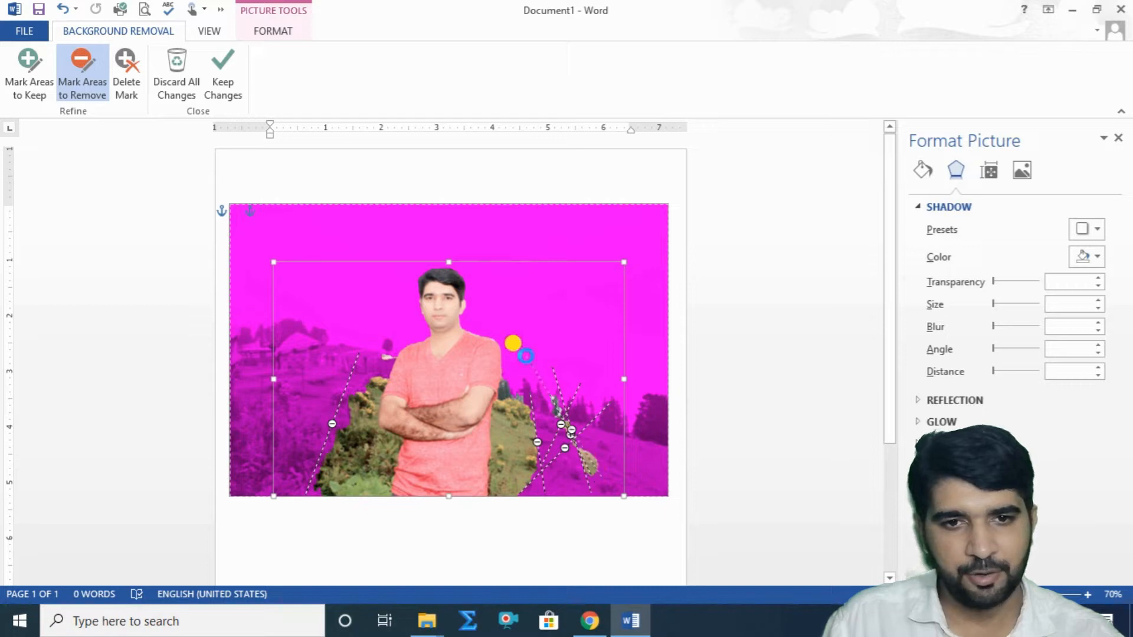
mouse_move(526, 356)
mouse_down()
mouse_move(533, 347)
mouse_move(590, 475)
mouse_up()
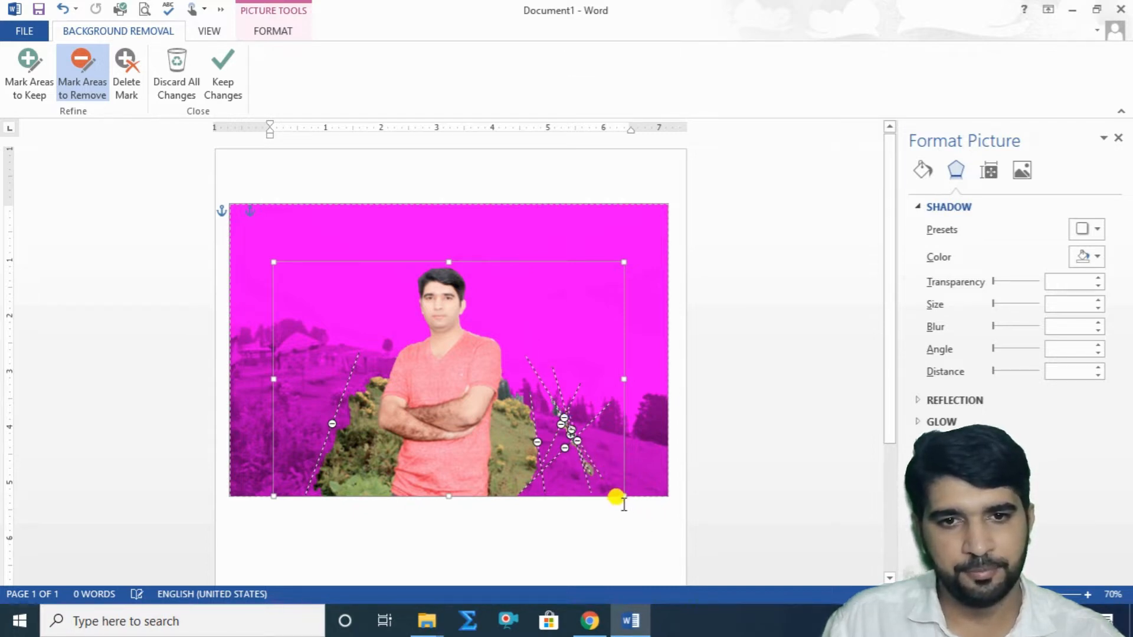
mouse_move(558, 416)
mouse_down()
mouse_move(570, 452)
mouse_move(599, 478)
mouse_up()
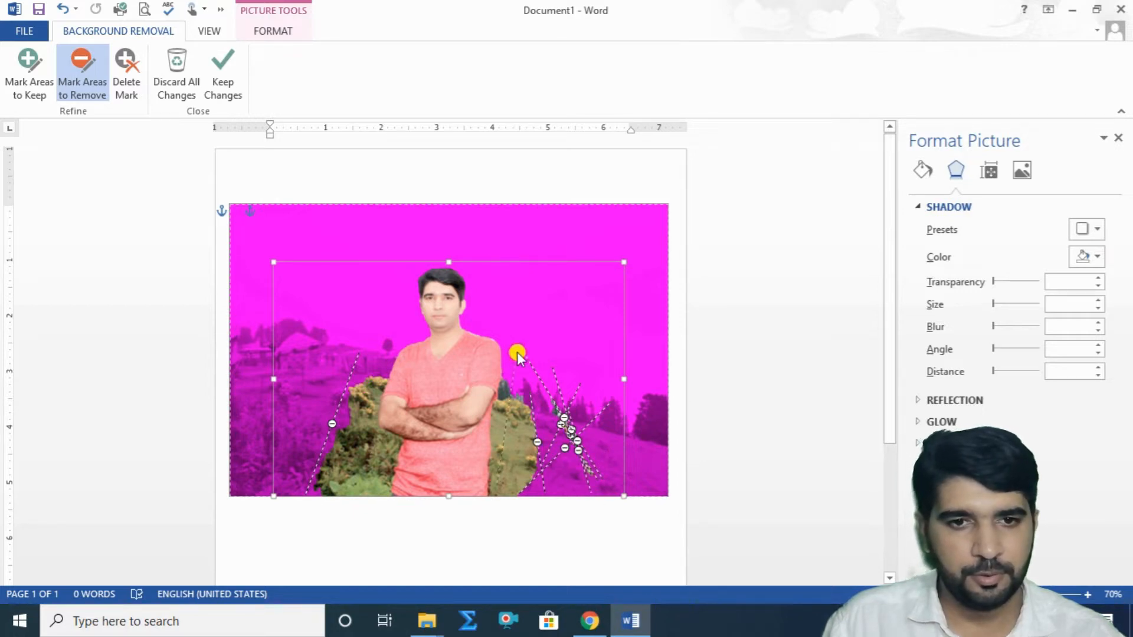
Mark the remaining grass and bushes close to both of the man's arms for removal.
drag(519, 354, 588, 474)
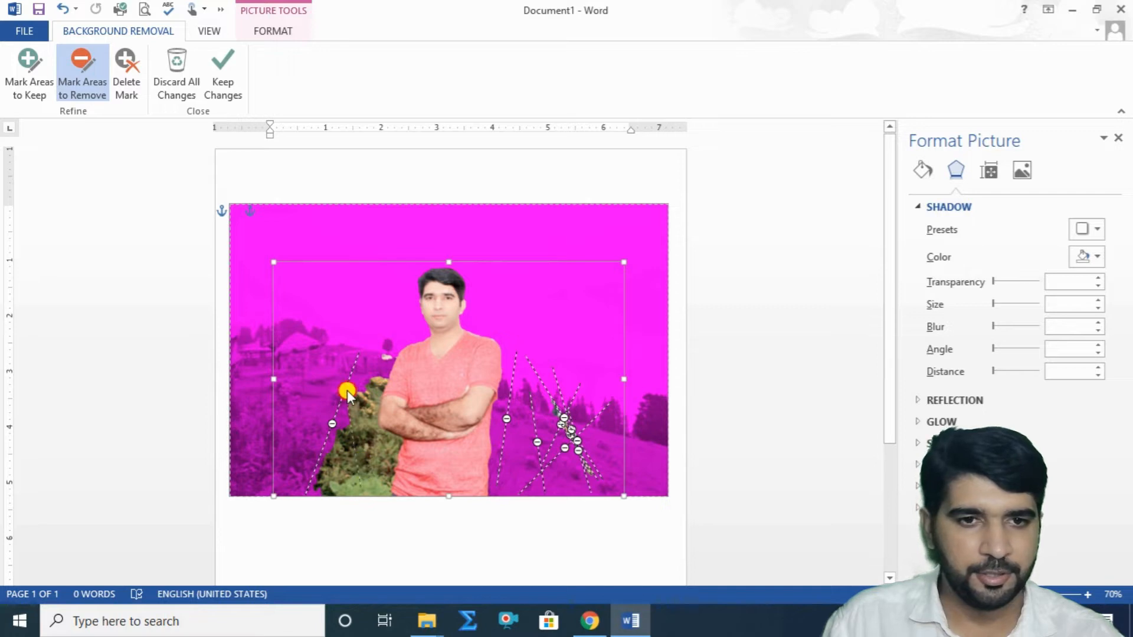
drag(341, 361, 360, 487)
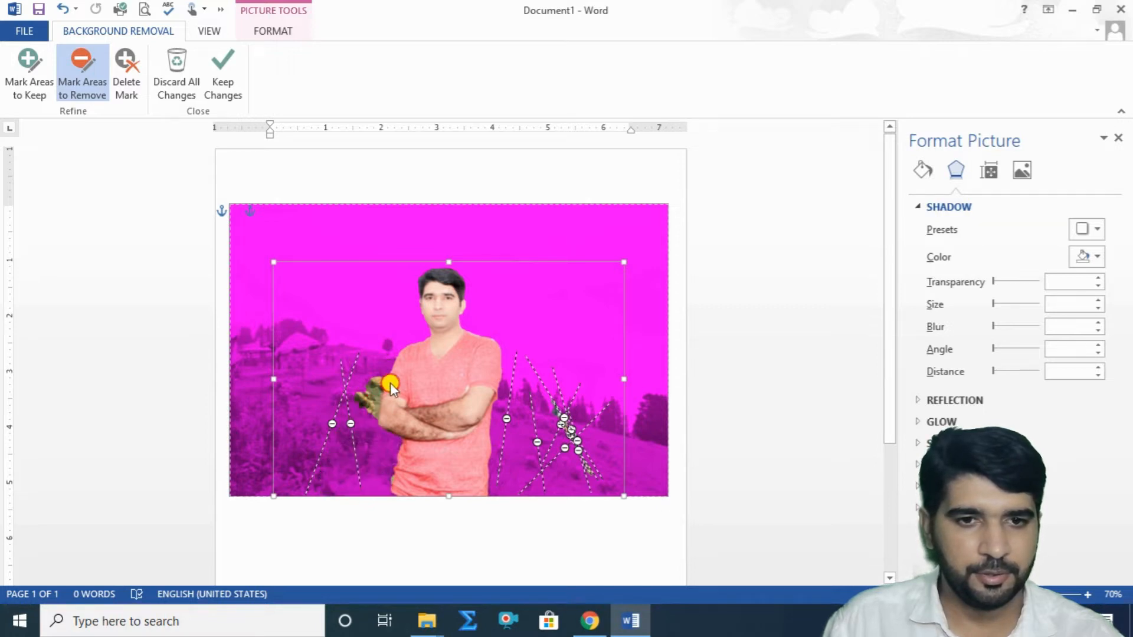
drag(384, 367, 369, 404)
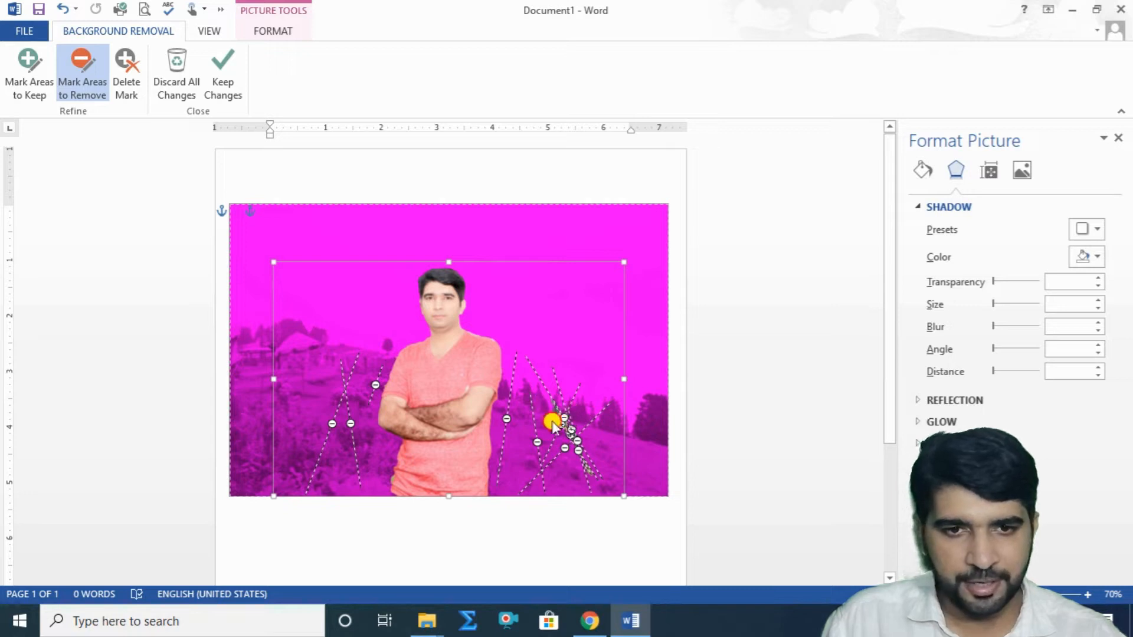
Add more removal marks over the leftover hillside strip right of the man and keep the background removal changes.
drag(552, 374, 576, 430)
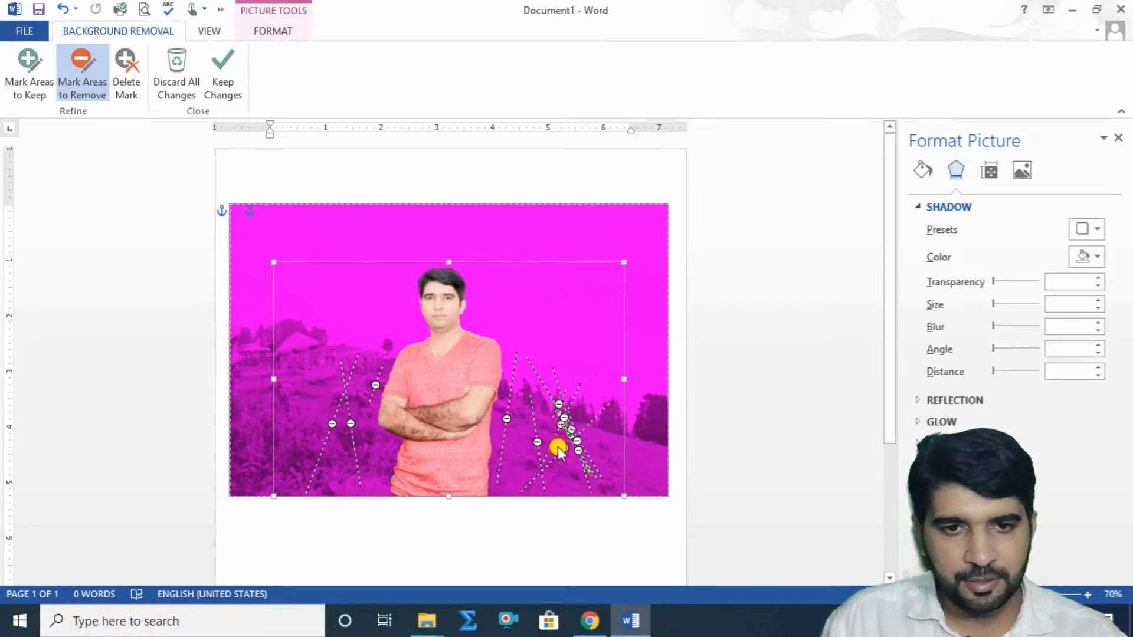
drag(585, 390, 587, 412)
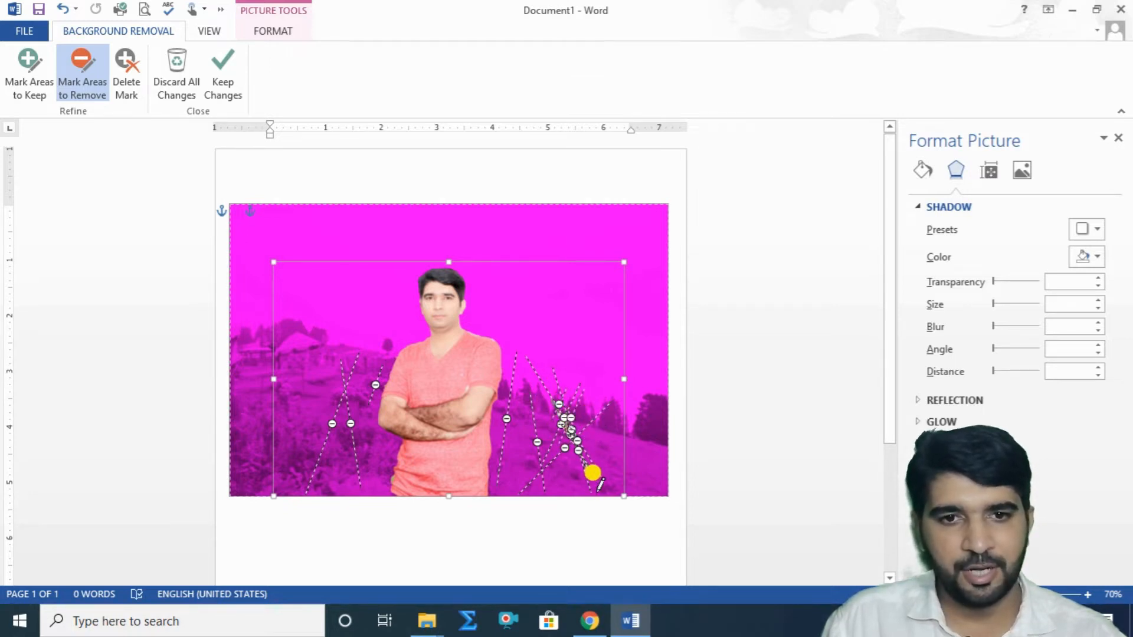
mouse_move(569, 381)
mouse_down()
mouse_move(607, 462)
mouse_move(565, 427)
mouse_move(557, 370)
mouse_up()
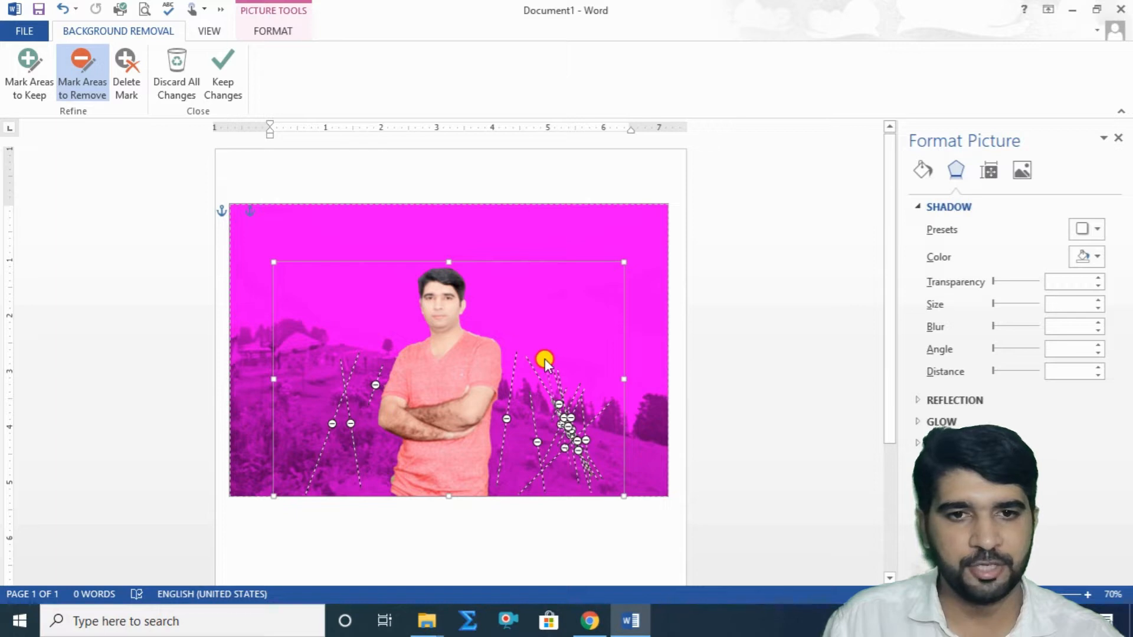
drag(544, 358, 573, 466)
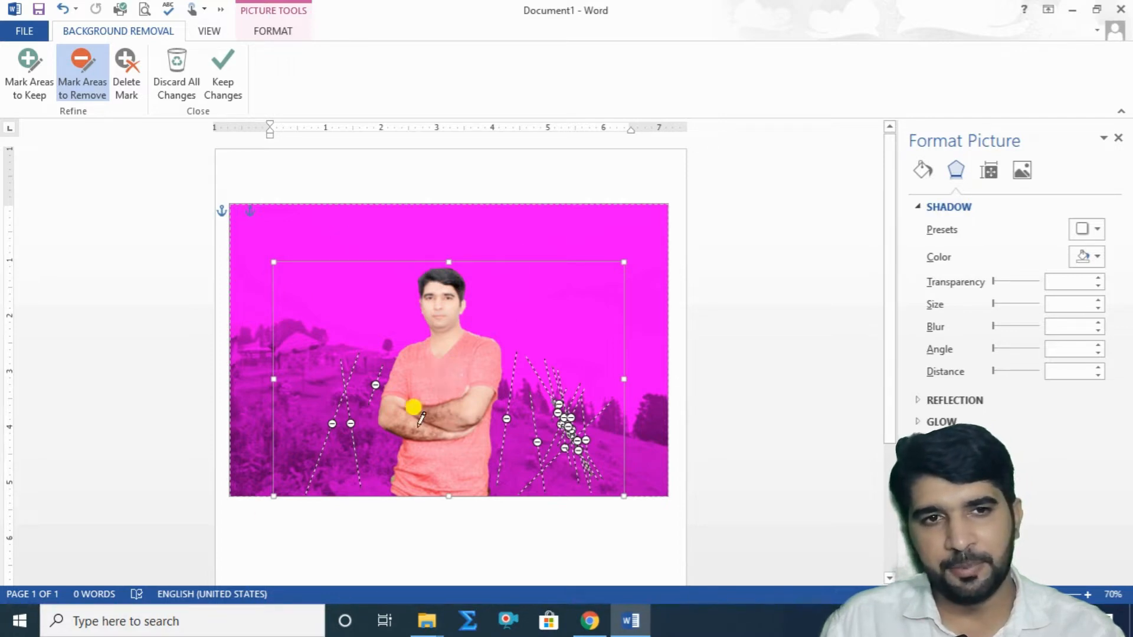
click(222, 76)
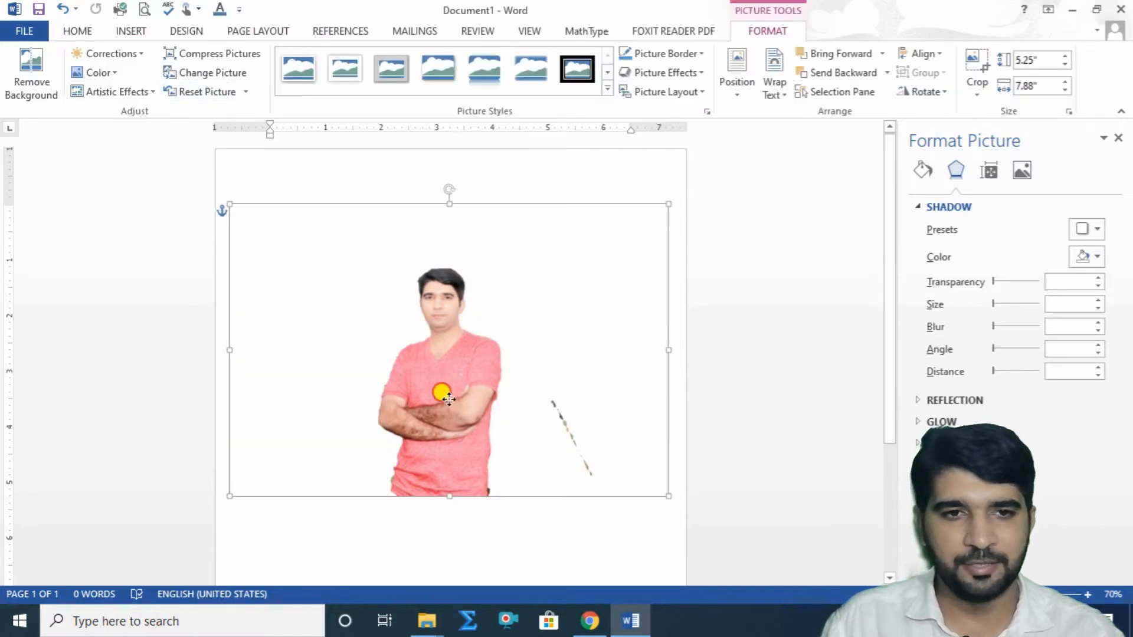
Shift the cutout picture slightly right and crop both sides close to the man, cutting off the leftover strip.
drag(449, 399, 463, 338)
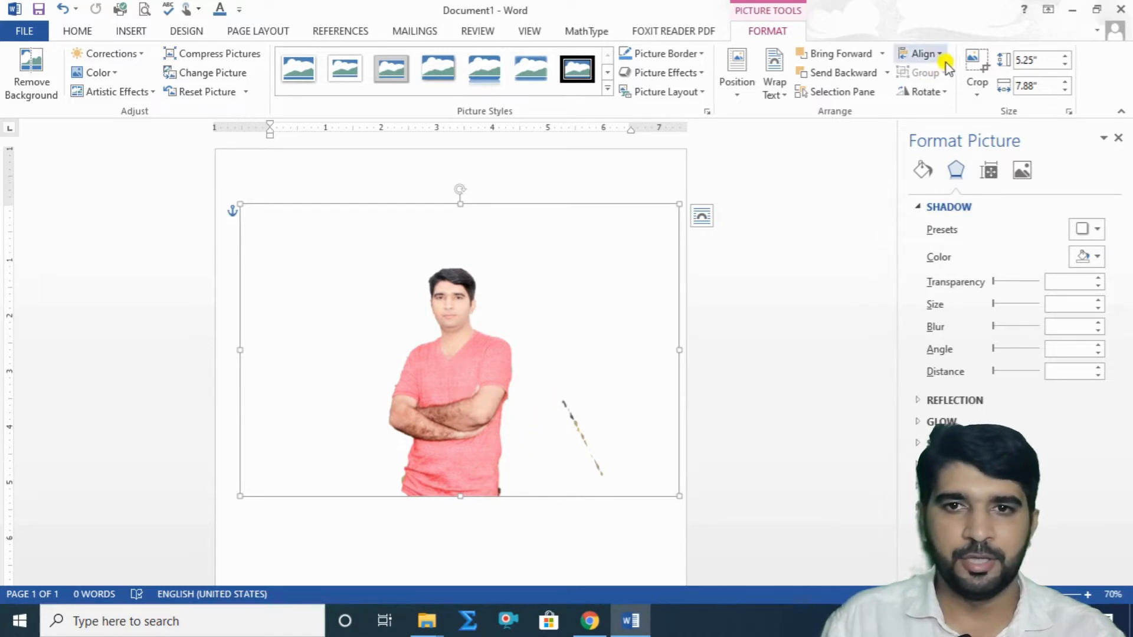
click(977, 65)
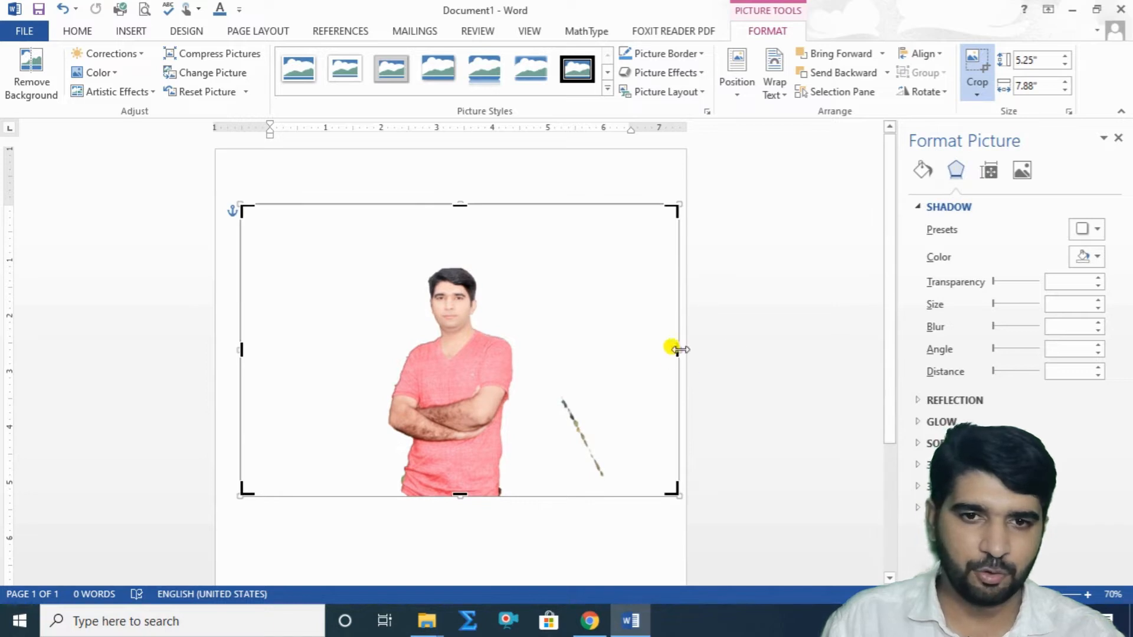
drag(677, 349, 549, 354)
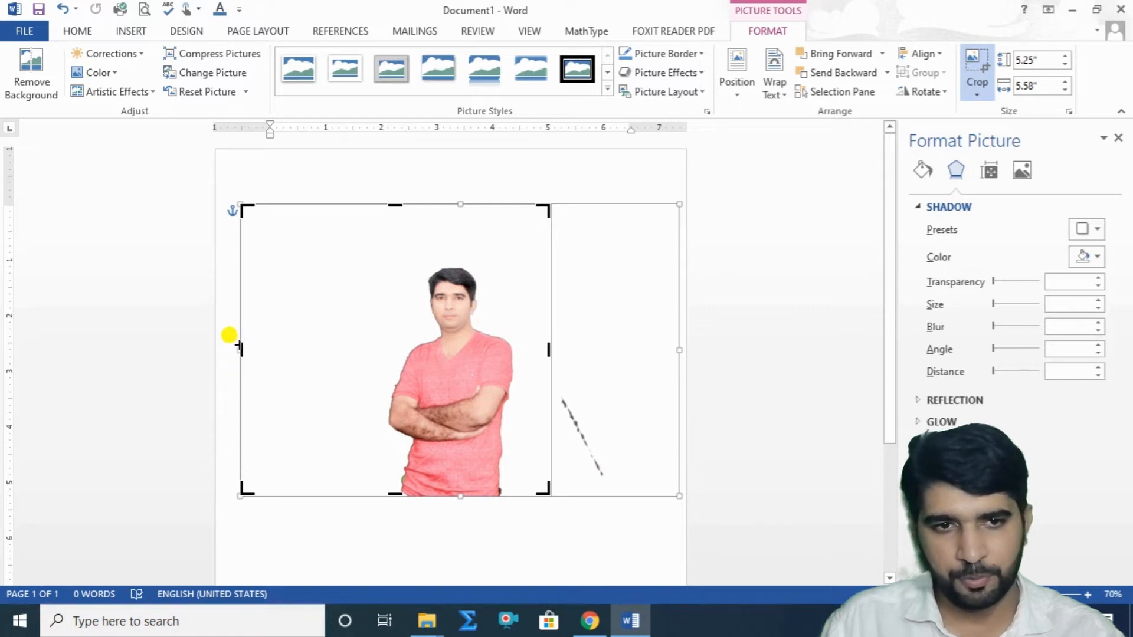
drag(238, 348, 382, 352)
click(625, 175)
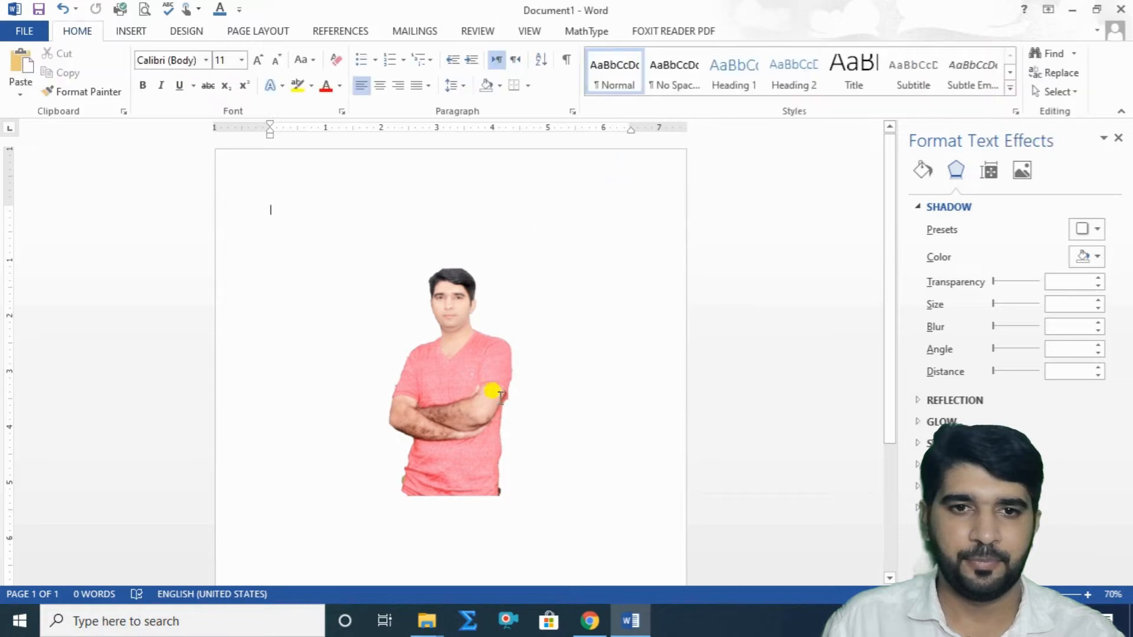
Move the man's cutout to the left side of the page and insert the orange rectangular frame picture with roses and ribbon.
click(393, 366)
drag(563, 357, 308, 349)
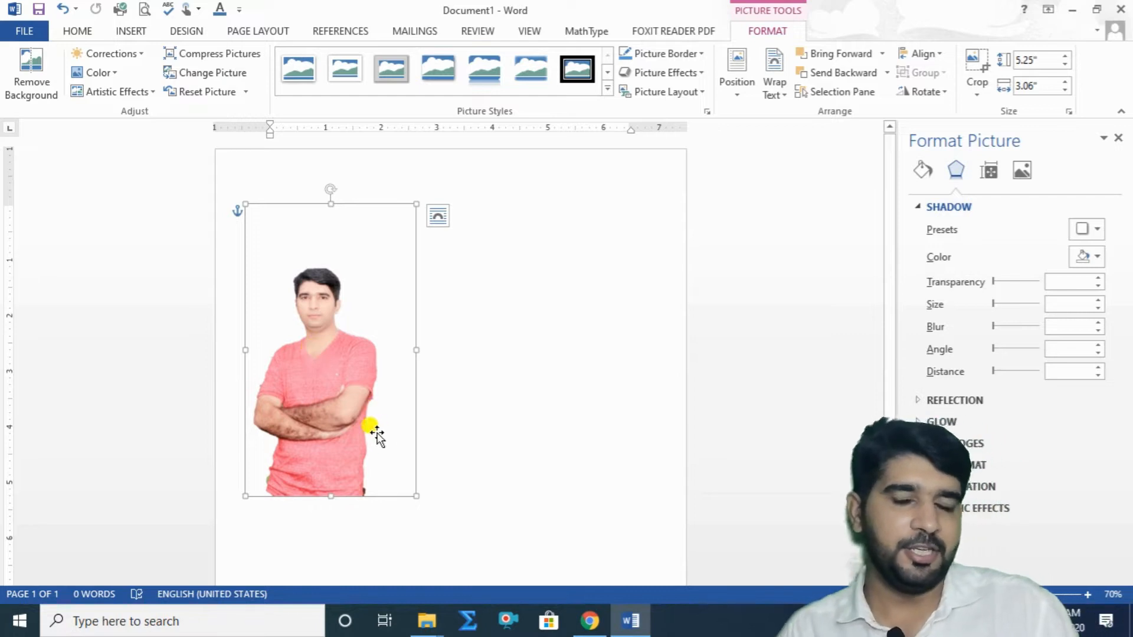
click(131, 33)
click(170, 68)
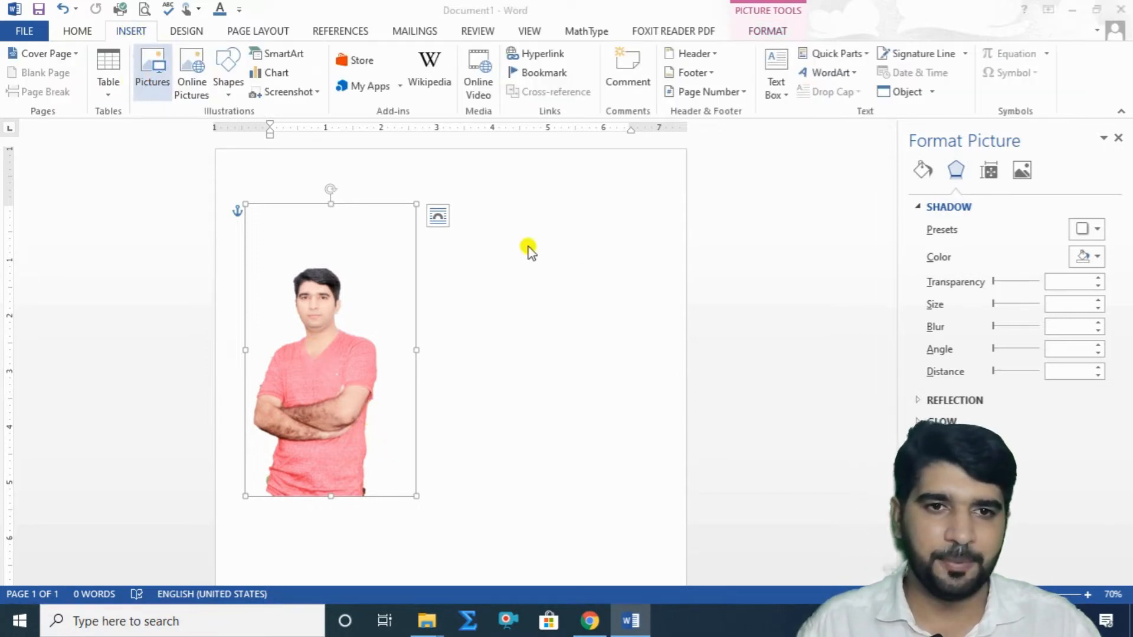
mouse_move(544, 123)
mouse_down()
mouse_move(554, 165)
mouse_move(552, 145)
mouse_move(539, 243)
mouse_move(542, 108)
mouse_up()
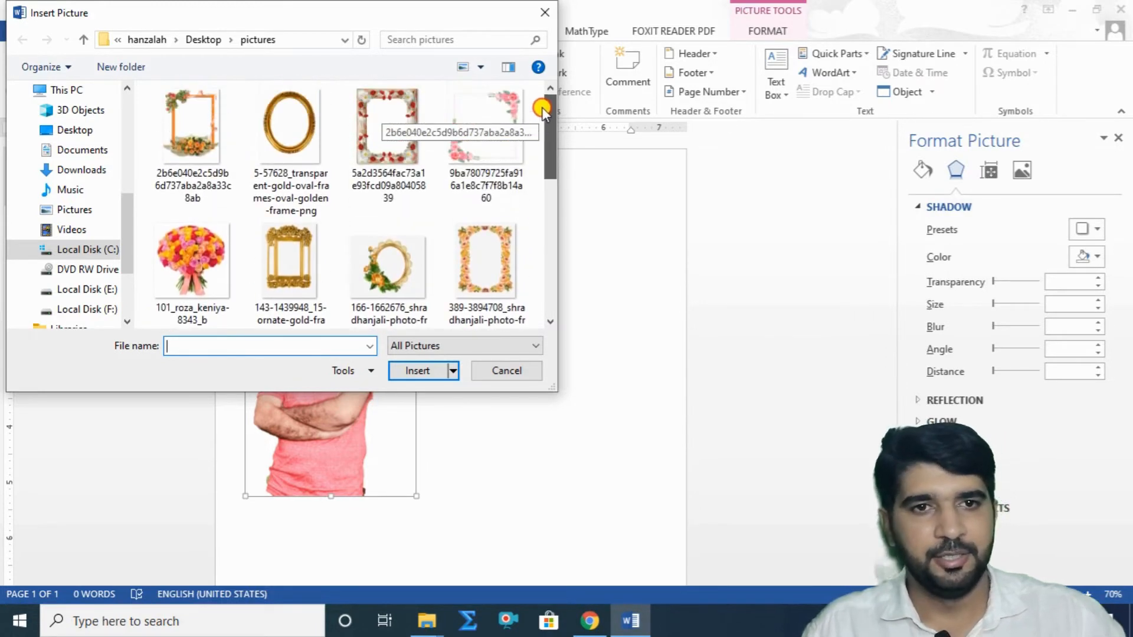
click(219, 120)
click(419, 372)
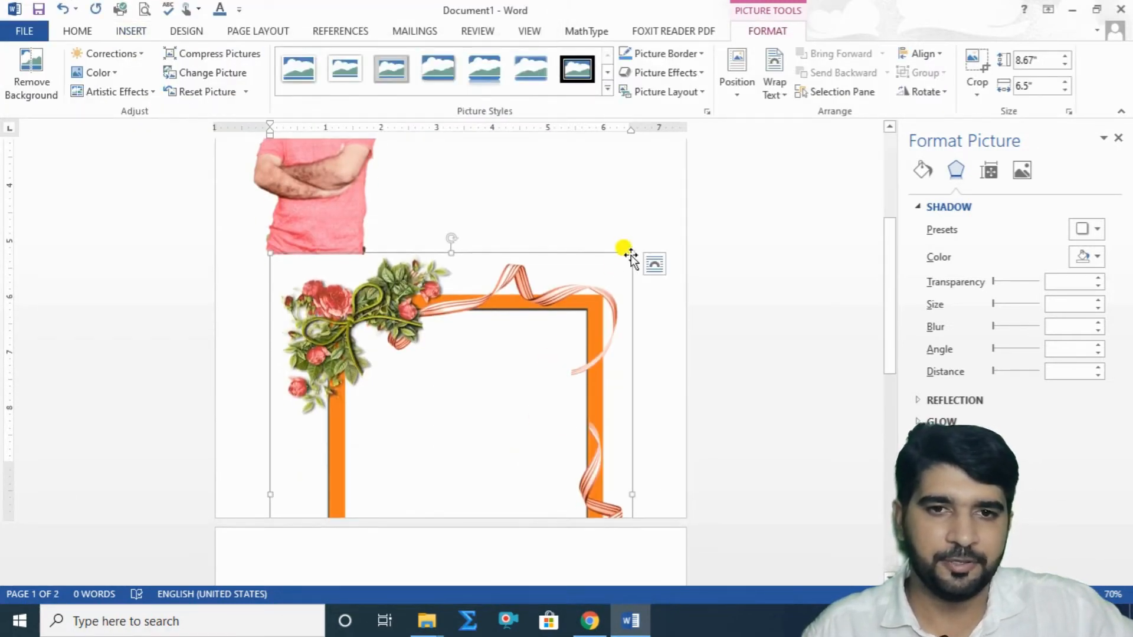
Shrink the floral frame to about 6.17 by 4.63 inches and set its text wrapping to Tight.
drag(632, 253, 531, 409)
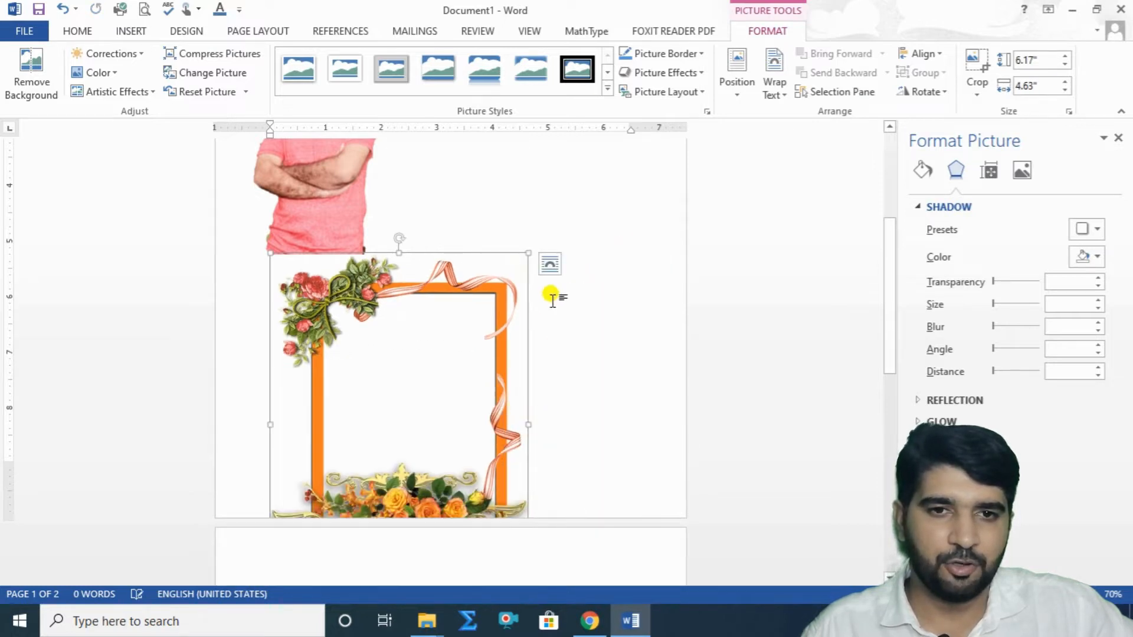
click(549, 263)
click(636, 373)
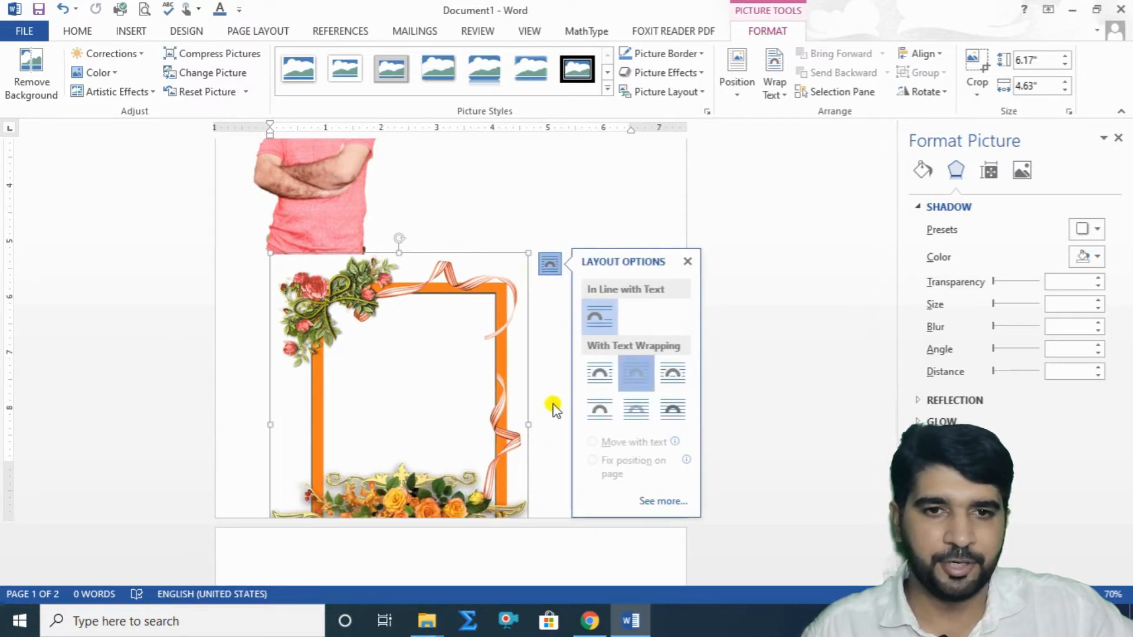
Place the floral frame on the upper right of the page and move the man's cutout inside it.
click(477, 407)
drag(442, 386, 561, 416)
scroll(562, 419, up, 3)
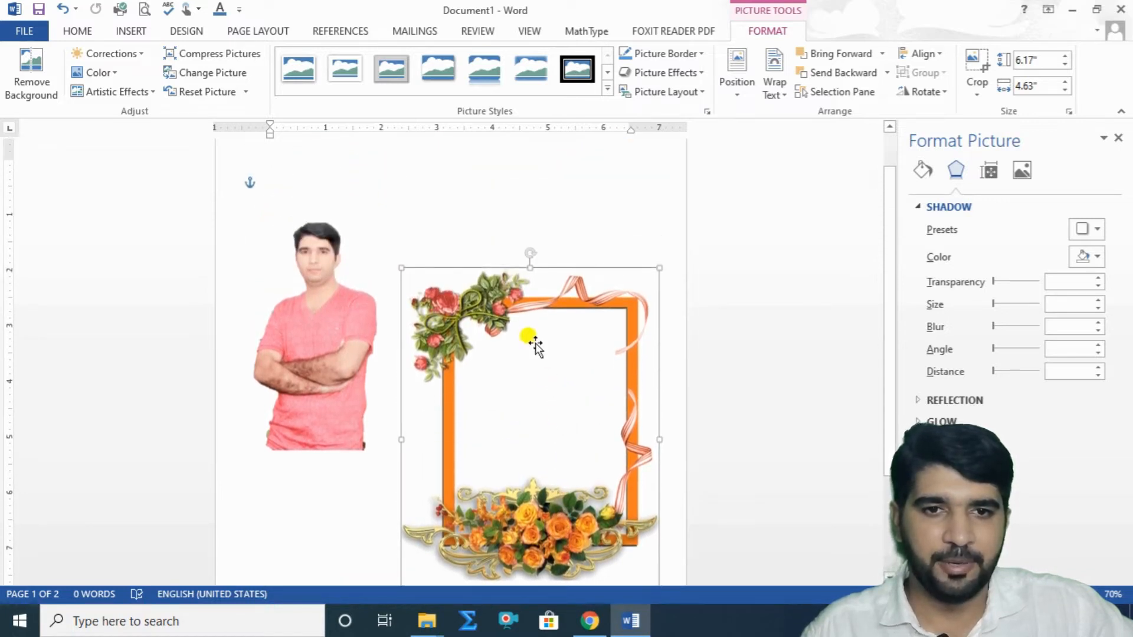
drag(533, 310, 533, 220)
drag(293, 355, 527, 362)
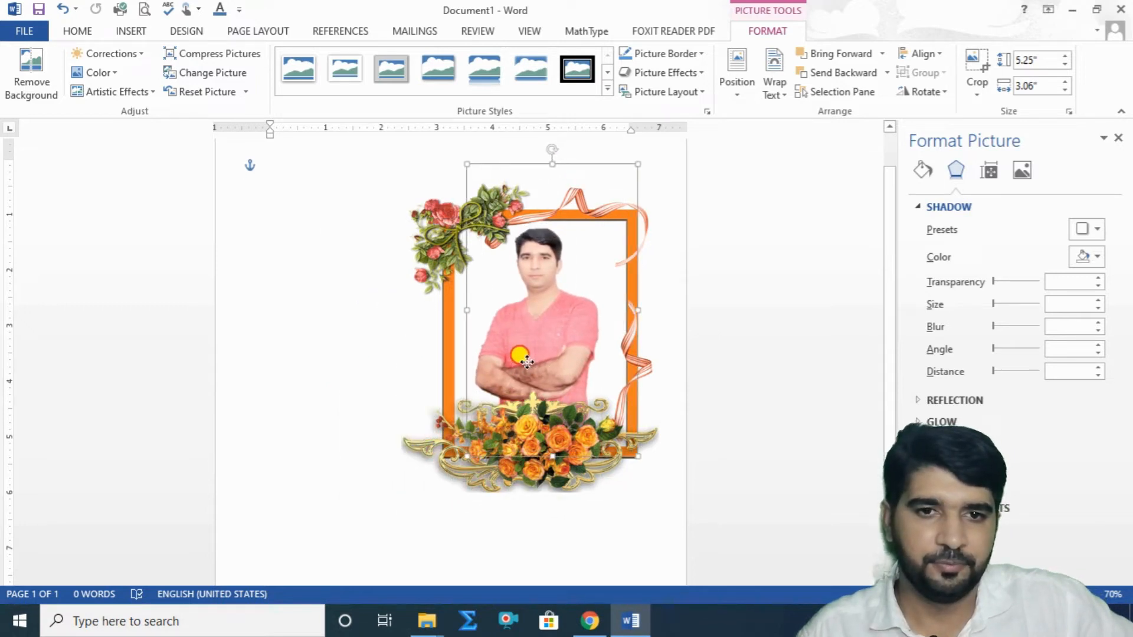
Enlarge the floral frame to about 8.66 by 6.49 inches and move it to the page's left edge.
click(442, 455)
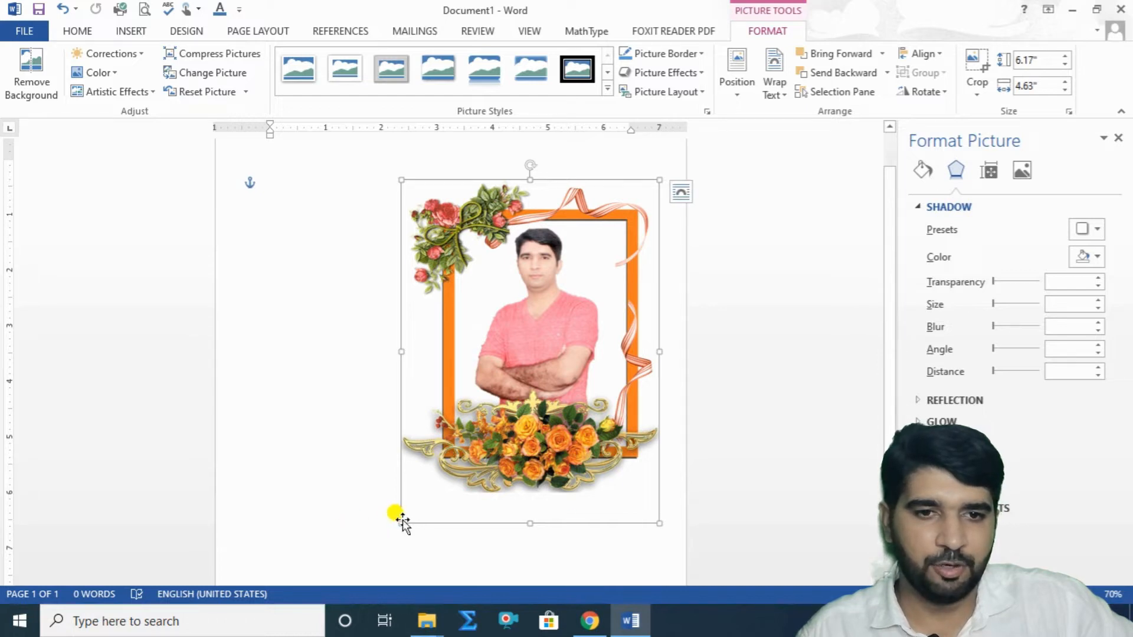
drag(400, 522, 299, 579)
drag(573, 269, 487, 305)
Enlarge the man's cutout to about 7.2 by 4.19 inches and center it inside the frame, behind the bottom flowers.
drag(591, 255, 616, 269)
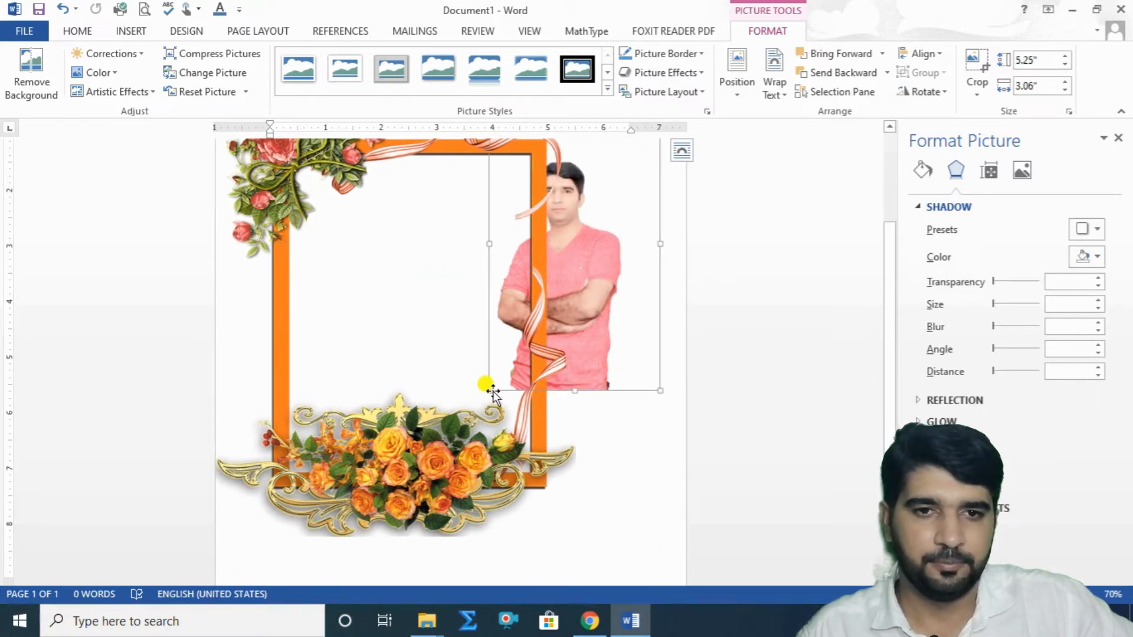
drag(489, 390, 426, 497)
drag(491, 366, 382, 361)
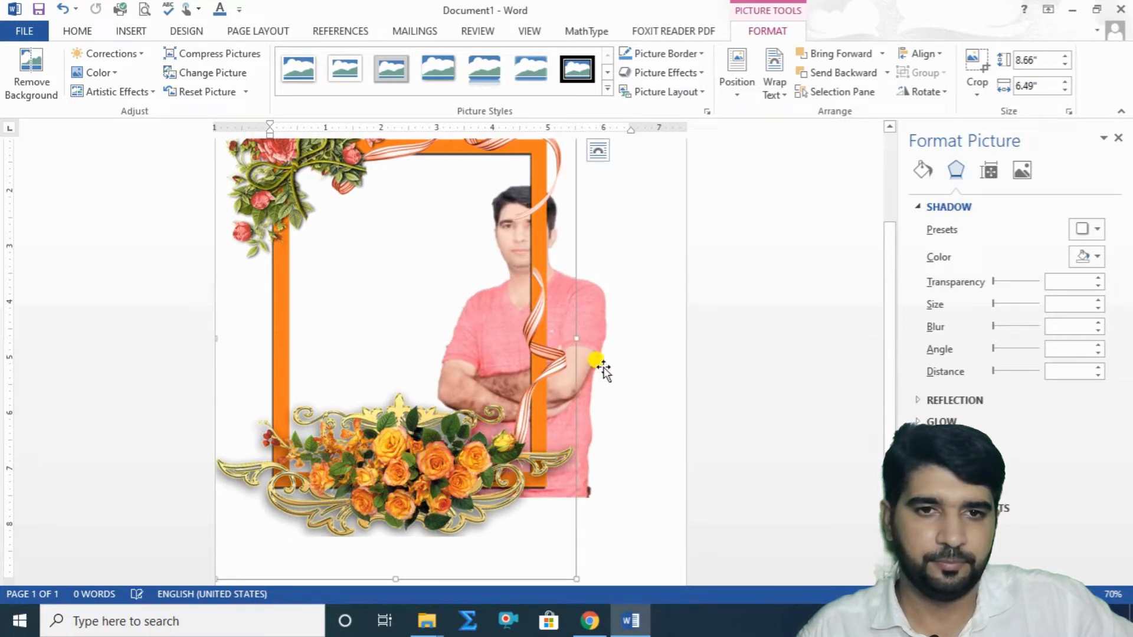
drag(604, 336, 490, 295)
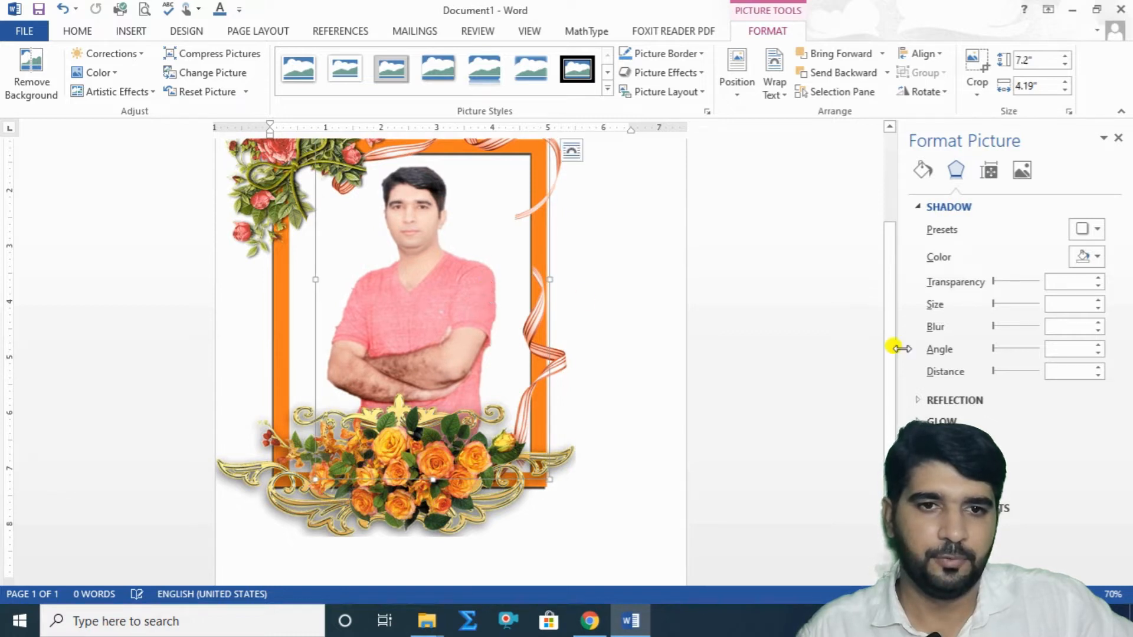
scroll(671, 401, up, 2)
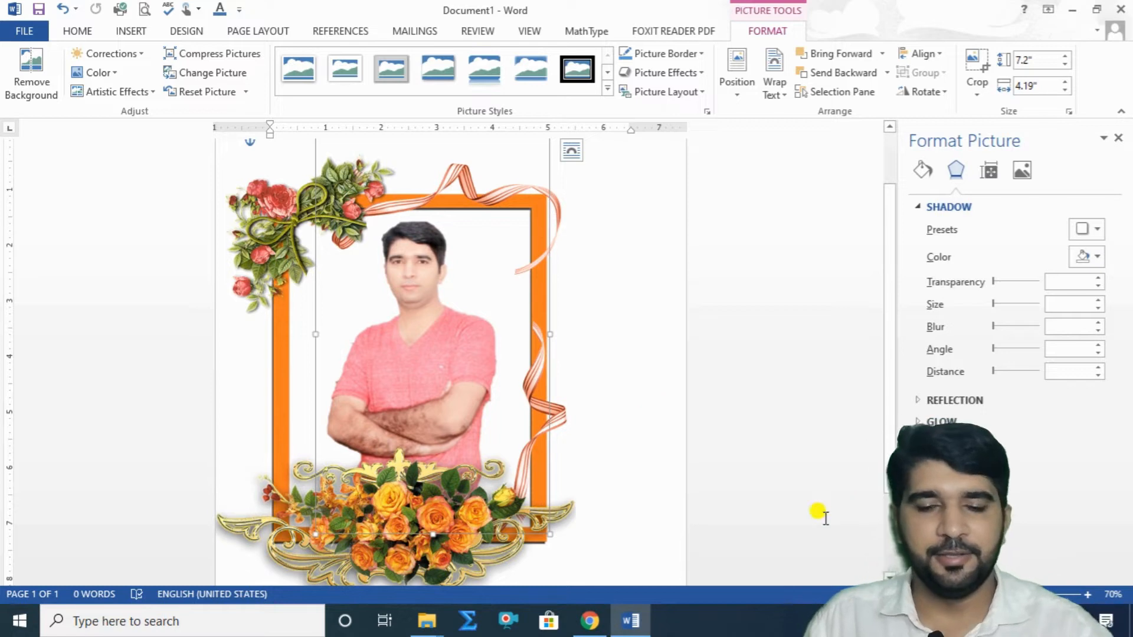
scroll(719, 551, down, 1)
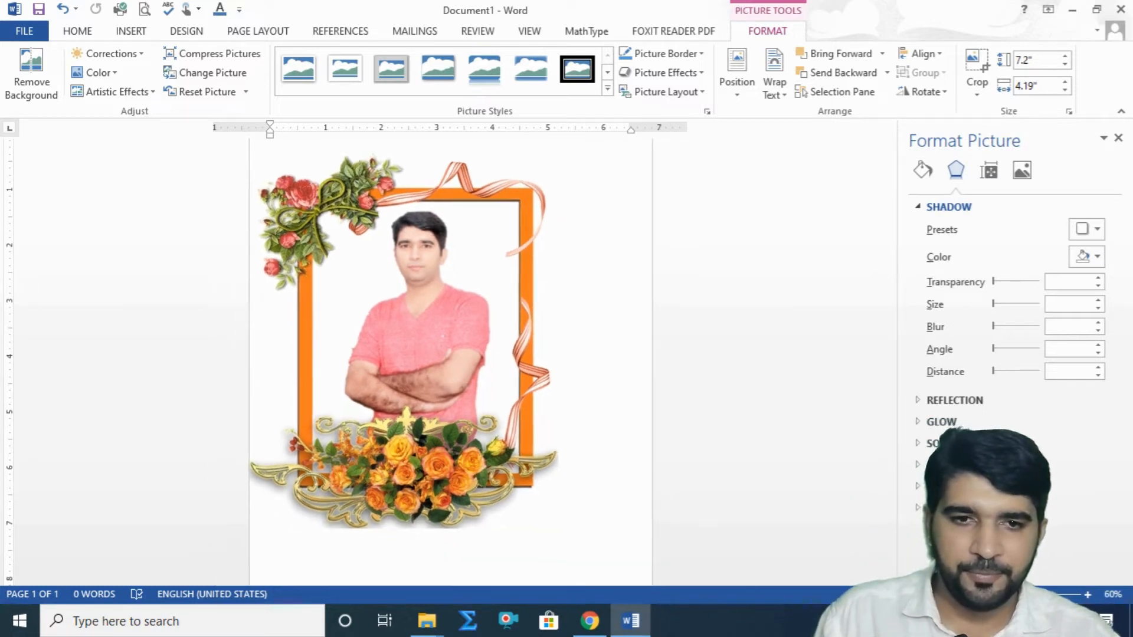
click(593, 286)
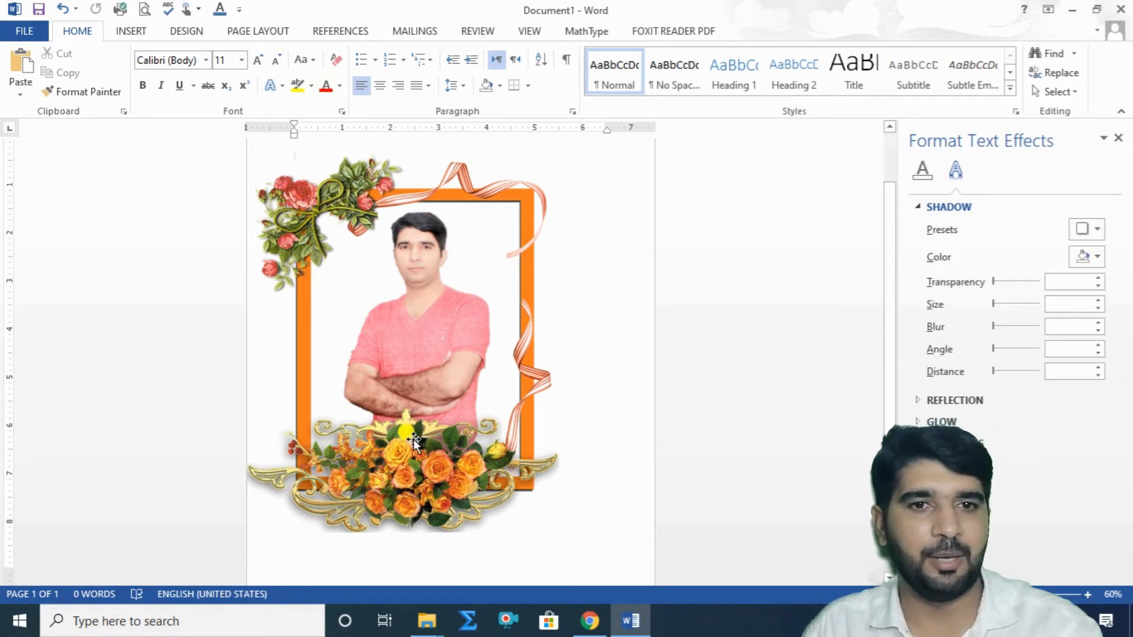
Delete the floral frame and the man's cutout, leaving the page empty.
click(443, 459)
mouse_move(442, 458)
mouse_down()
mouse_move(502, 451)
mouse_move(441, 433)
mouse_move(452, 475)
mouse_up()
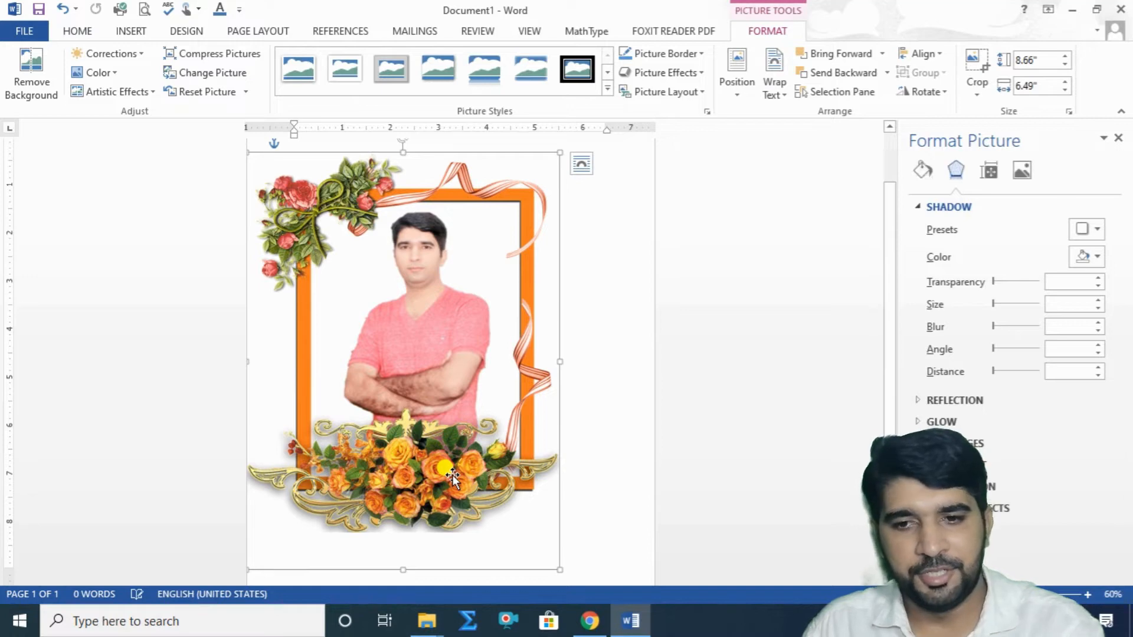
key(ctrl+z)
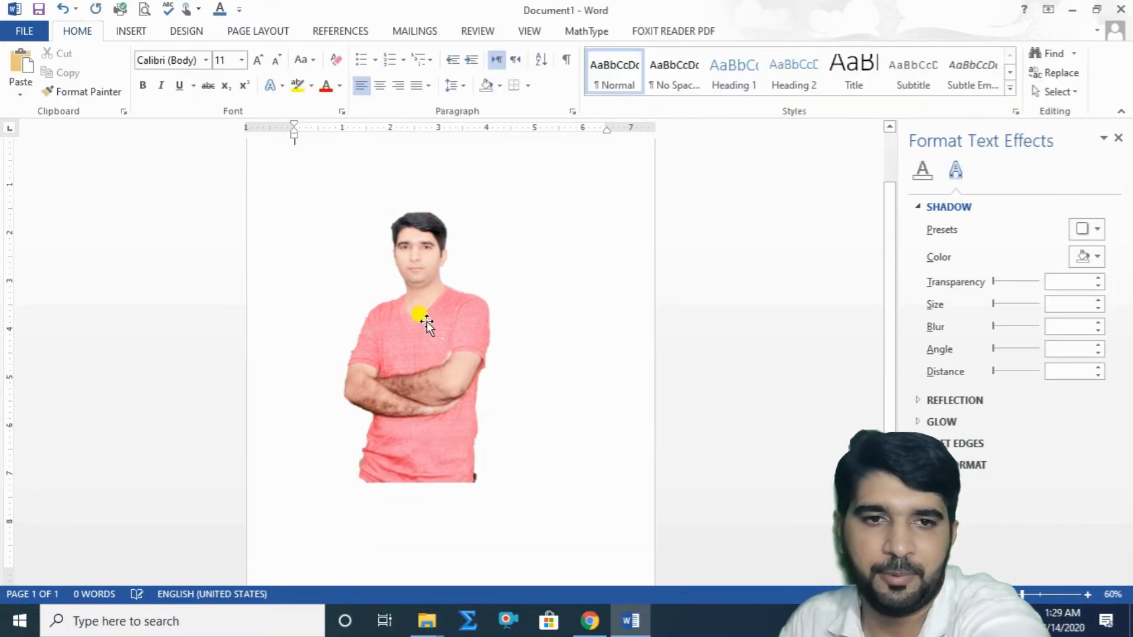
click(439, 360)
key(Delete)
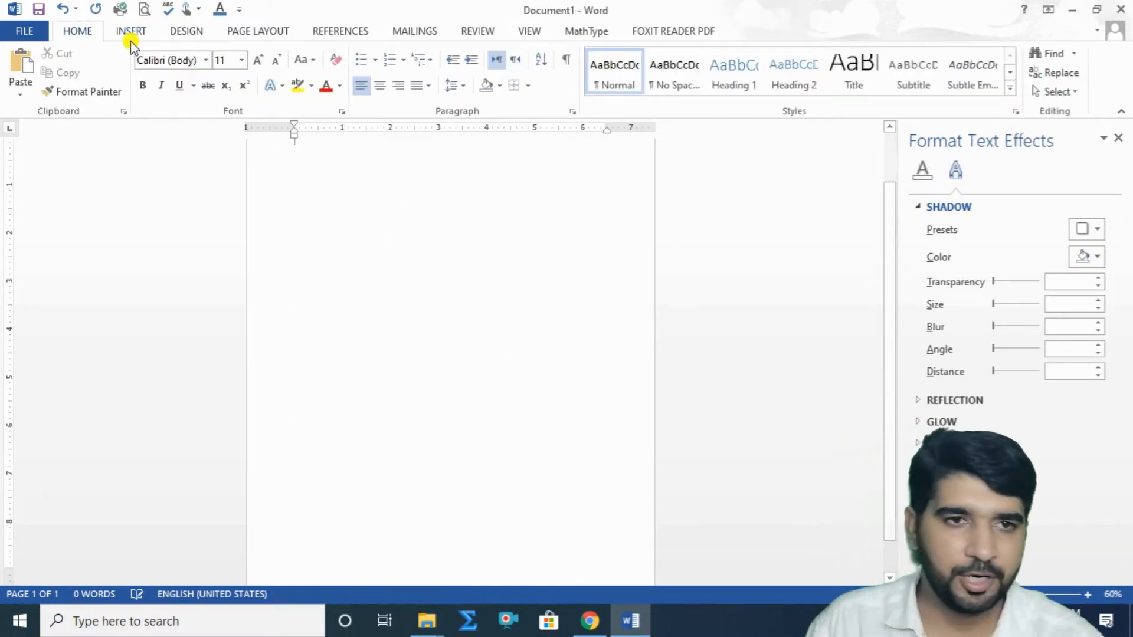
Insert the photo IMG_20190420_142856 - Copy and set its text wrapping to Tight.
click(129, 25)
click(145, 60)
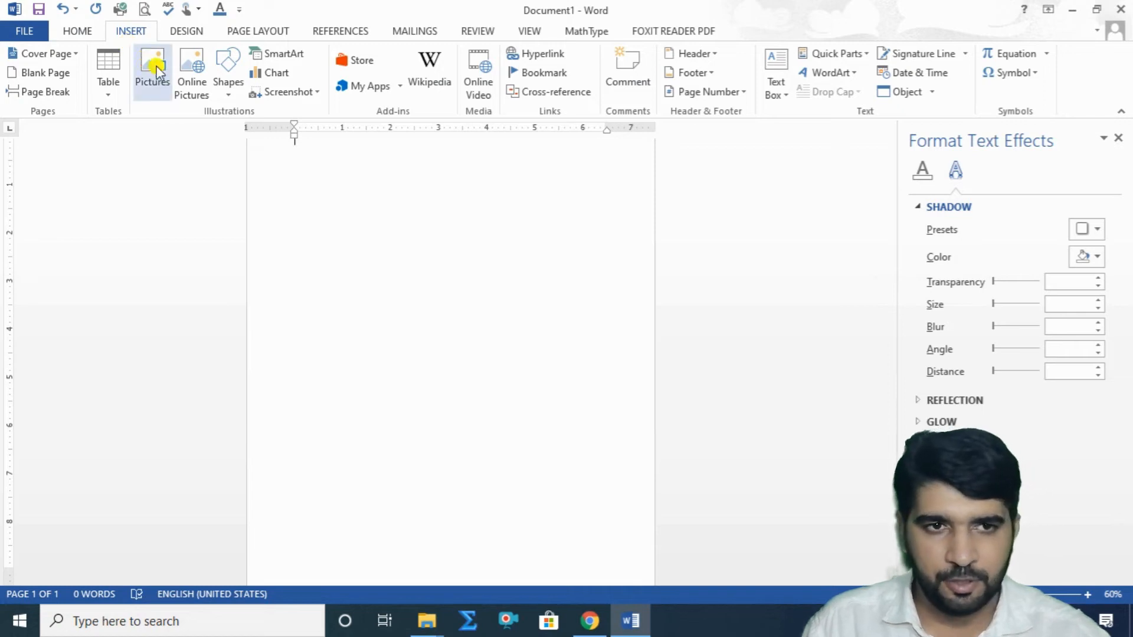
drag(551, 118, 544, 206)
click(385, 224)
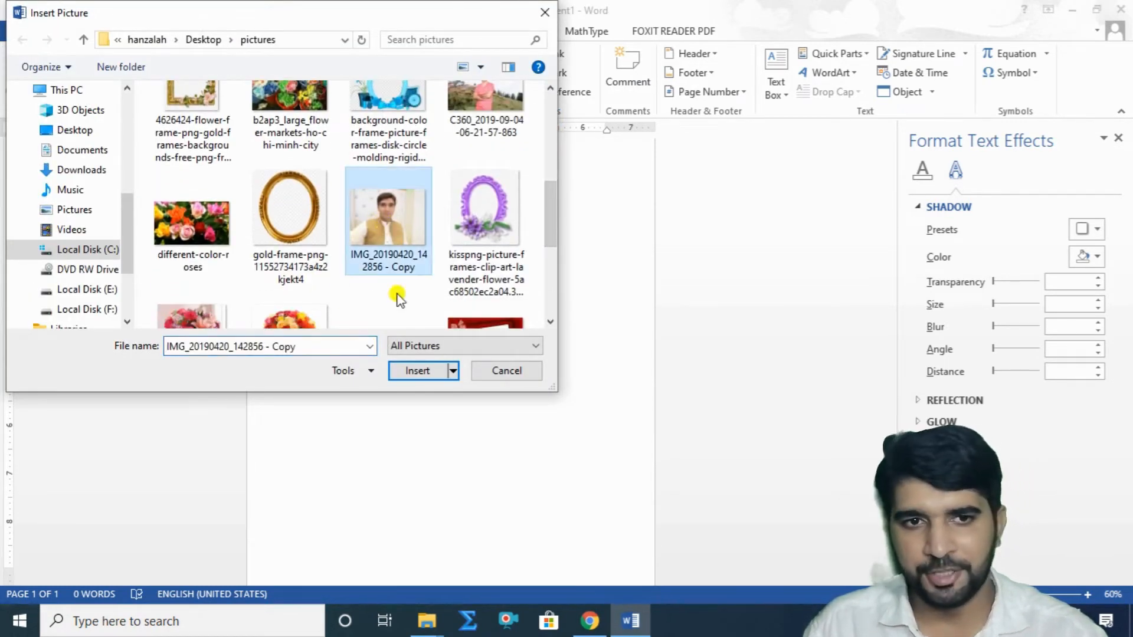
click(413, 372)
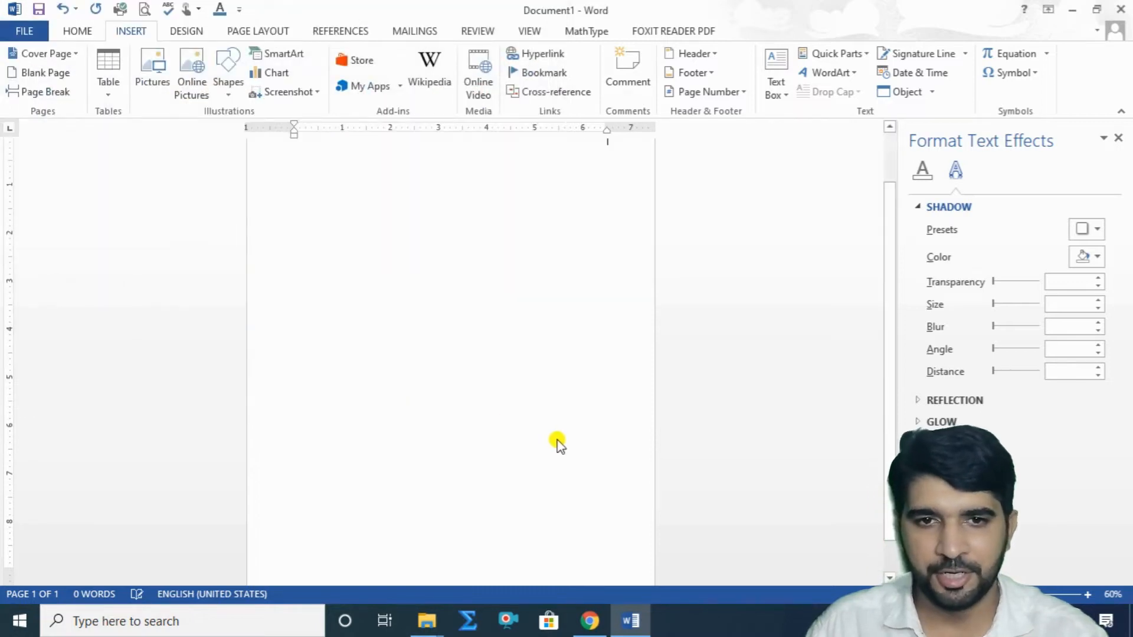
drag(522, 263, 619, 346)
click(630, 151)
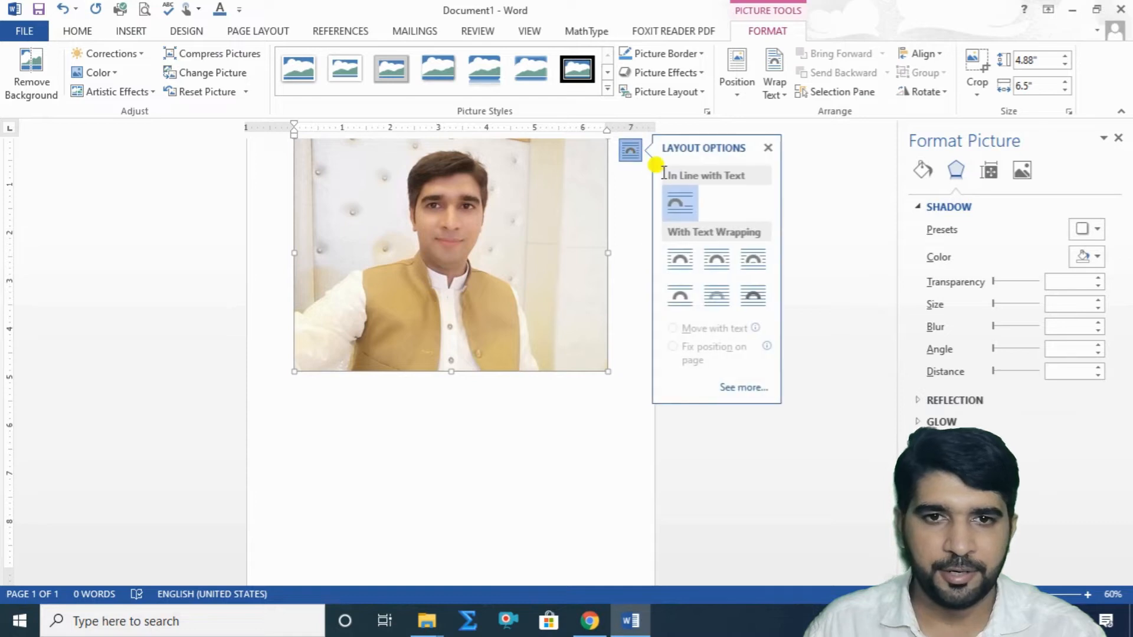
click(716, 260)
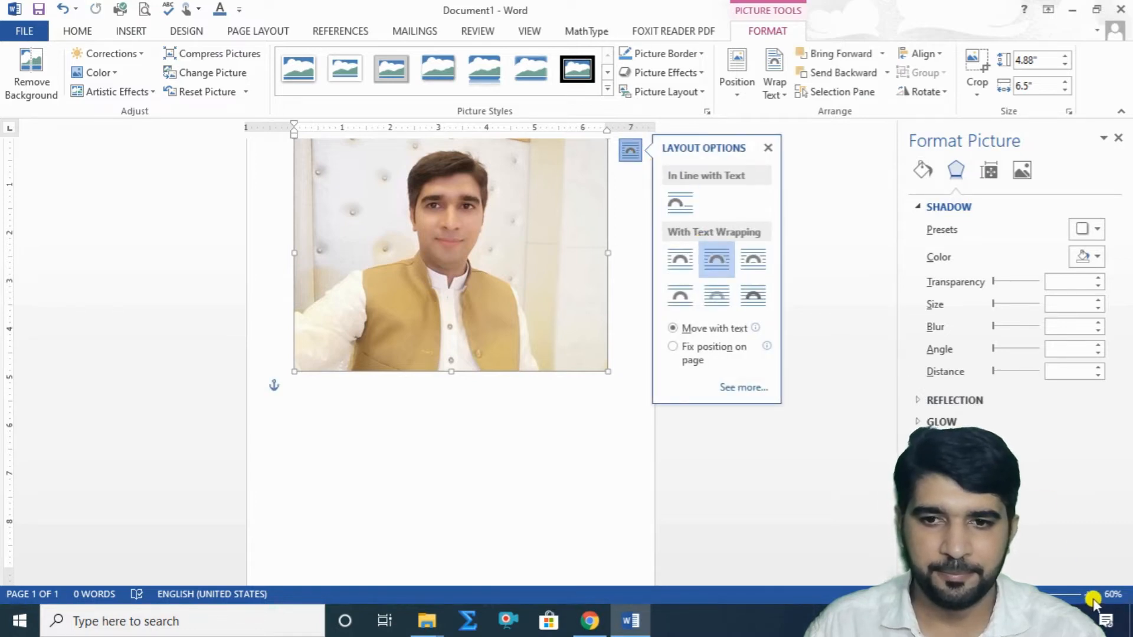
Start removing the photo's background and extend the selection area down to the photo's lower edge and up above the hair.
click(1091, 596)
click(1091, 596)
scroll(649, 460, up, 3)
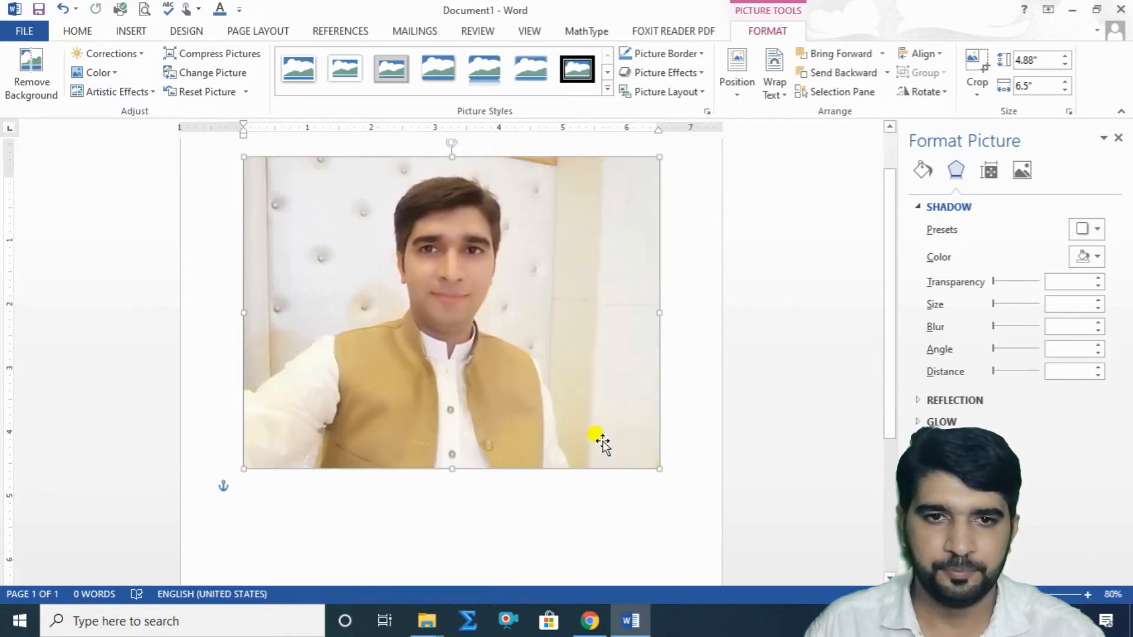
scroll(602, 443, up, 1)
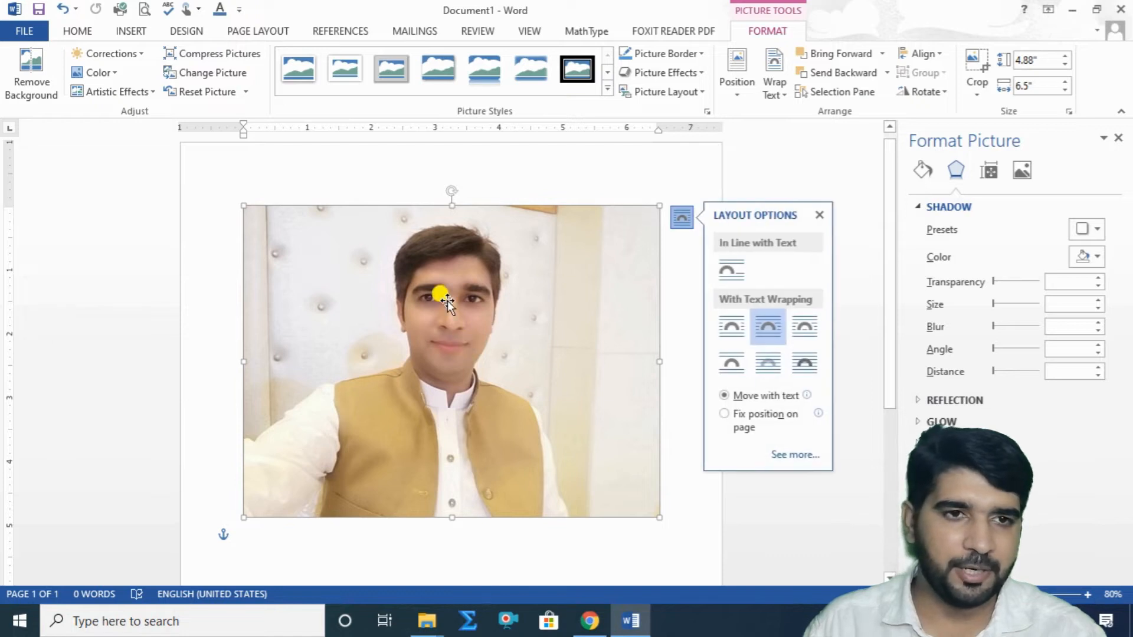
click(29, 83)
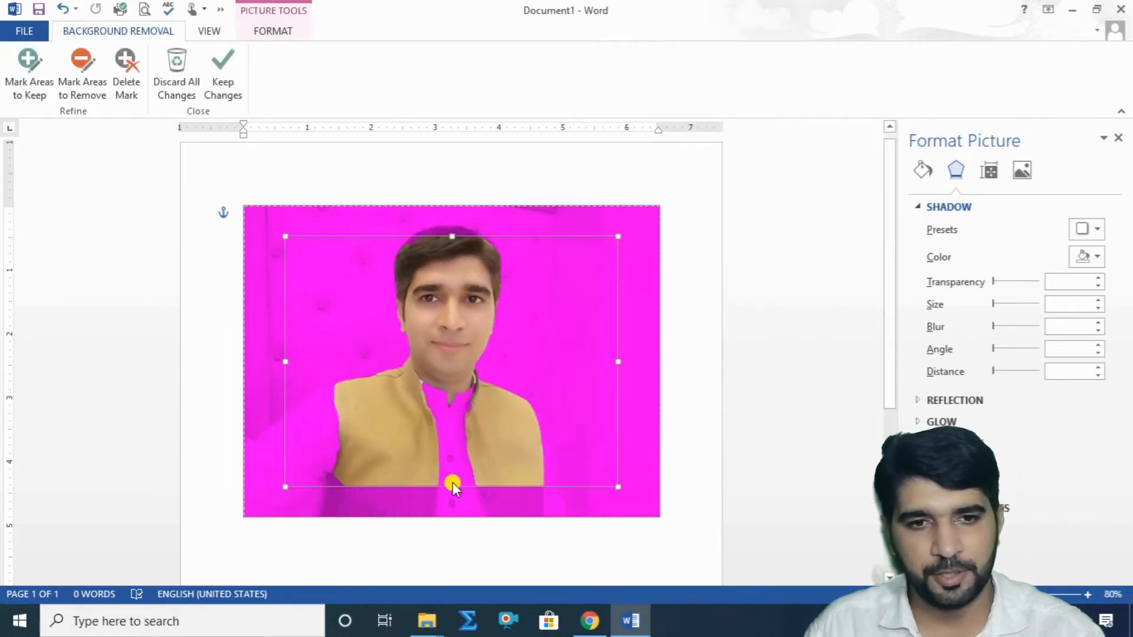
drag(452, 487, 451, 516)
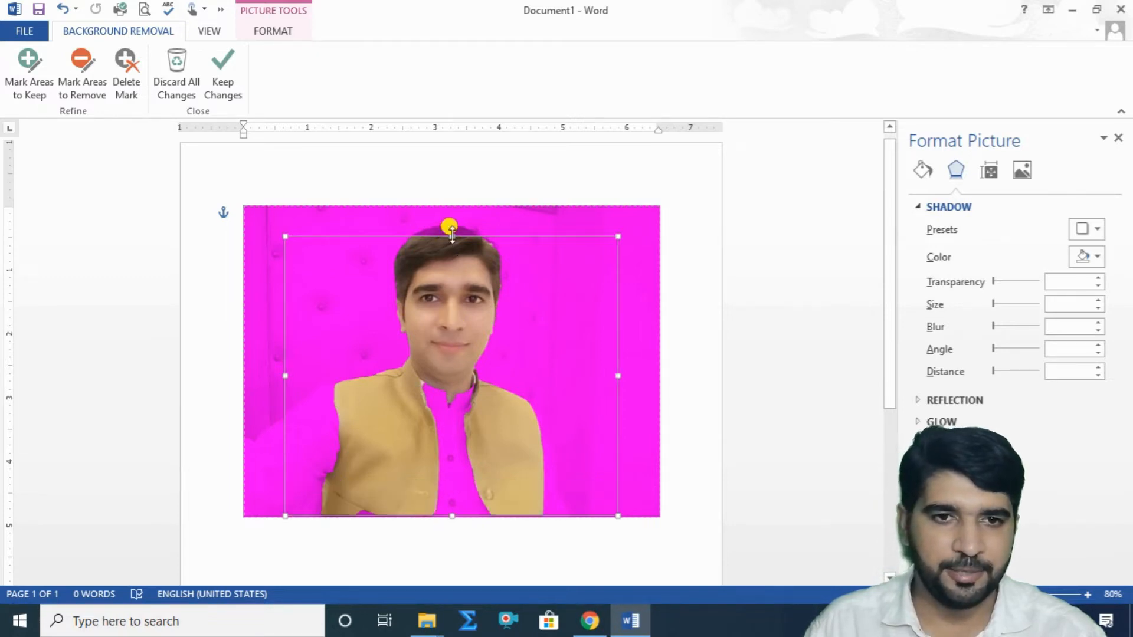
drag(452, 236, 452, 220)
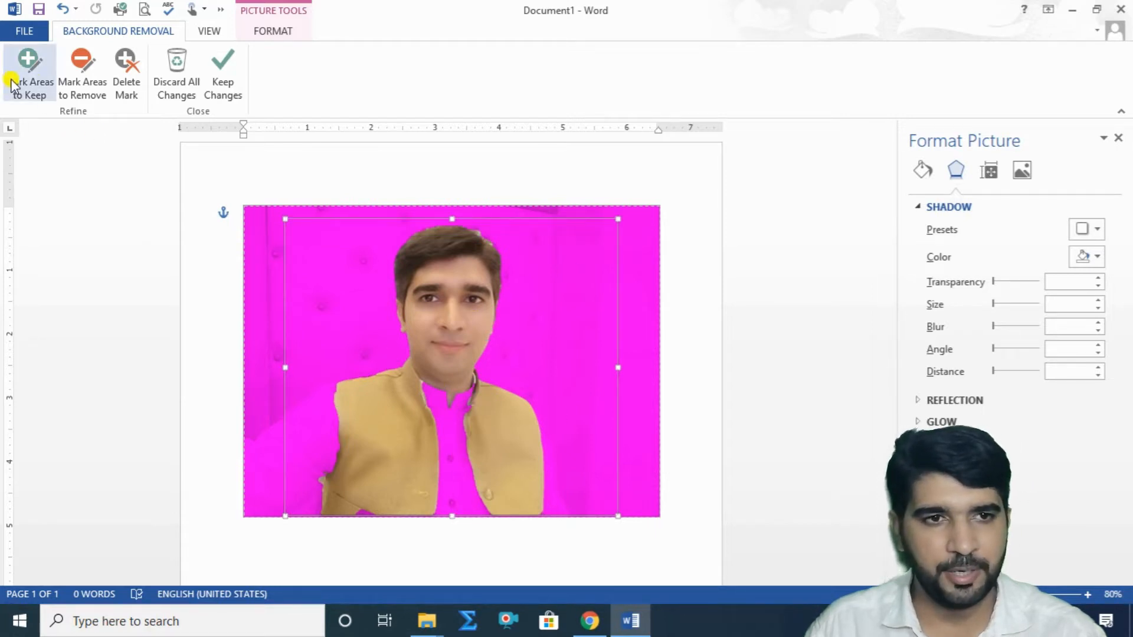
Mark the white shirt front, both sleeves and the collar as areas to keep, and keep the background removal changes.
click(46, 93)
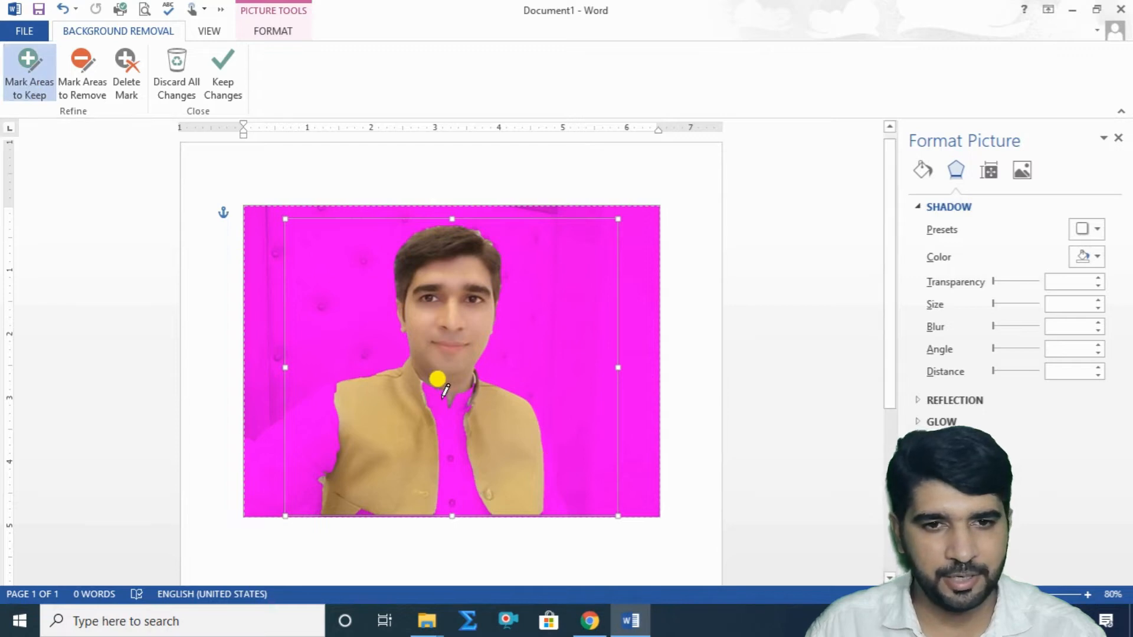
drag(466, 514, 468, 518)
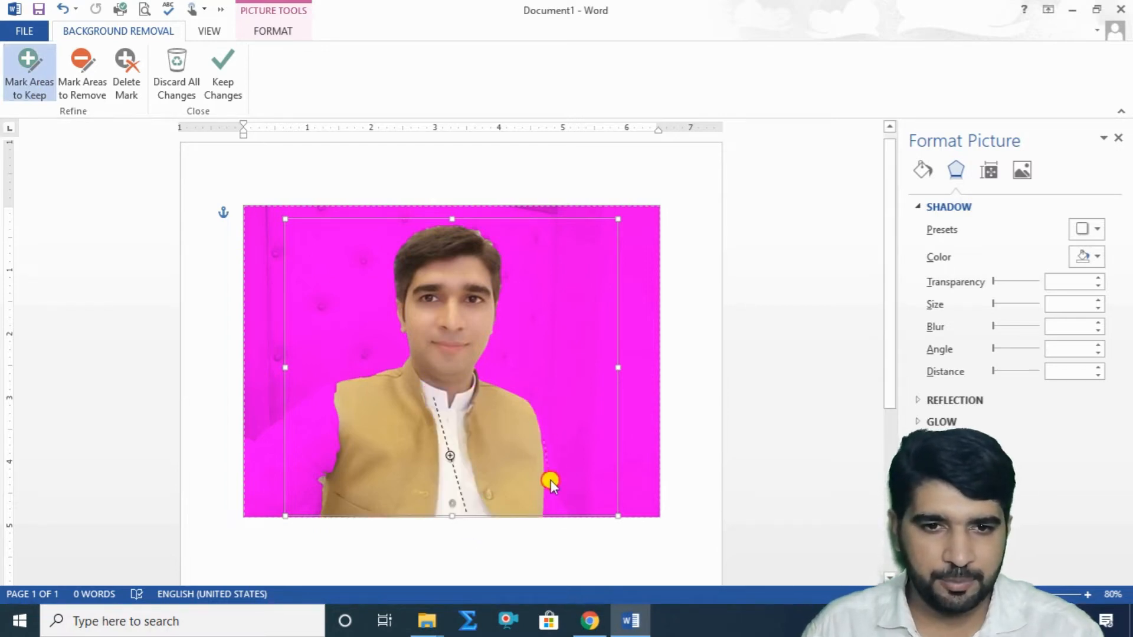
drag(561, 522, 560, 537)
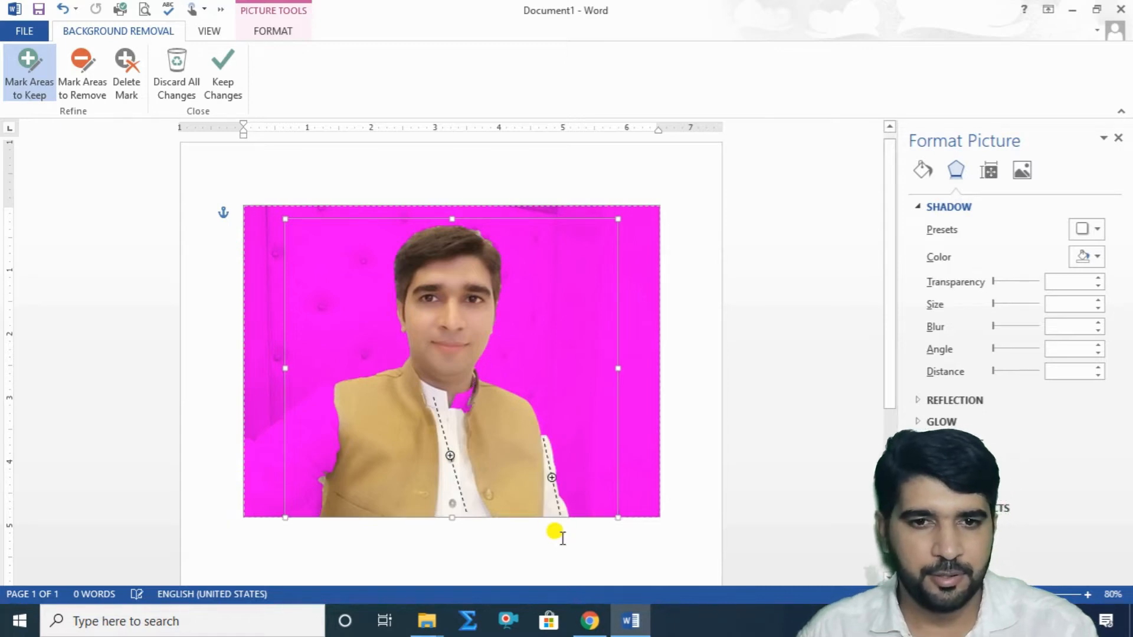
click(534, 413)
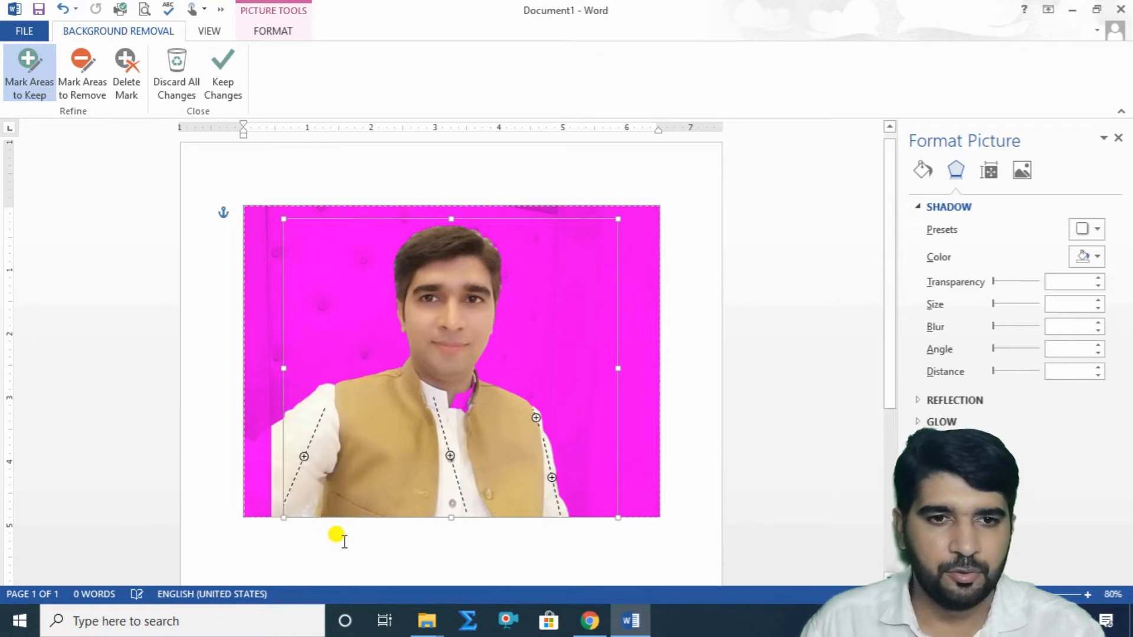
click(465, 391)
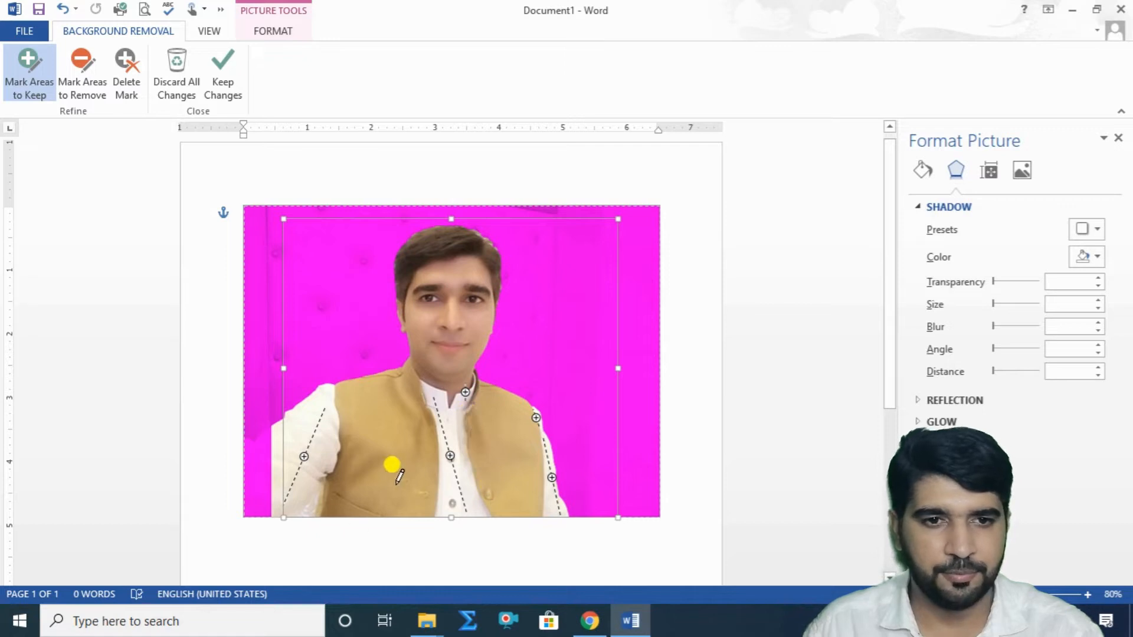
click(222, 76)
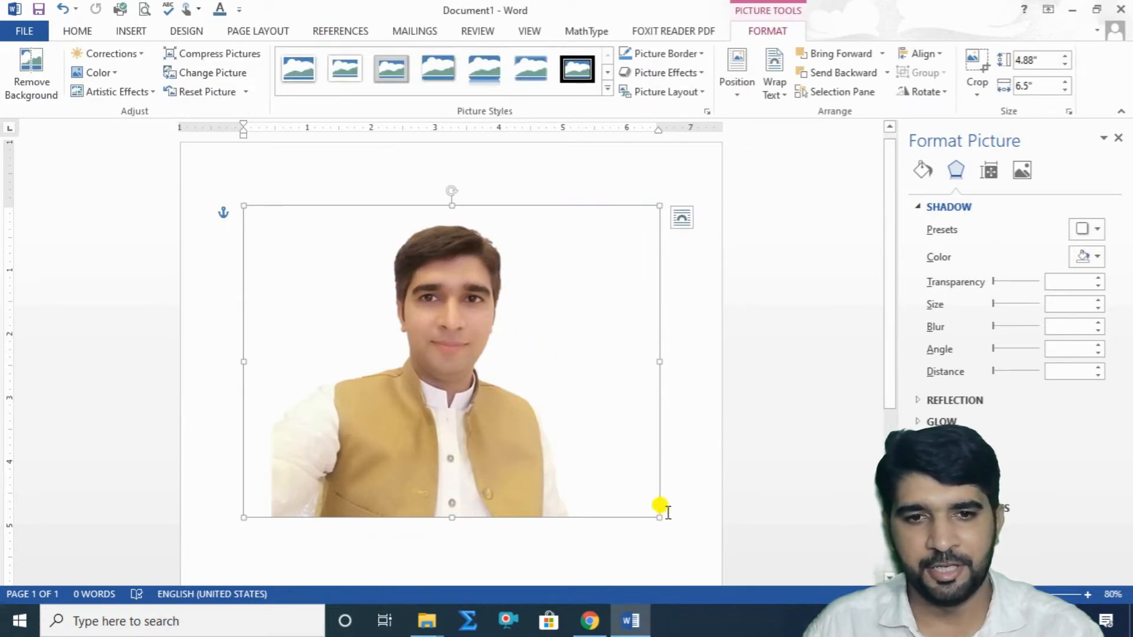
Shrink the new cutout to about 2.45 by 3.27 inches and move it to the right side of the page.
drag(656, 517, 453, 364)
drag(337, 314, 548, 311)
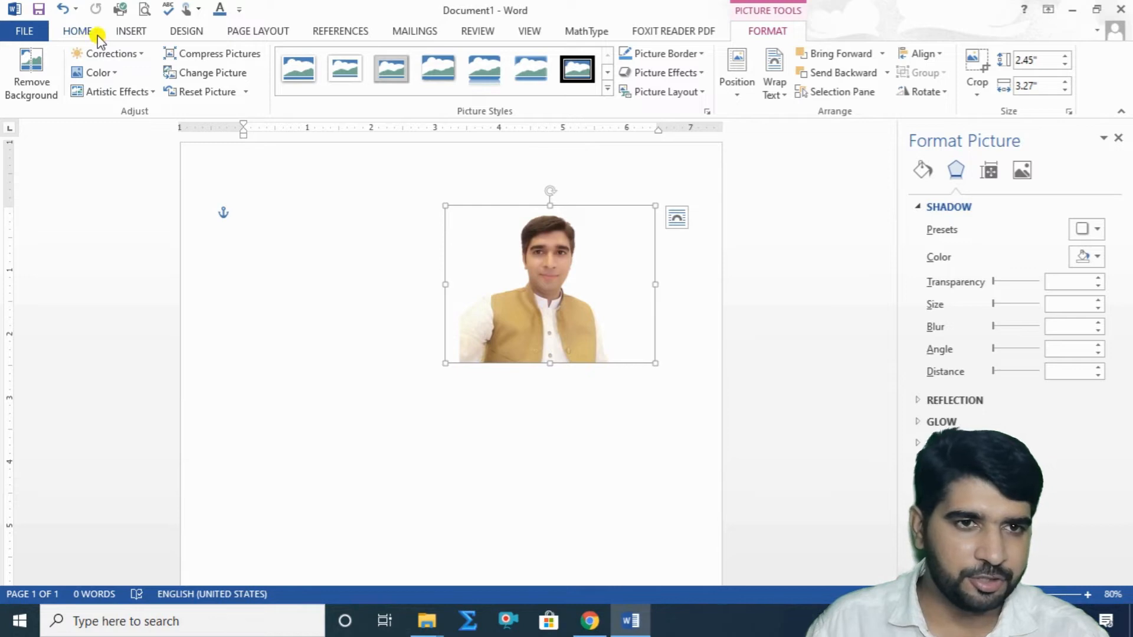
Insert the red frame picture unnamed (1) and set its text wrapping to Tight.
click(132, 32)
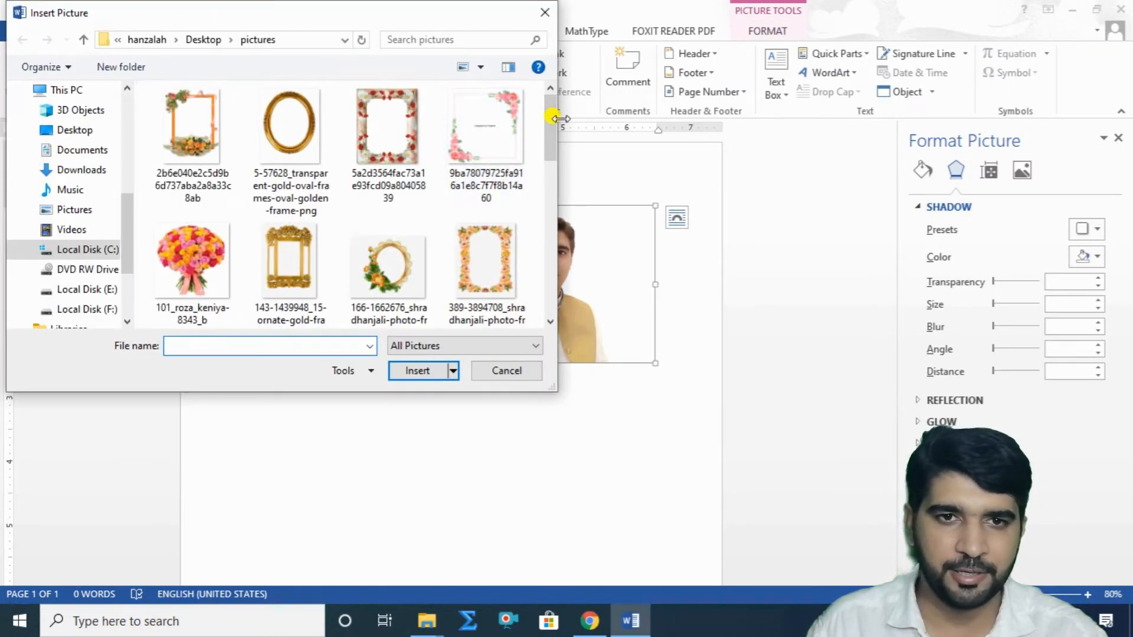
drag(550, 131, 542, 260)
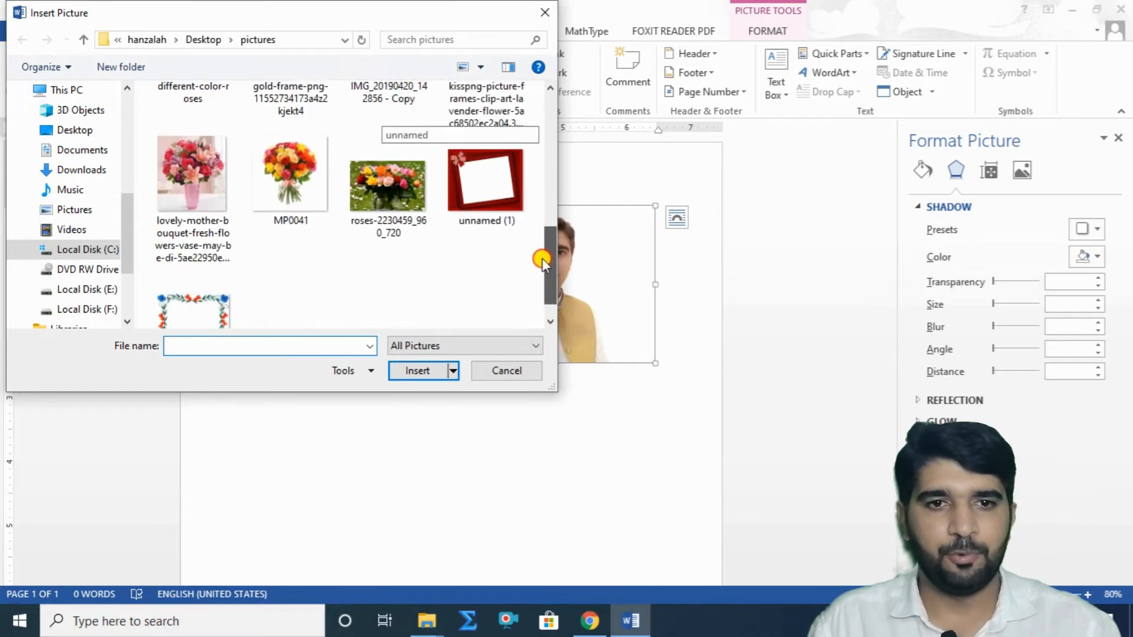
click(485, 180)
click(418, 371)
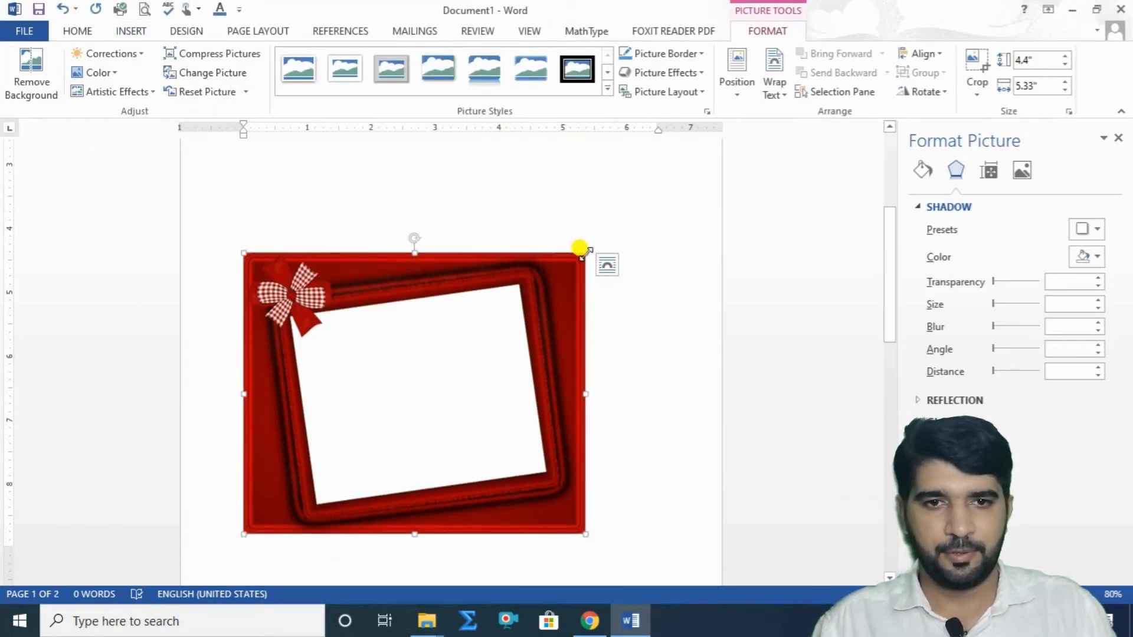
drag(581, 250, 614, 222)
key(ctrl+z)
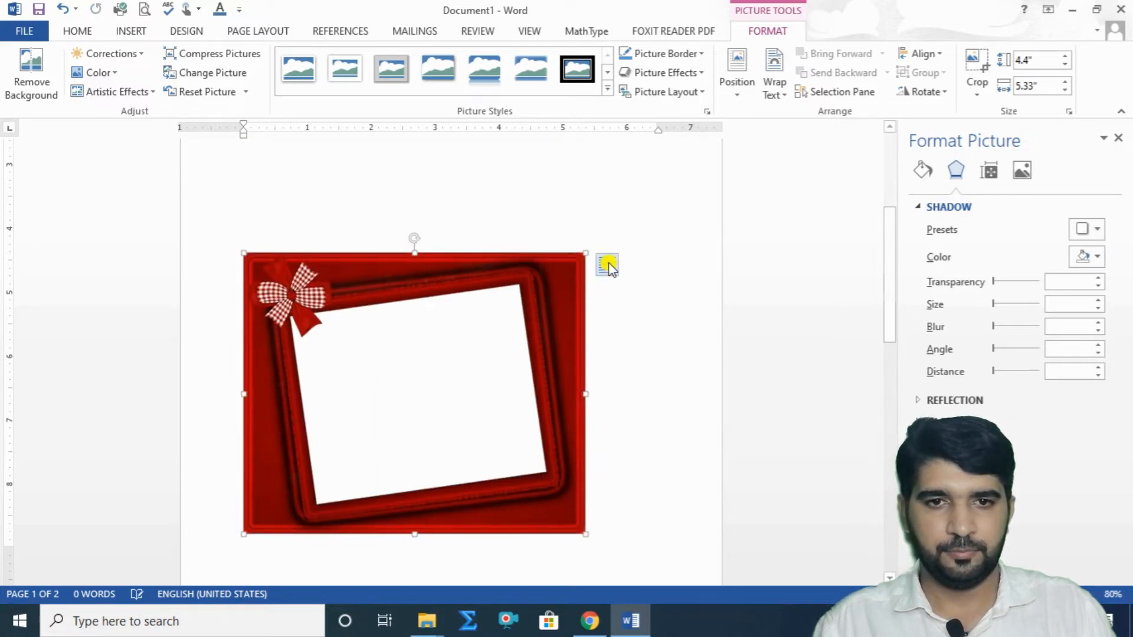
click(608, 265)
click(694, 375)
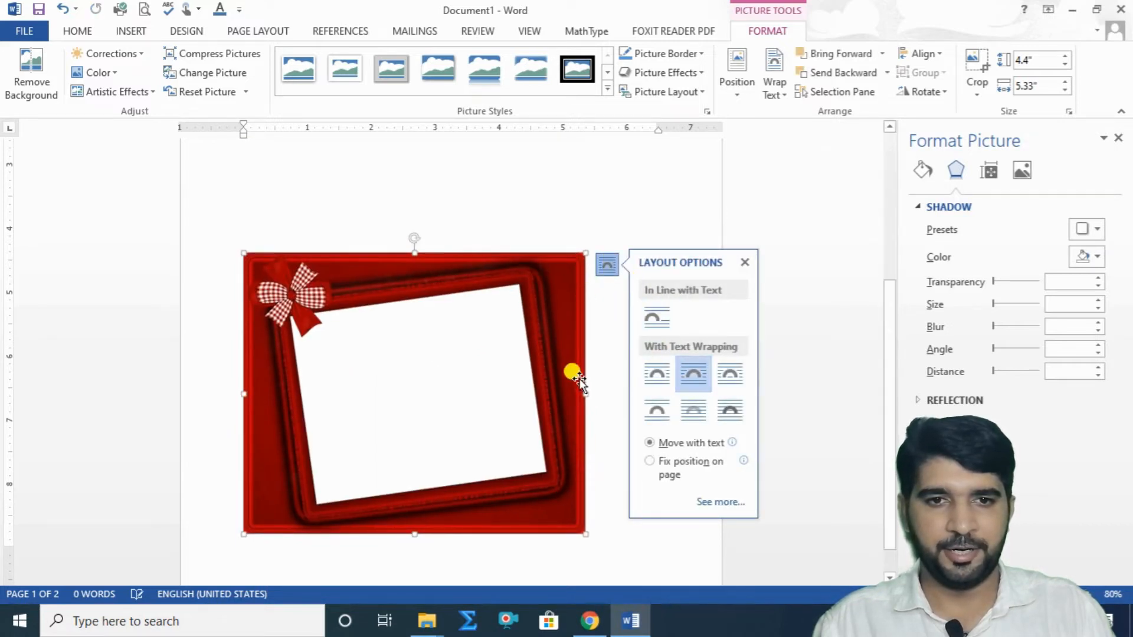
Move the red frame up and to the right on the page, and place the man's cutout inside its white area.
click(640, 188)
scroll(547, 383, up, 3)
click(564, 421)
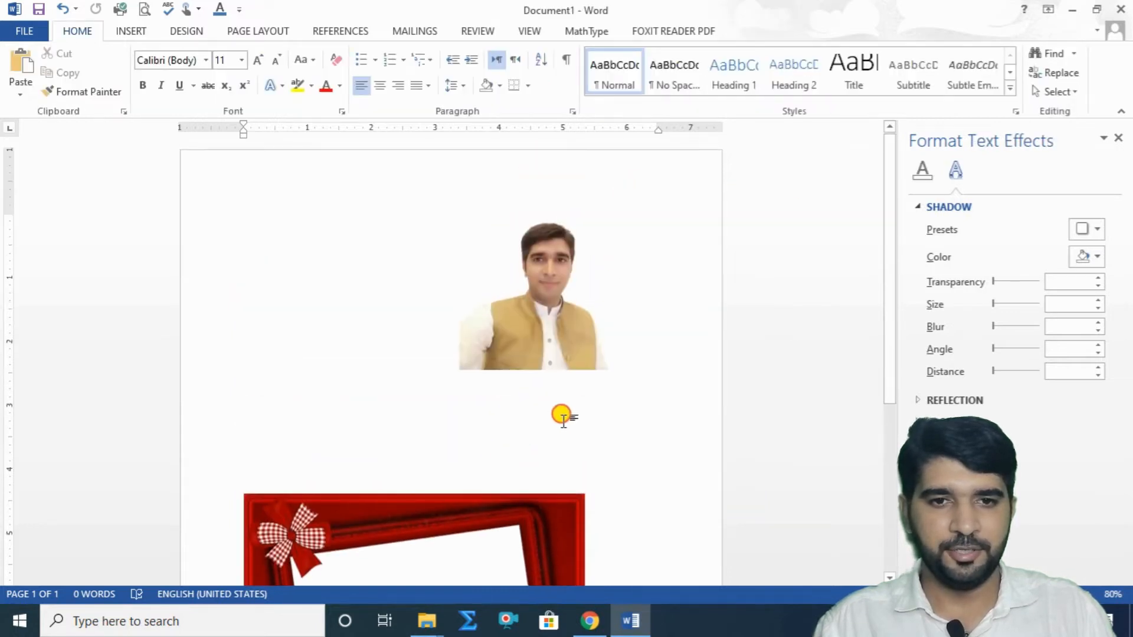
drag(524, 512, 597, 410)
scroll(544, 309, down, 6)
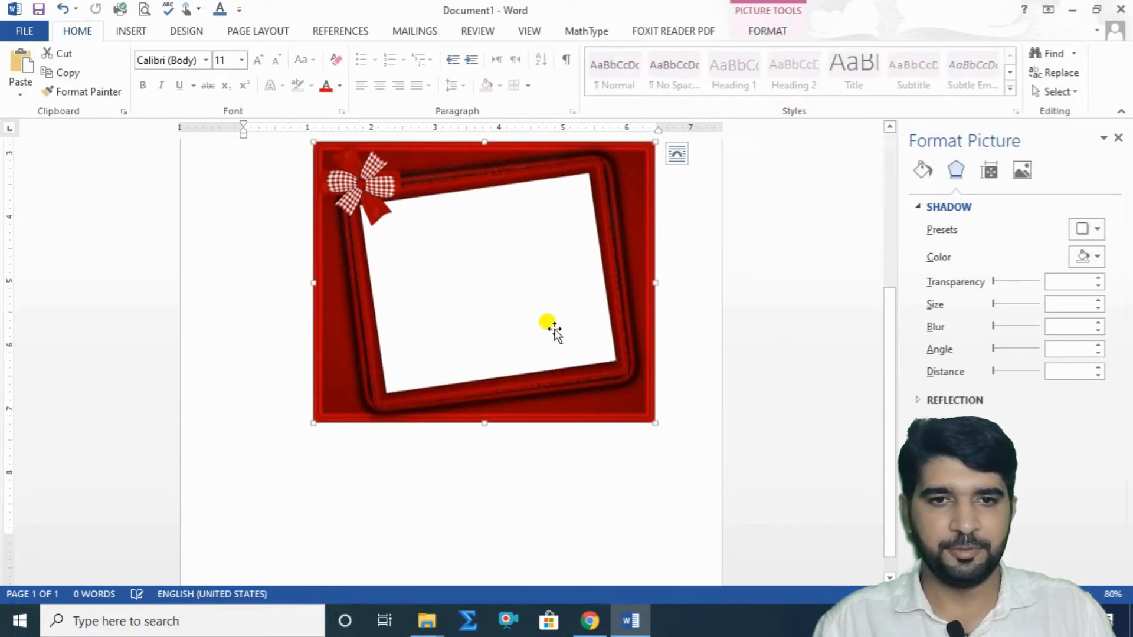
scroll(549, 324, up, 3)
drag(537, 177, 489, 426)
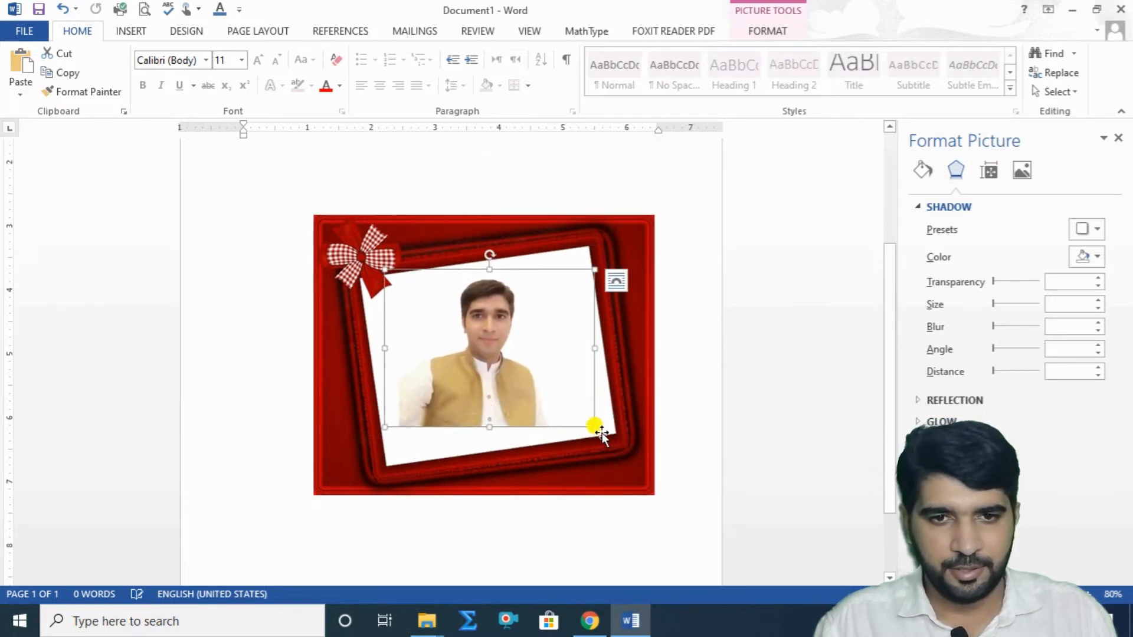
Enlarge the cutout to about 2.87 by 3.83 inches, shift the red frame slightly down and send it backward.
drag(592, 426, 622, 454)
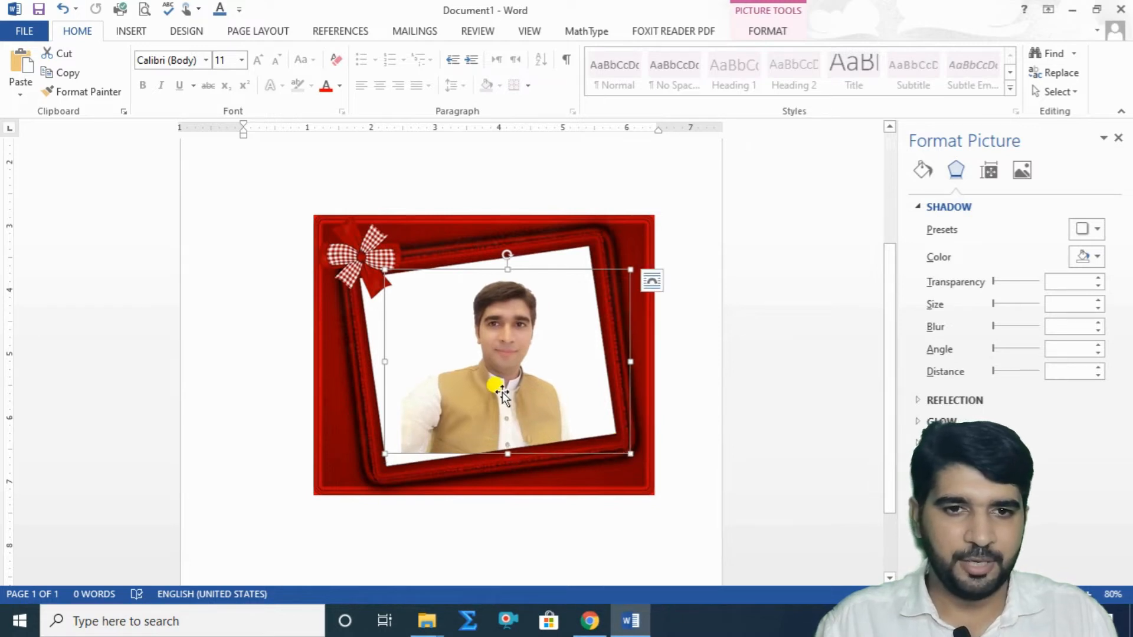
mouse_move(500, 387)
mouse_down()
mouse_move(500, 374)
mouse_move(499, 401)
mouse_up()
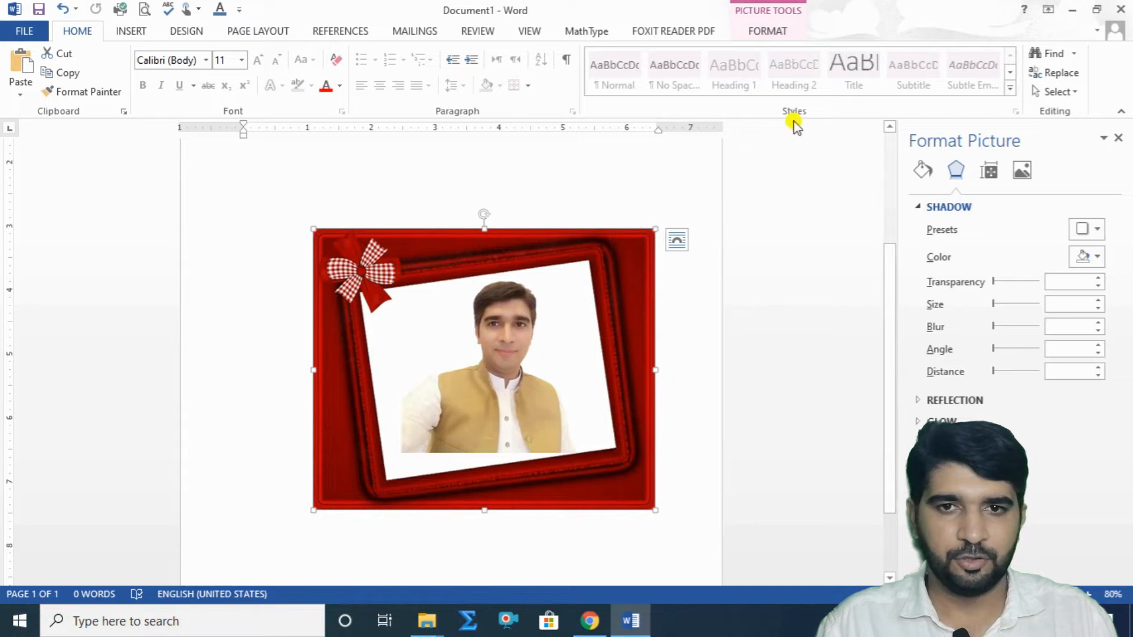
double_click(557, 242)
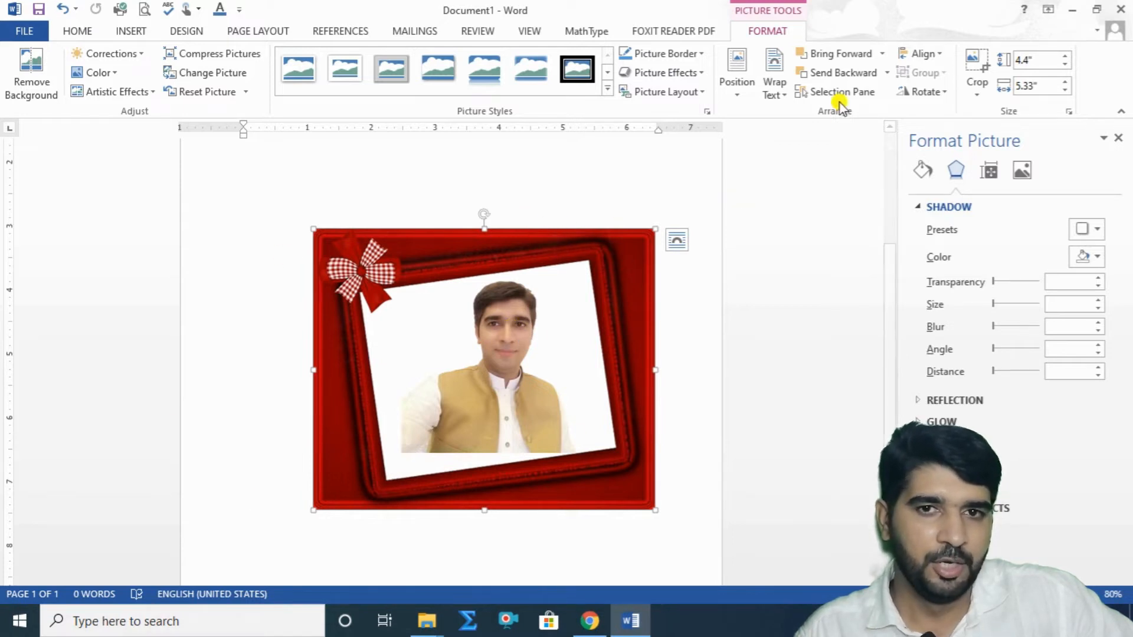
click(844, 73)
Enlarge the man's cutout to about 3.23 by 4.31 inches and reposition it over the frame's white opening.
click(496, 394)
drag(495, 394, 458, 382)
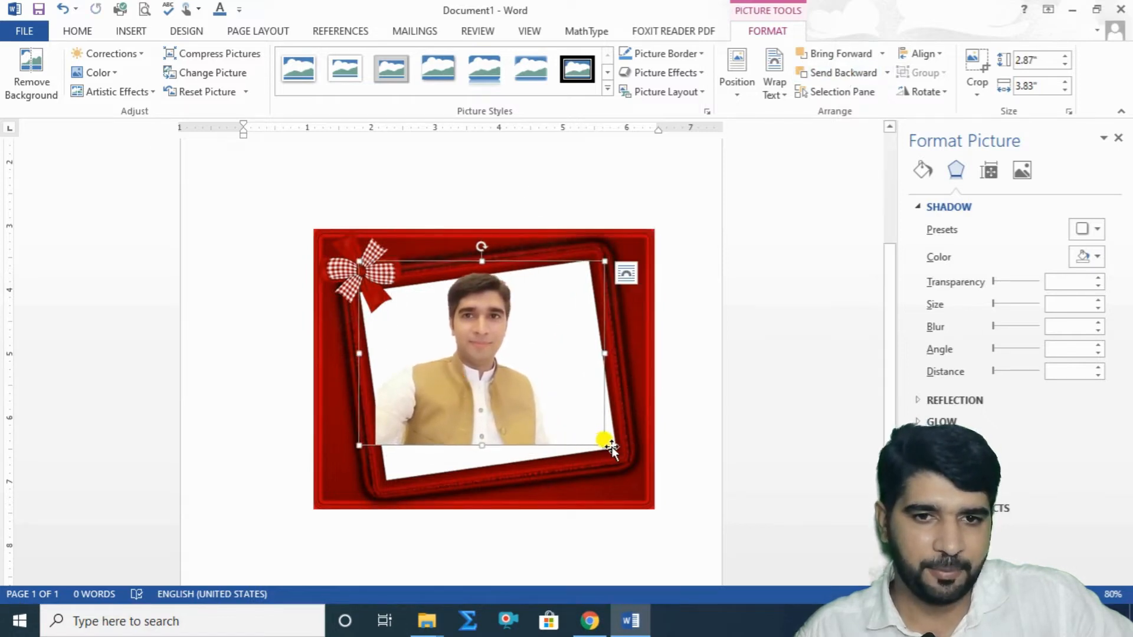
drag(600, 440, 621, 469)
drag(495, 434, 515, 428)
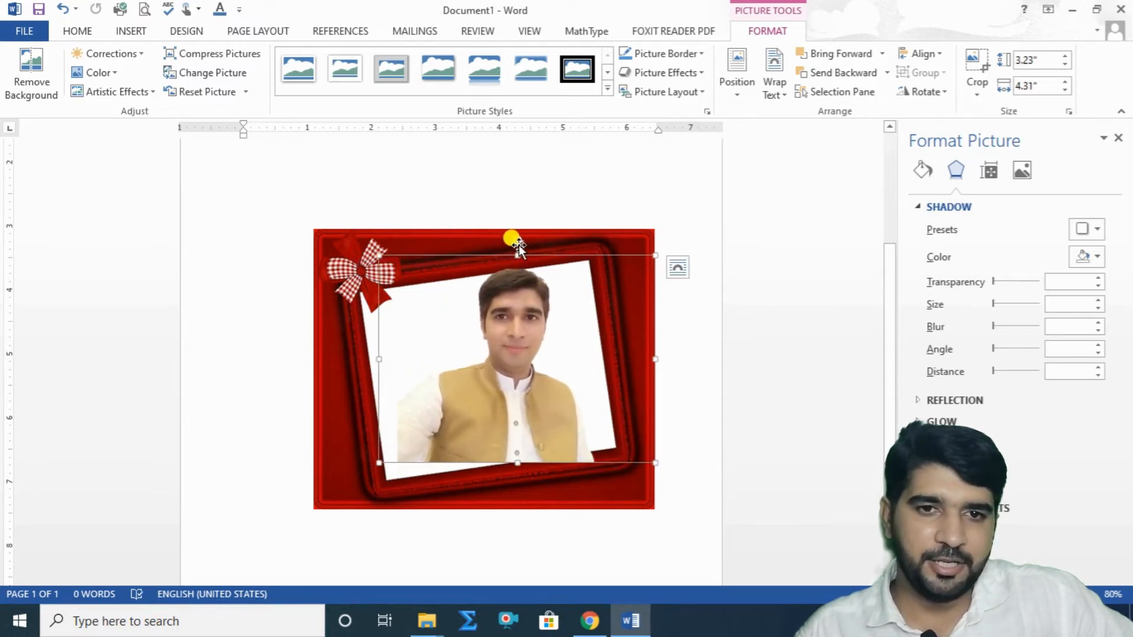
Rotate the cutout slightly counterclockwise to match the frame's tilt and shift it left within the opening.
drag(517, 244, 503, 246)
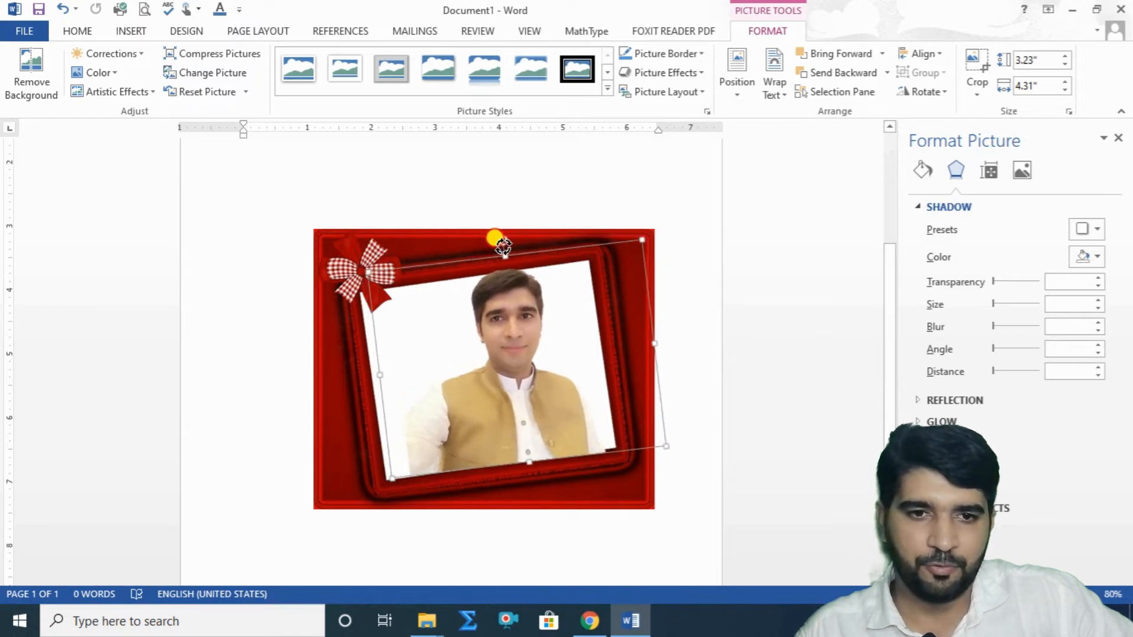
drag(518, 347, 507, 350)
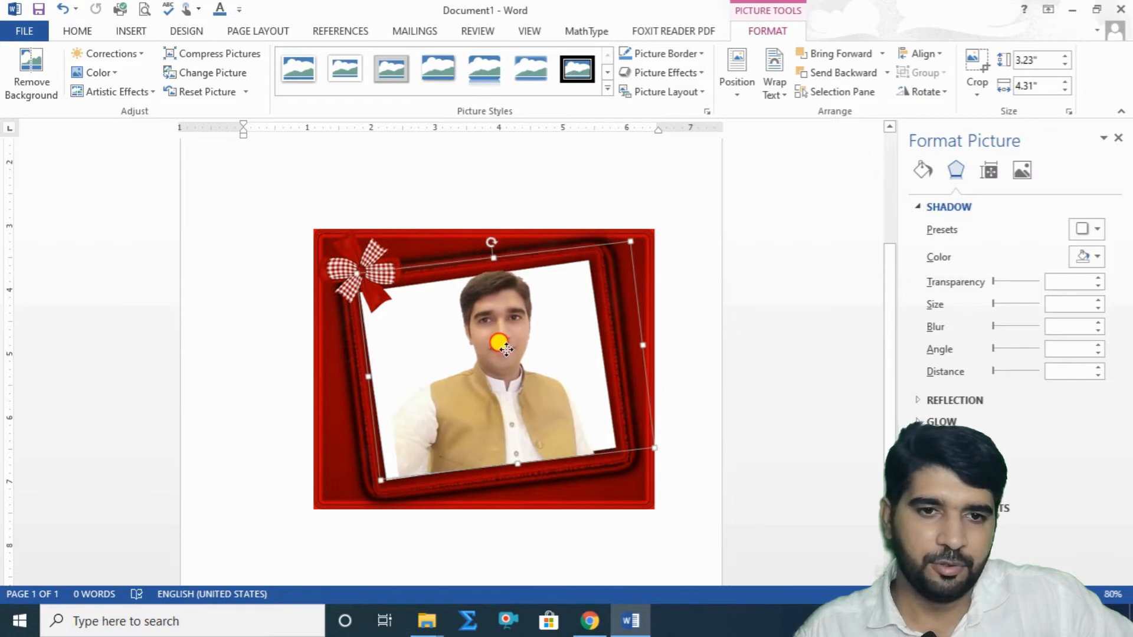
drag(494, 242, 492, 242)
click(700, 315)
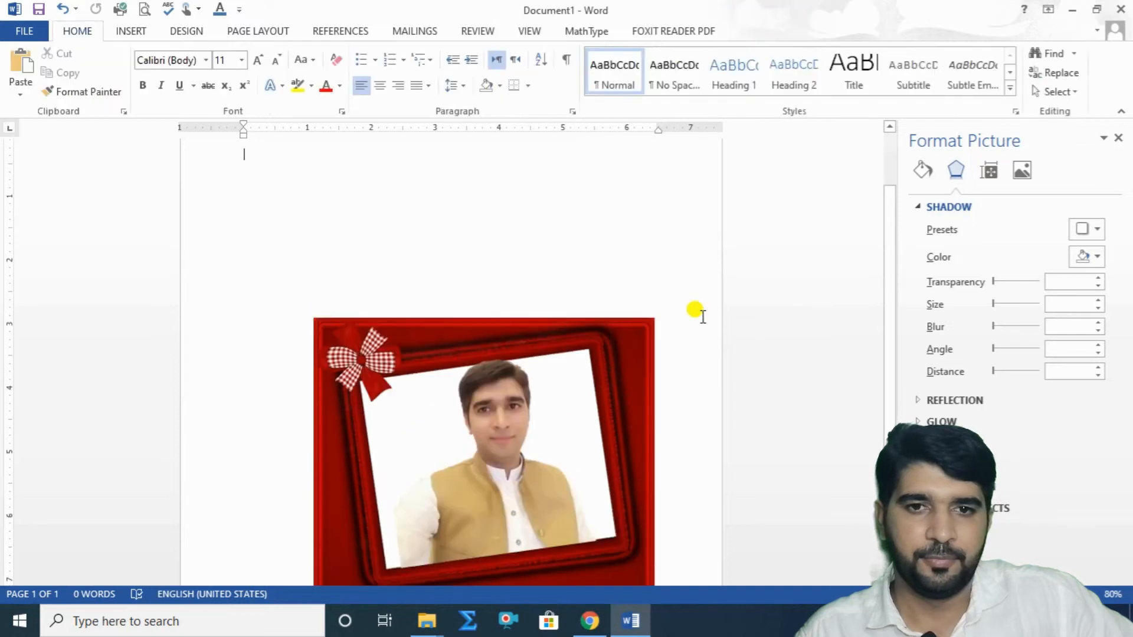
Shrink the tilted cutout slightly from its upper-left corner and nudge it left to fit the frame's opening.
scroll(637, 384, down, 3)
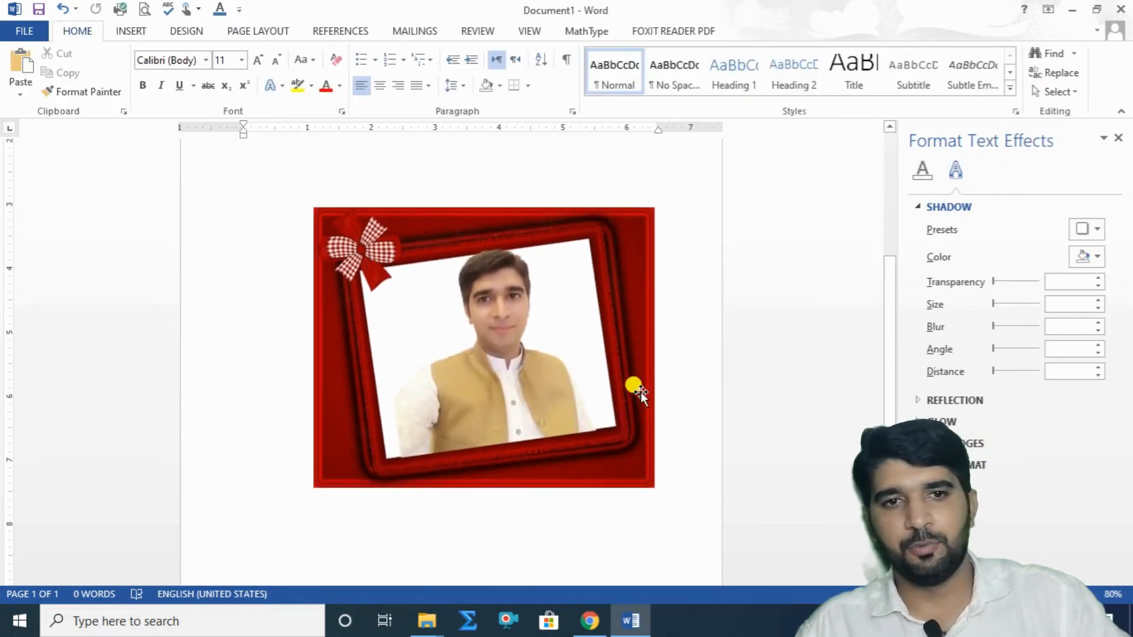
click(518, 383)
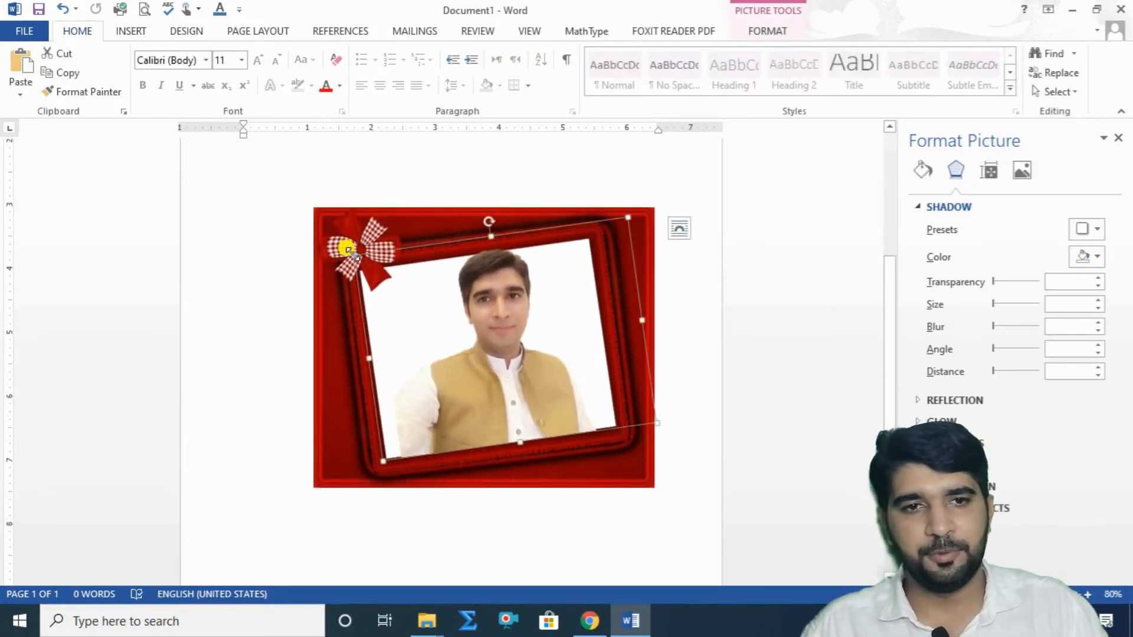
drag(350, 250, 361, 261)
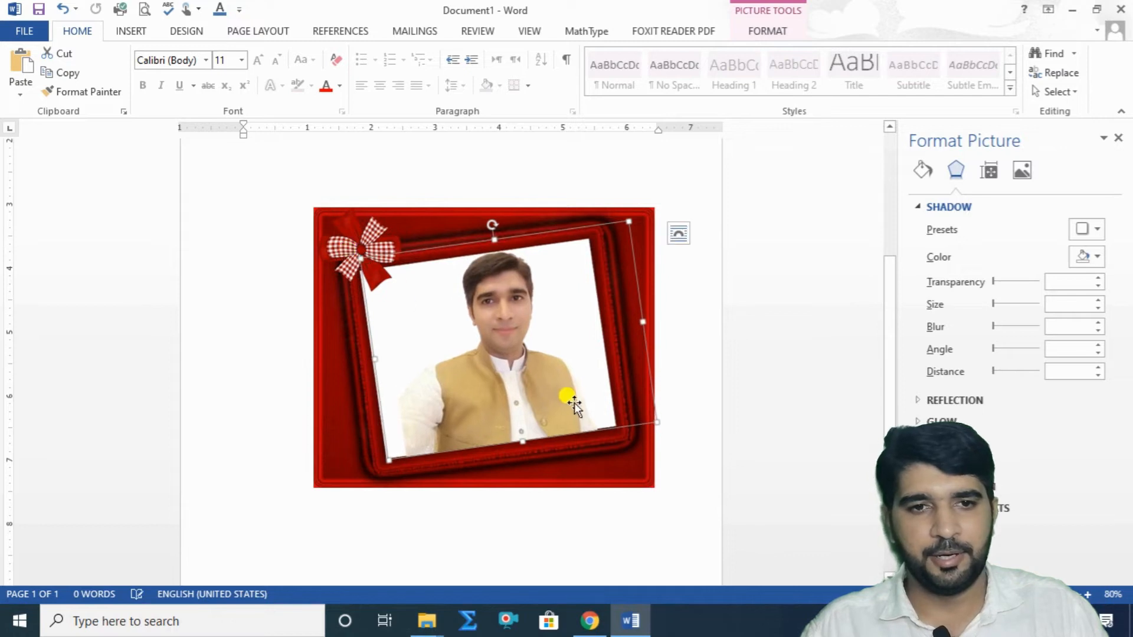
drag(548, 388, 542, 387)
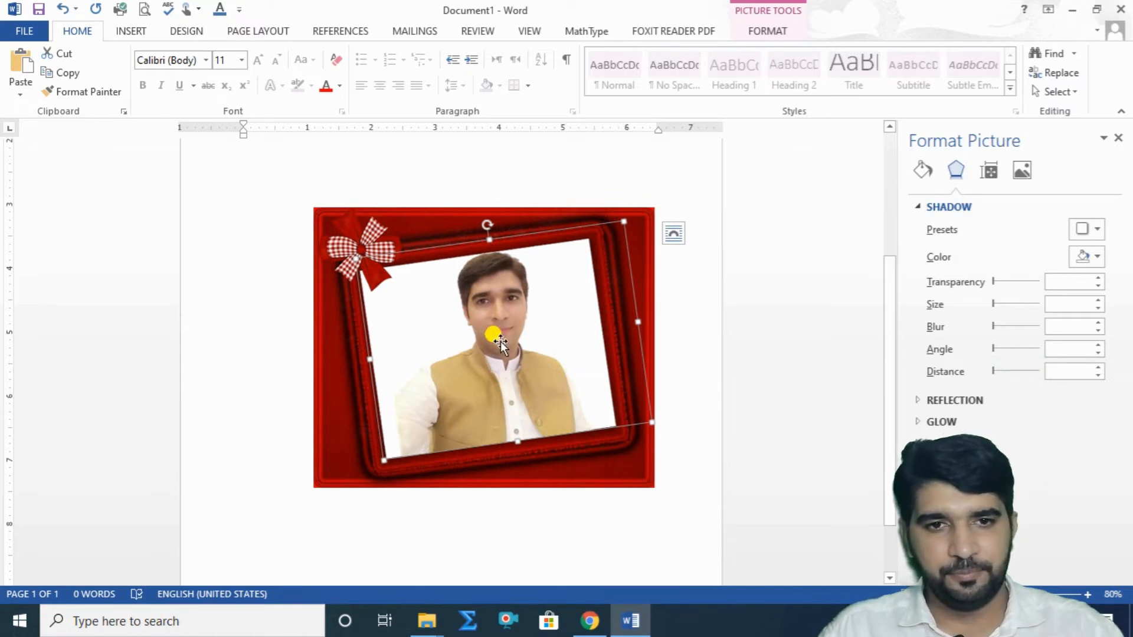
Delete the man's cutout and the red frame from the page.
key(Delete)
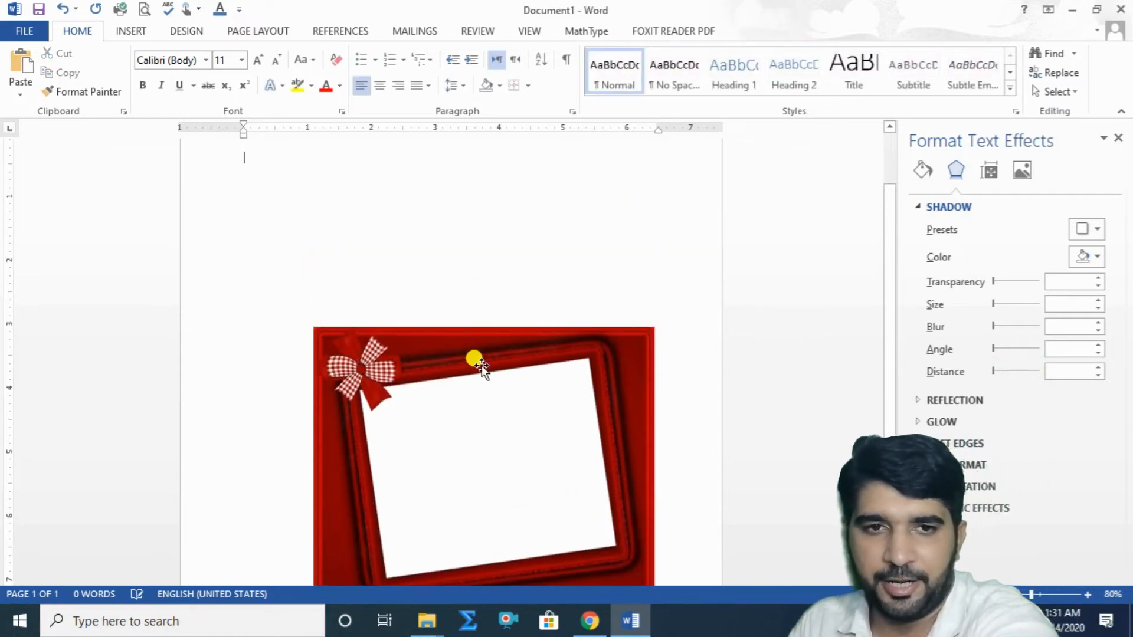
click(477, 355)
key(Delete)
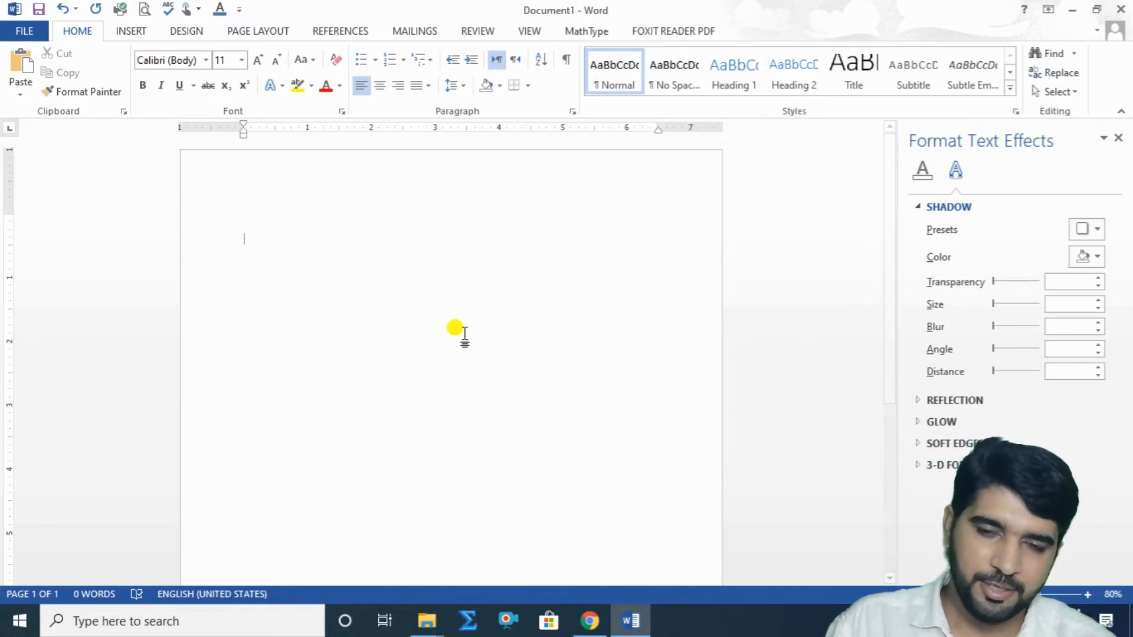
Insert the picture b2ap3_large_flower-markets-ho-chi-minh-city and set its text wrapping to Tight.
click(133, 33)
click(152, 70)
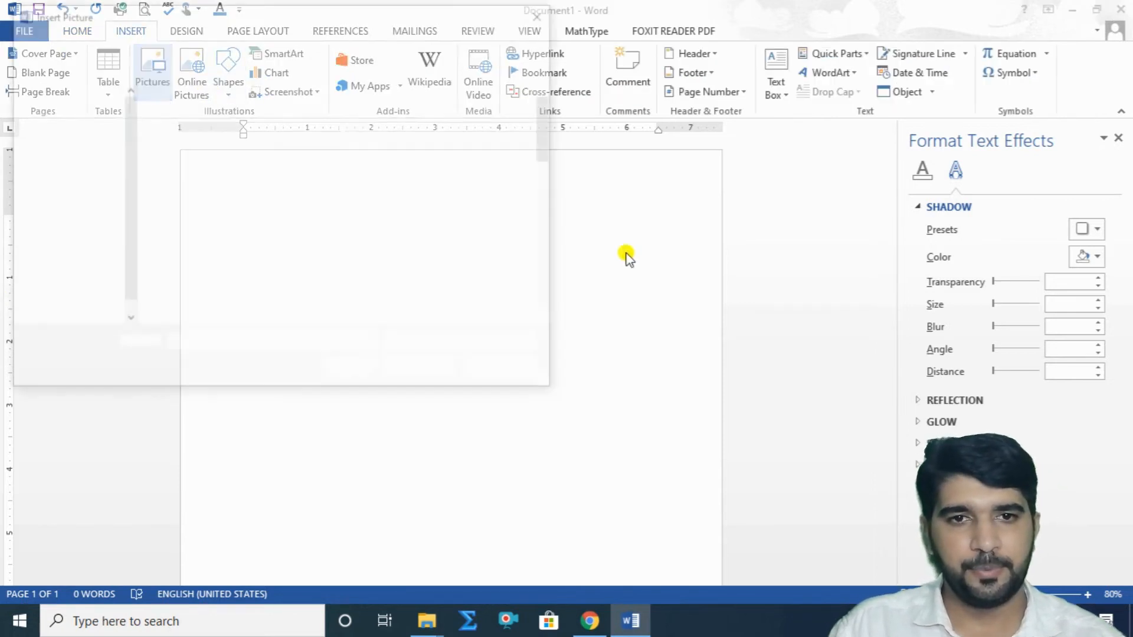
drag(554, 133, 554, 204)
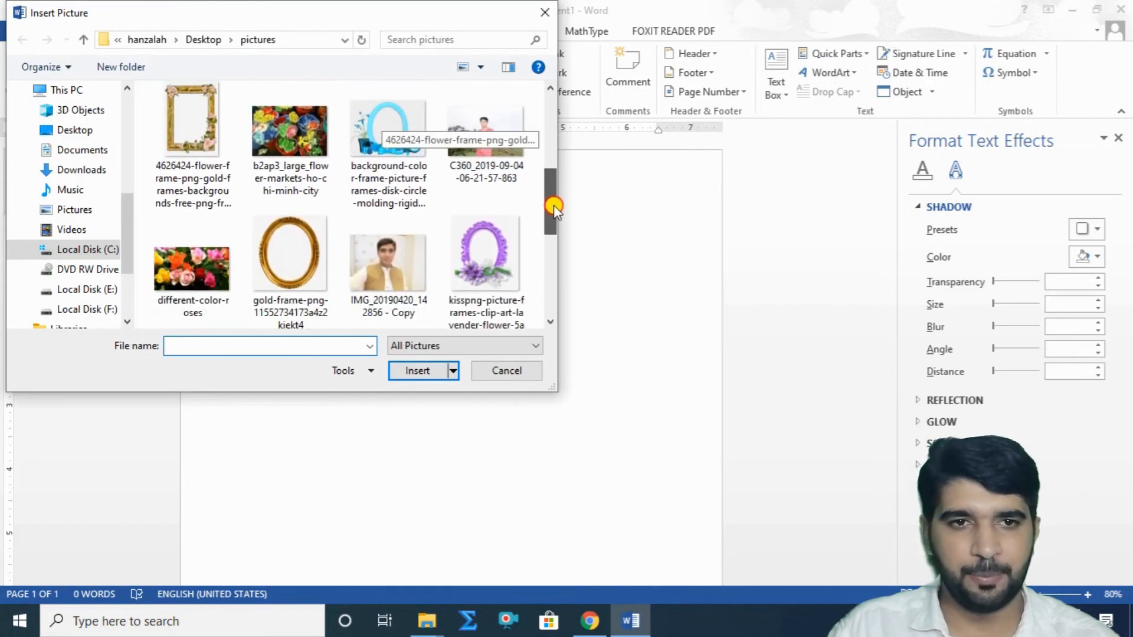
click(268, 145)
click(419, 372)
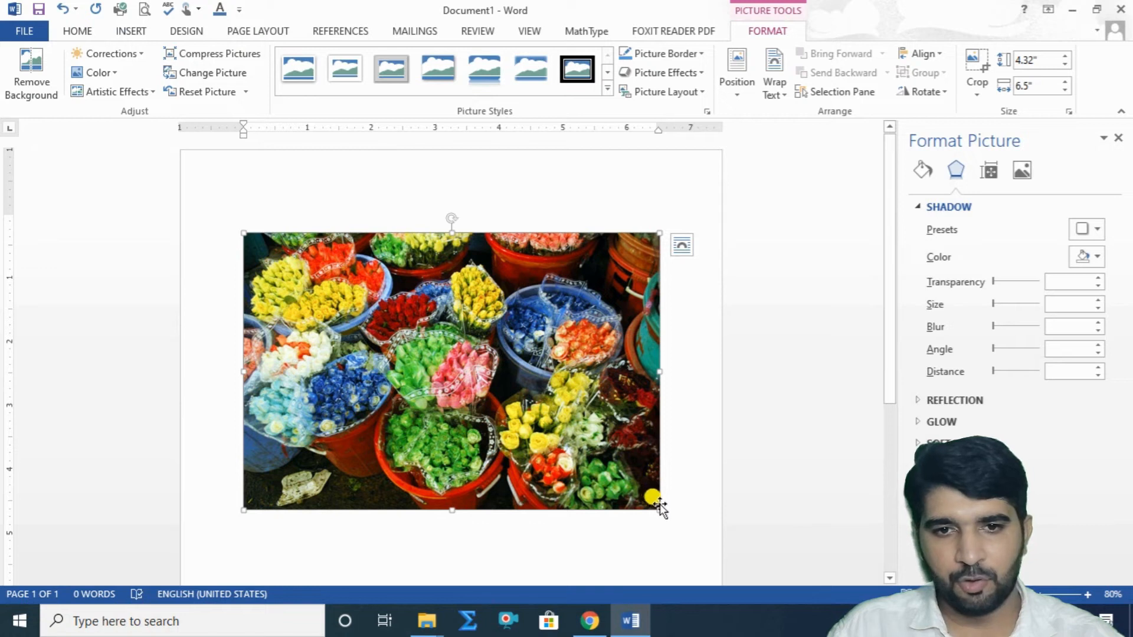
click(682, 244)
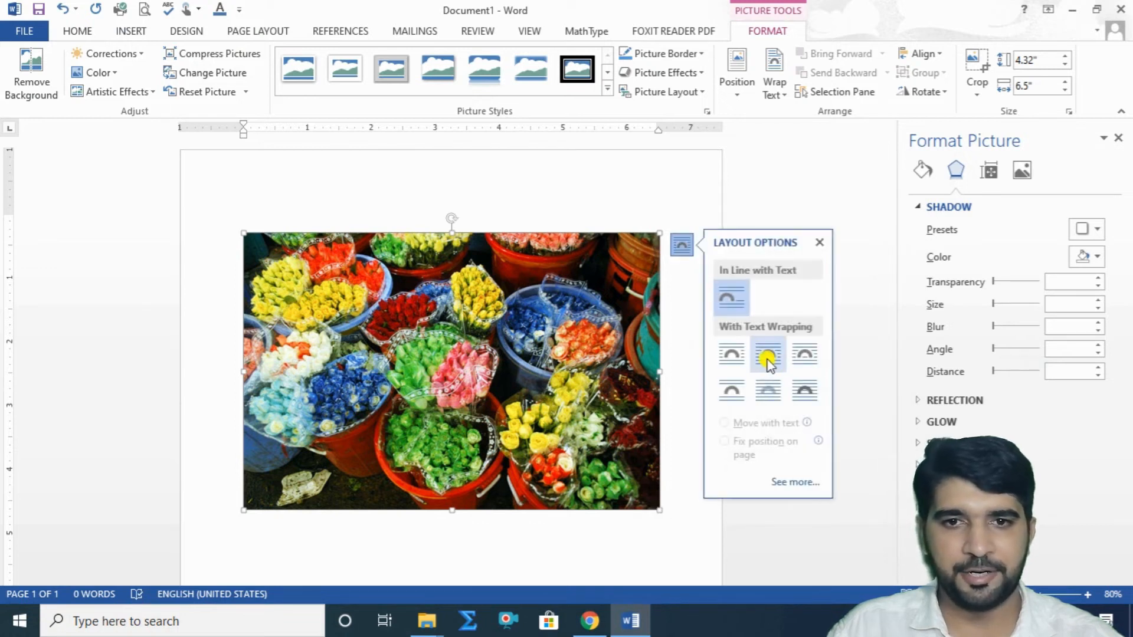
click(767, 357)
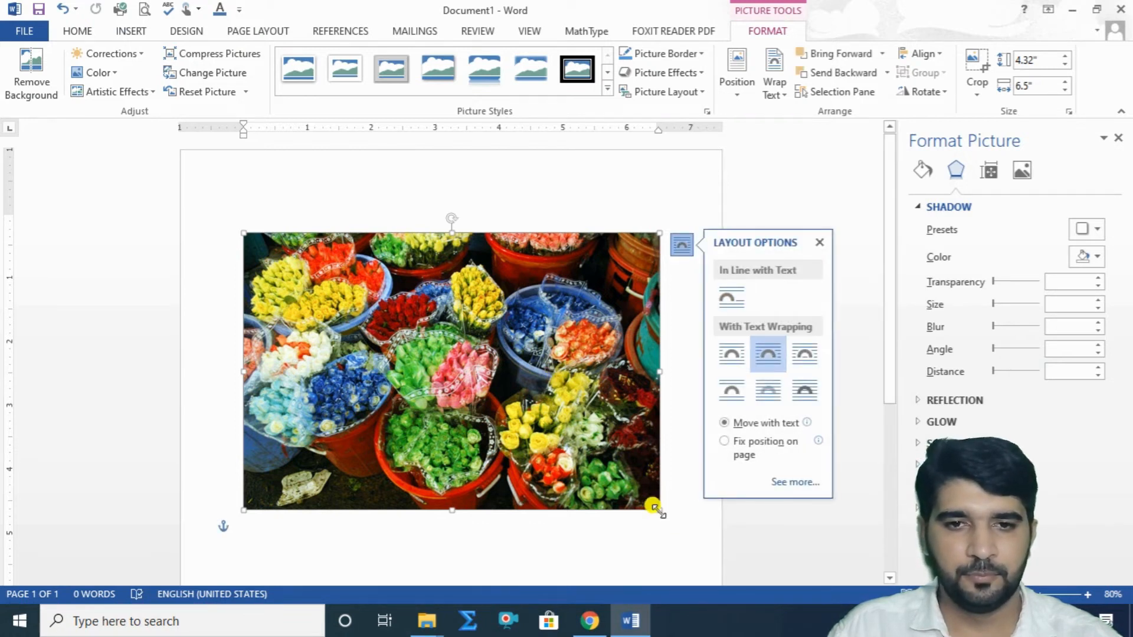
Shrink the flower picture to about 2.56 by 3.84 inches and place a copy of it below the original.
drag(654, 509, 491, 397)
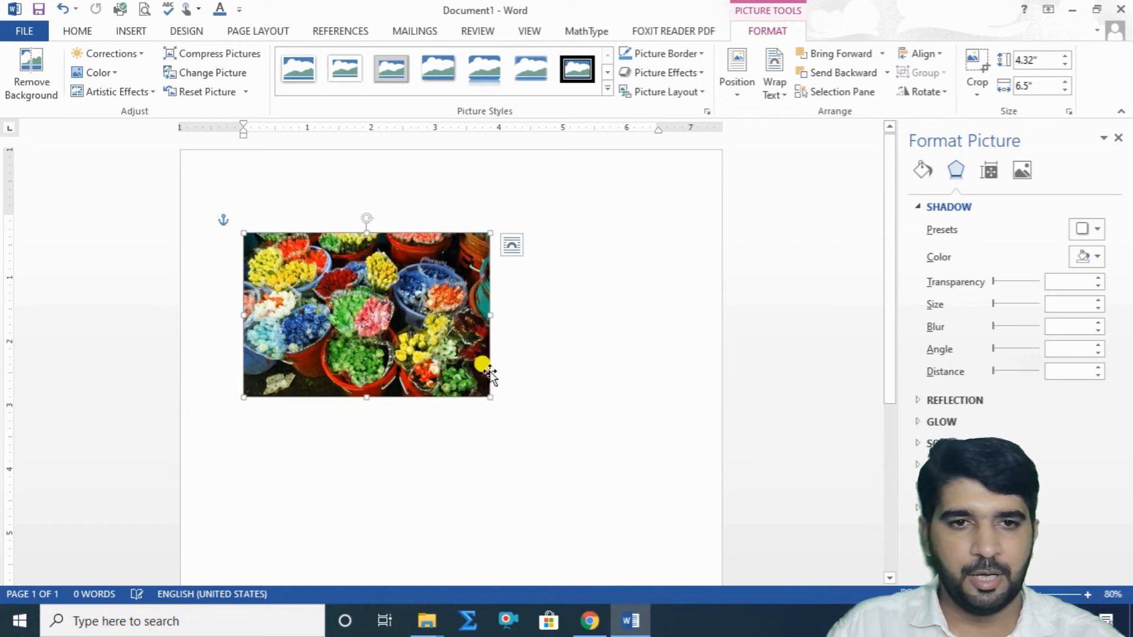
drag(383, 314, 423, 293)
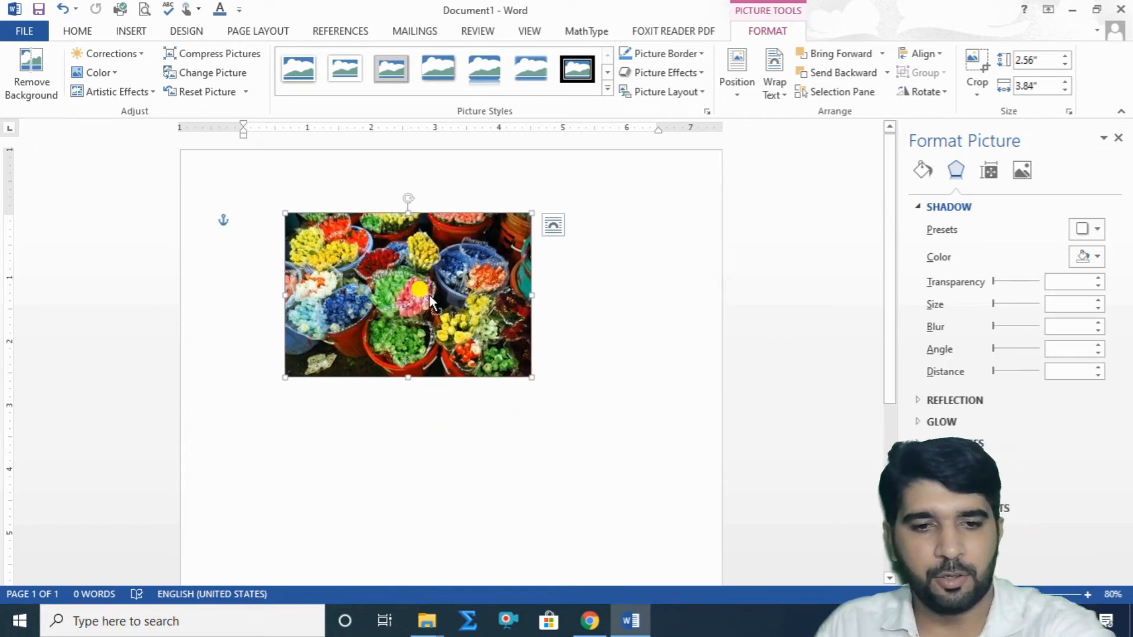
key(ctrl+c)
key(ctrl+v)
drag(440, 304, 452, 523)
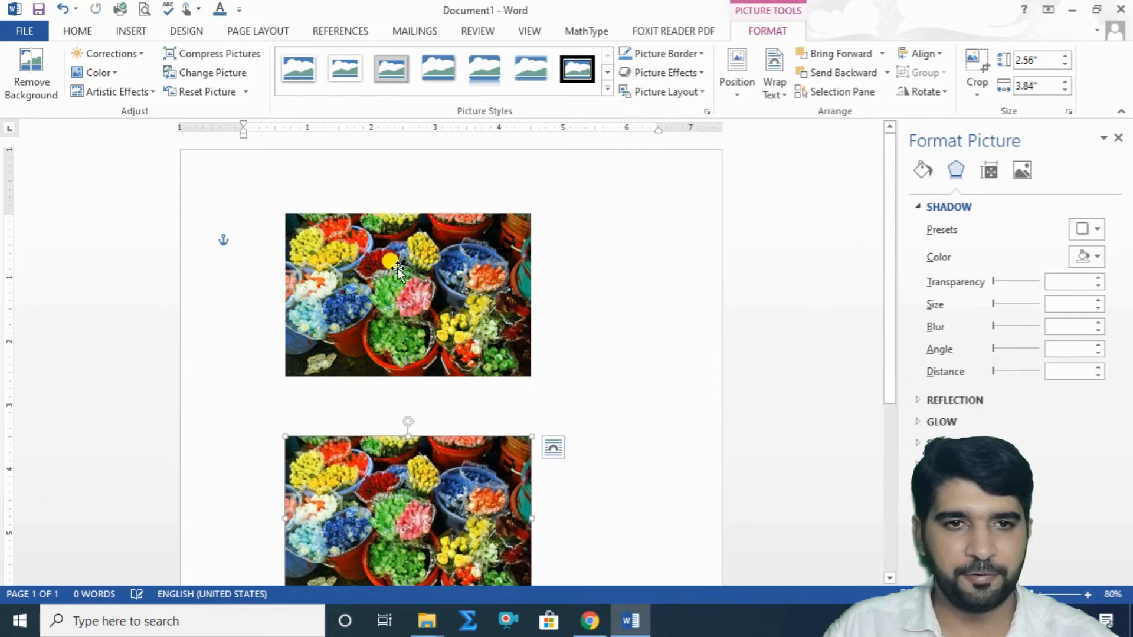
Move the upper flower picture toward the page's left edge and stretch it to about 3.07 by 7.73 inches.
drag(393, 269, 305, 223)
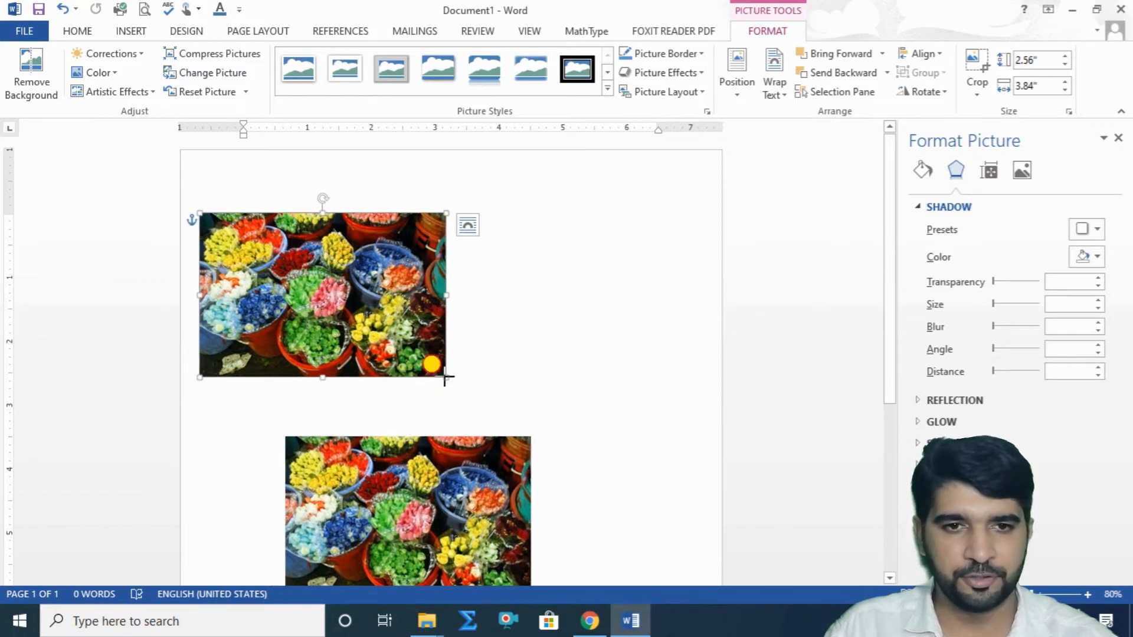
drag(445, 376, 495, 387)
drag(495, 310, 705, 330)
Align the copied flower picture under the first one and stretch it to about 3.07 by 7.73 inches.
scroll(560, 384, down, 1)
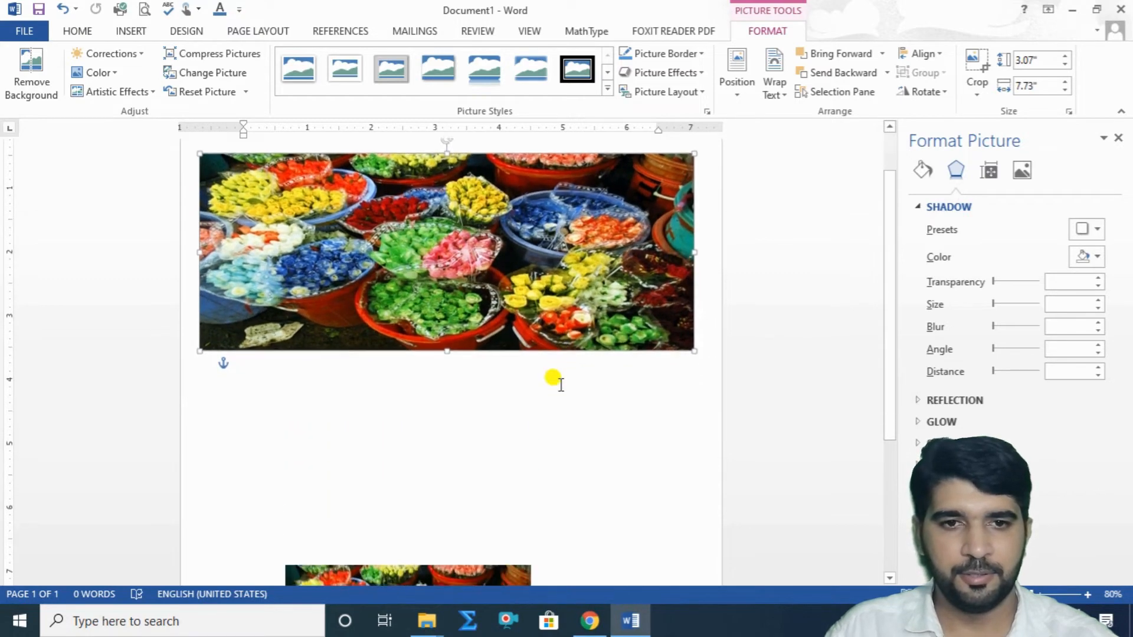
scroll(559, 385, down, 1)
drag(430, 547, 342, 370)
drag(441, 512, 495, 546)
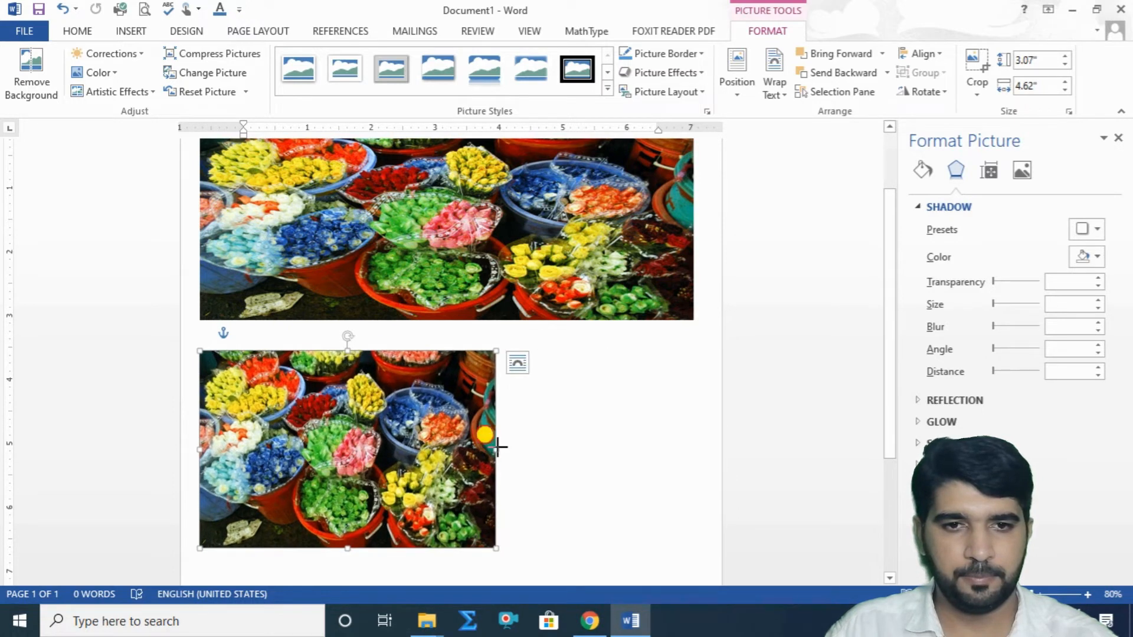
drag(497, 447, 695, 462)
scroll(715, 369, up, 1)
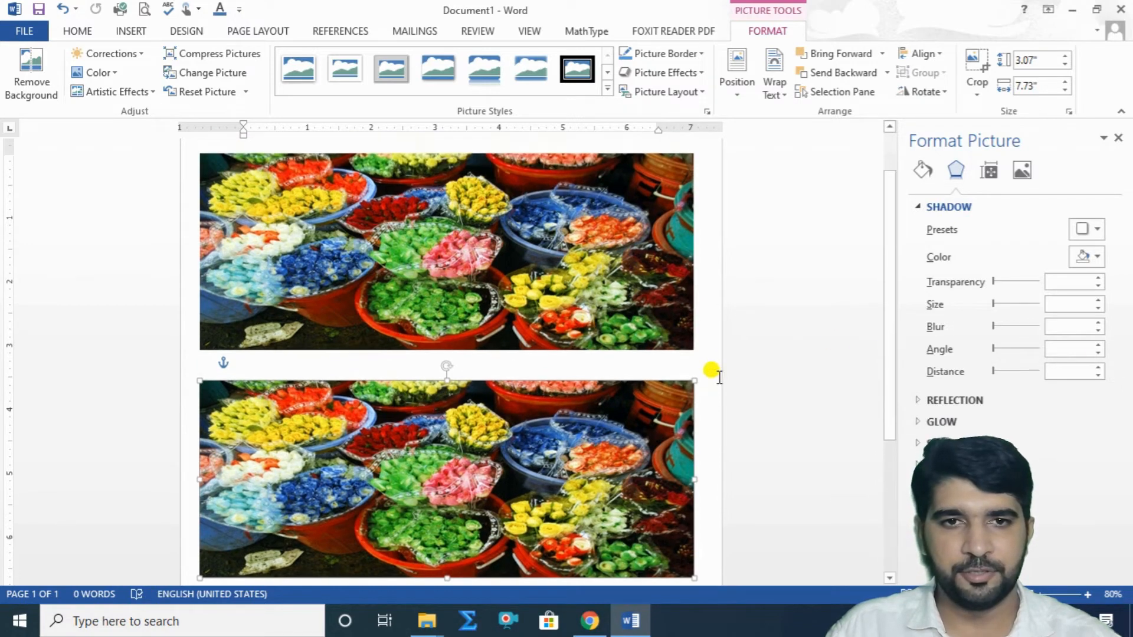
click(790, 367)
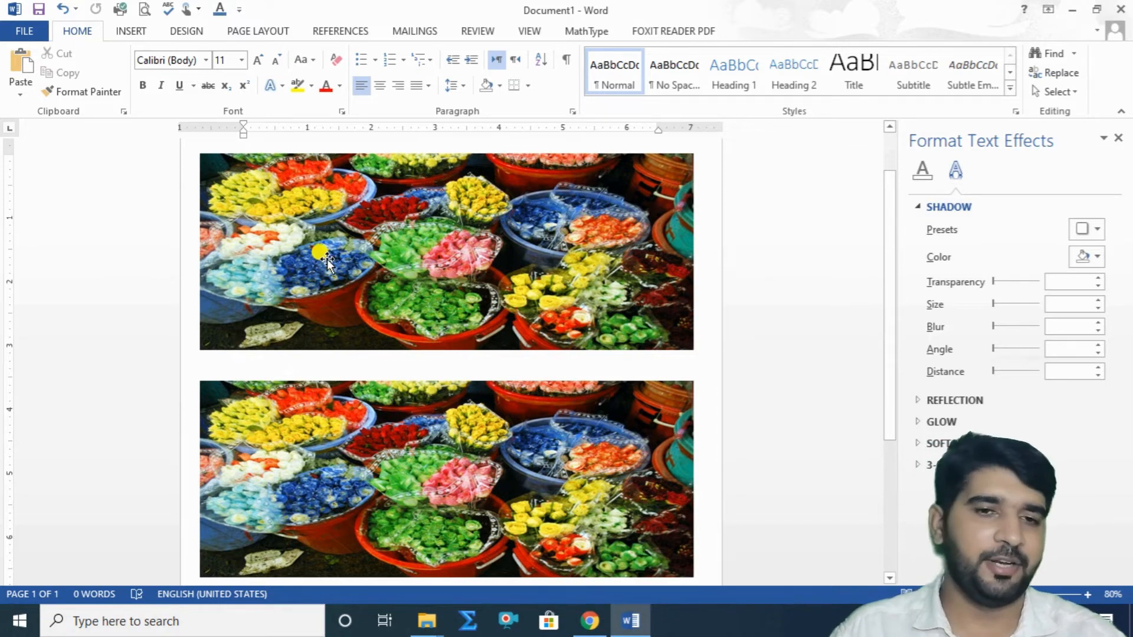
Correct the upper flower picture to brightness +40%, contrast -40%, and sharpen it by 50%.
click(322, 277)
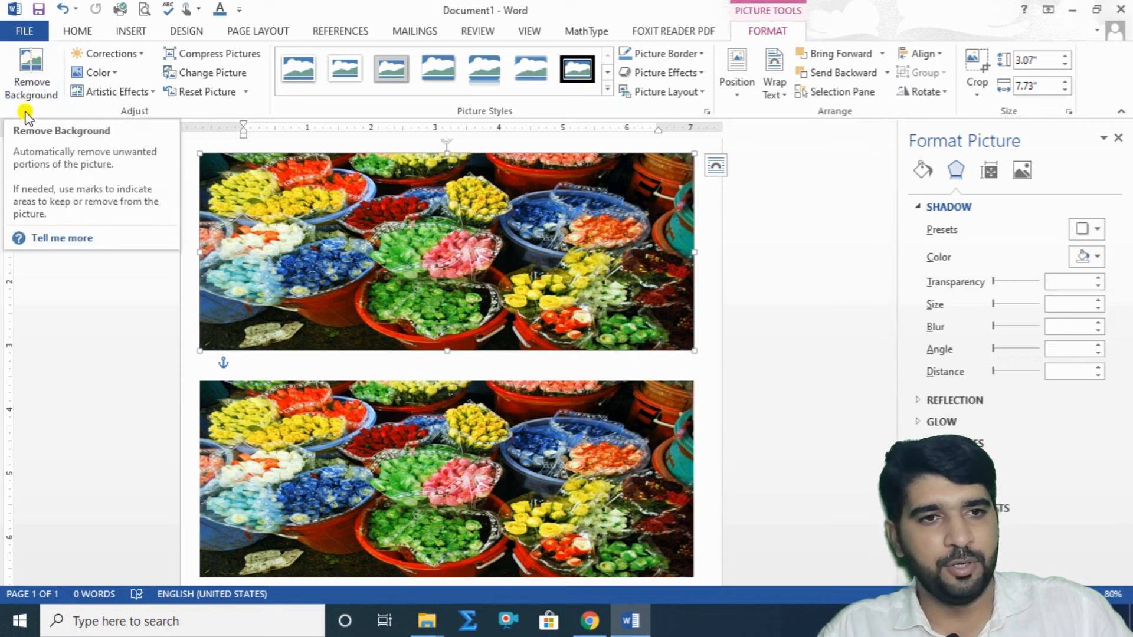
click(142, 58)
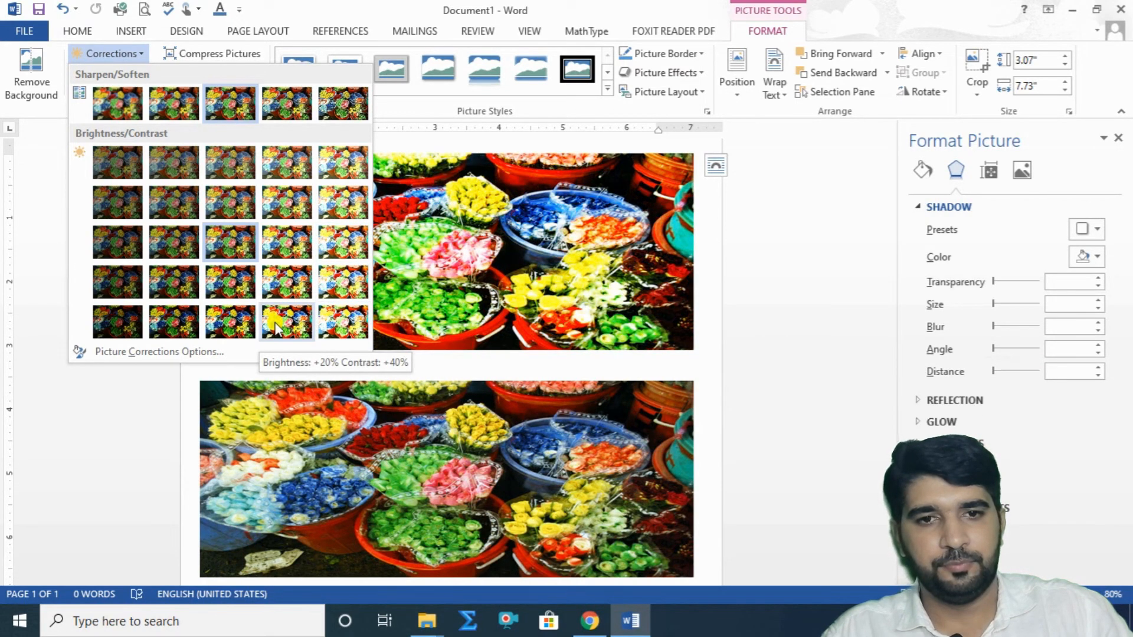
click(346, 172)
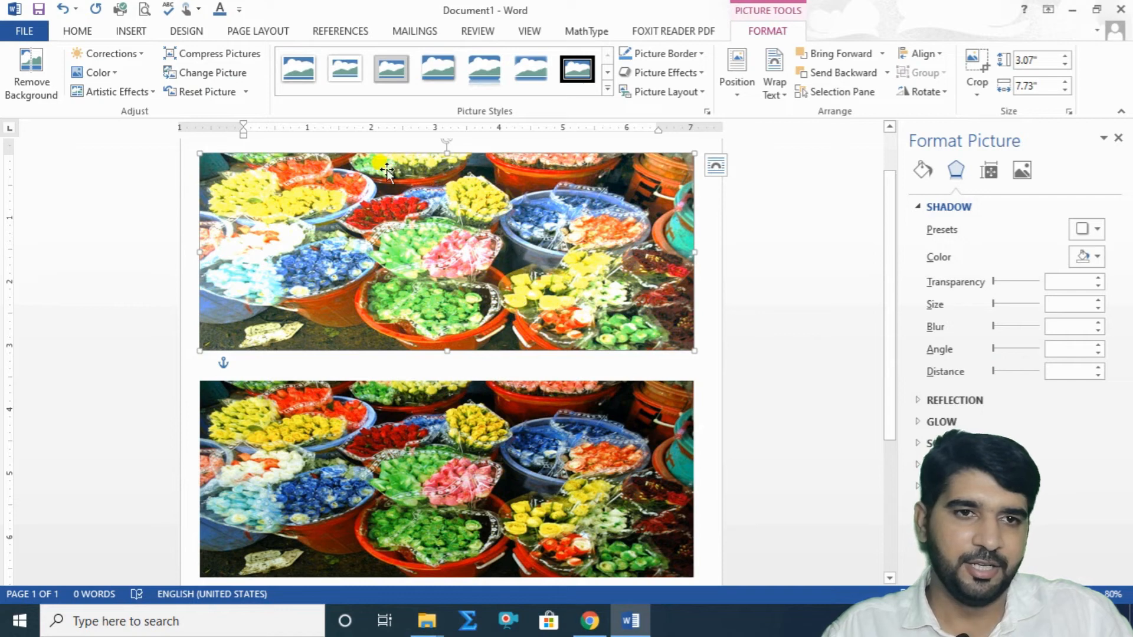
click(111, 53)
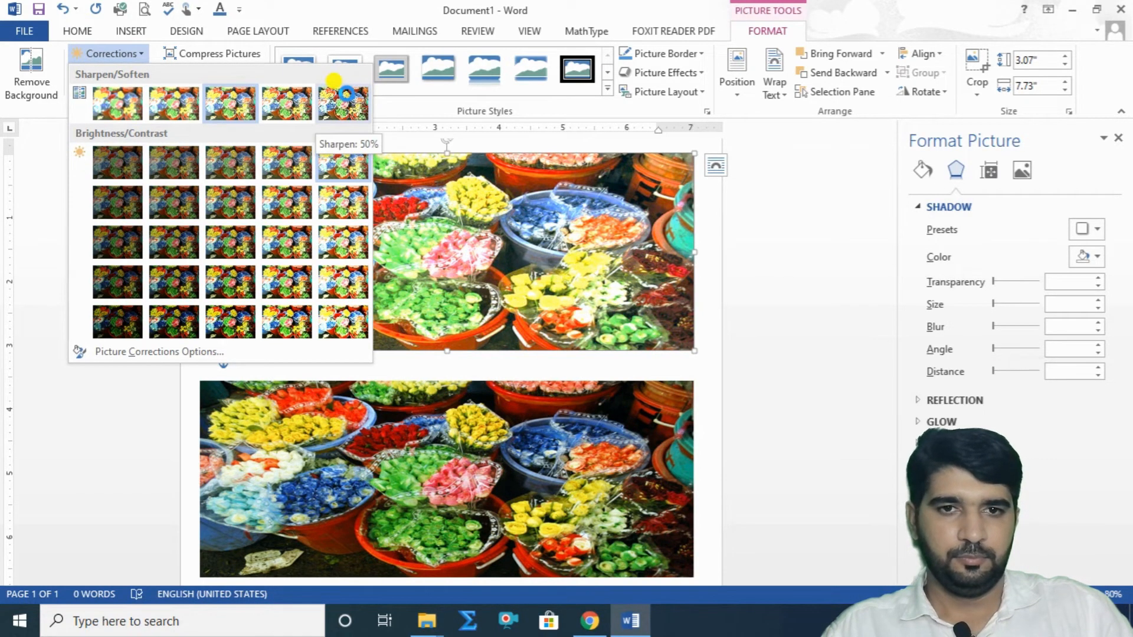
click(341, 97)
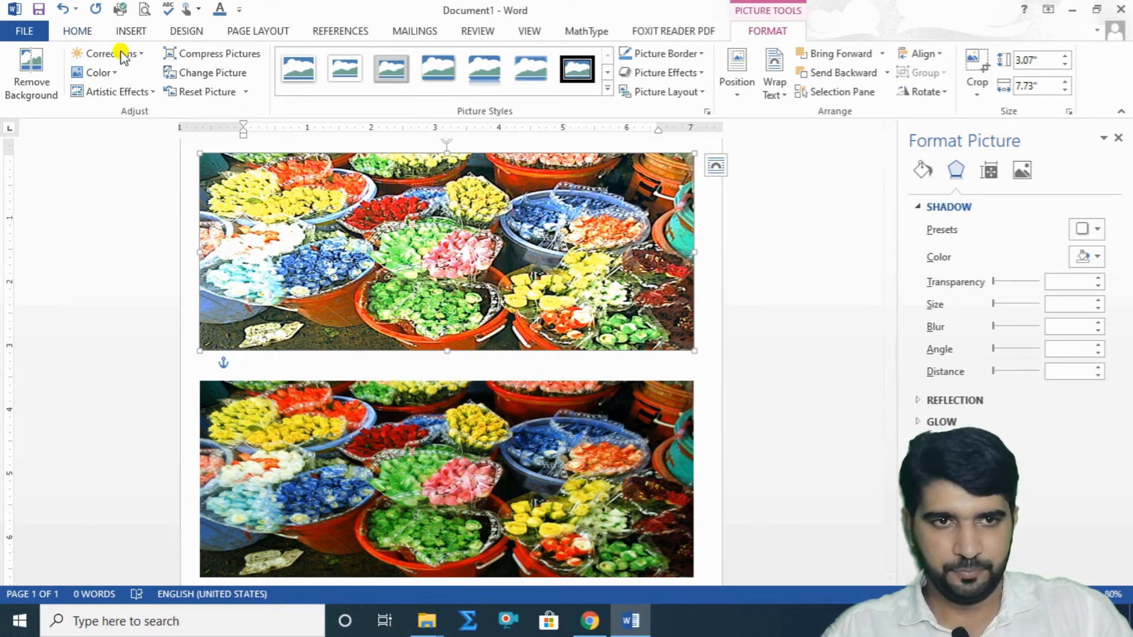
Try the brightness -40%, contrast +40% correction on the upper flower picture, followed by brightness +40%, contrast +20%.
click(147, 51)
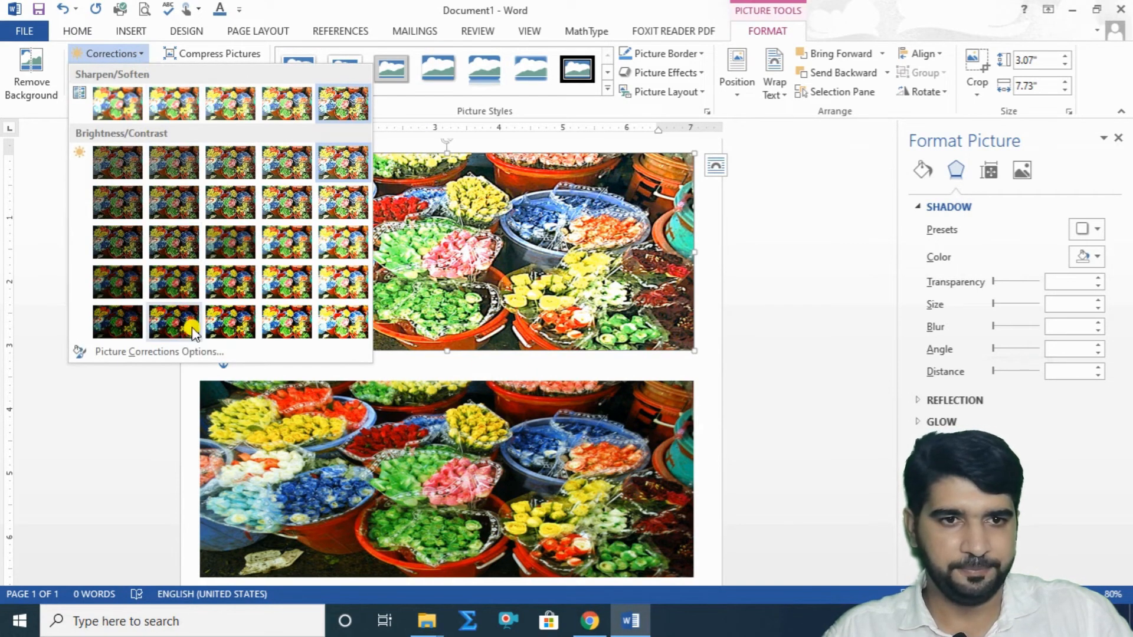
click(118, 322)
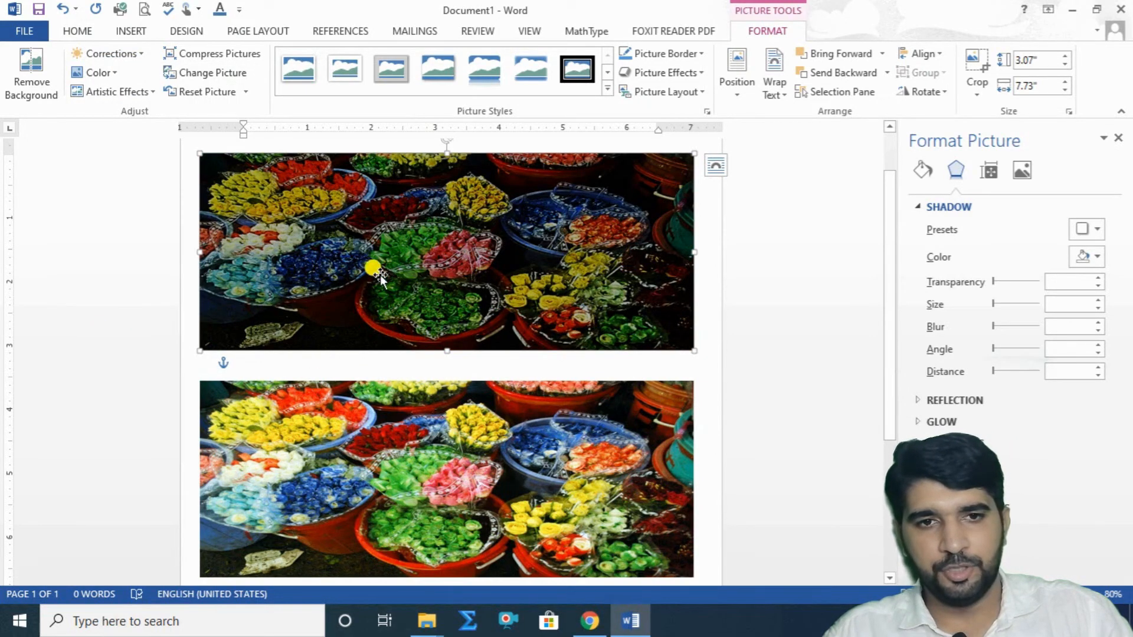
click(141, 53)
click(339, 280)
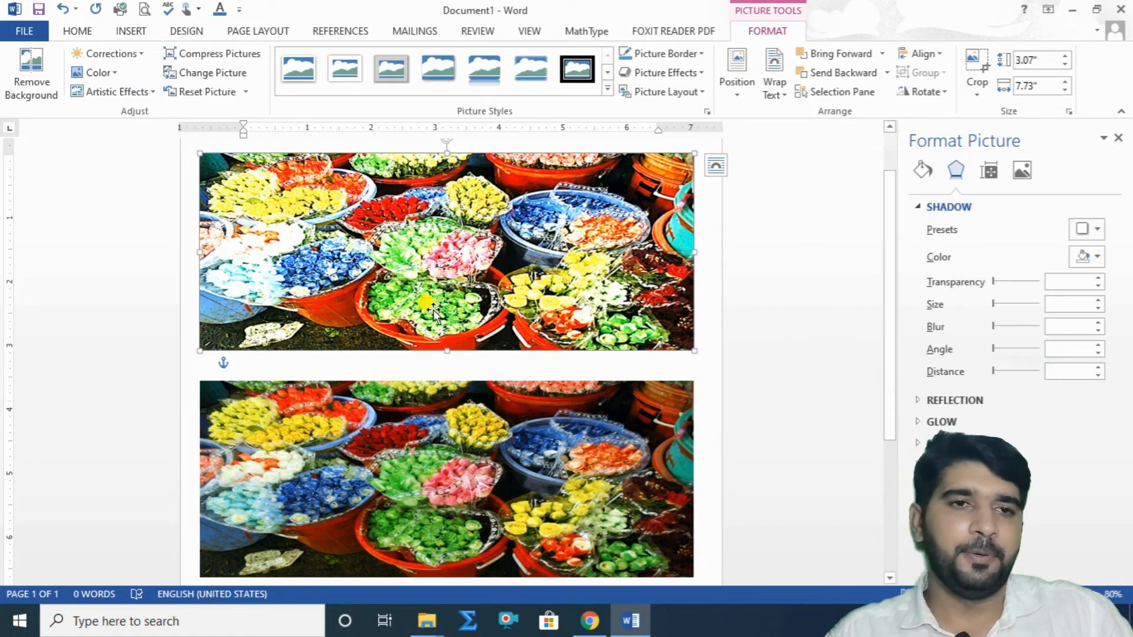
Try a light gold recolor on the upper flower picture, and undo it together with the last brightness and contrast trials.
click(115, 72)
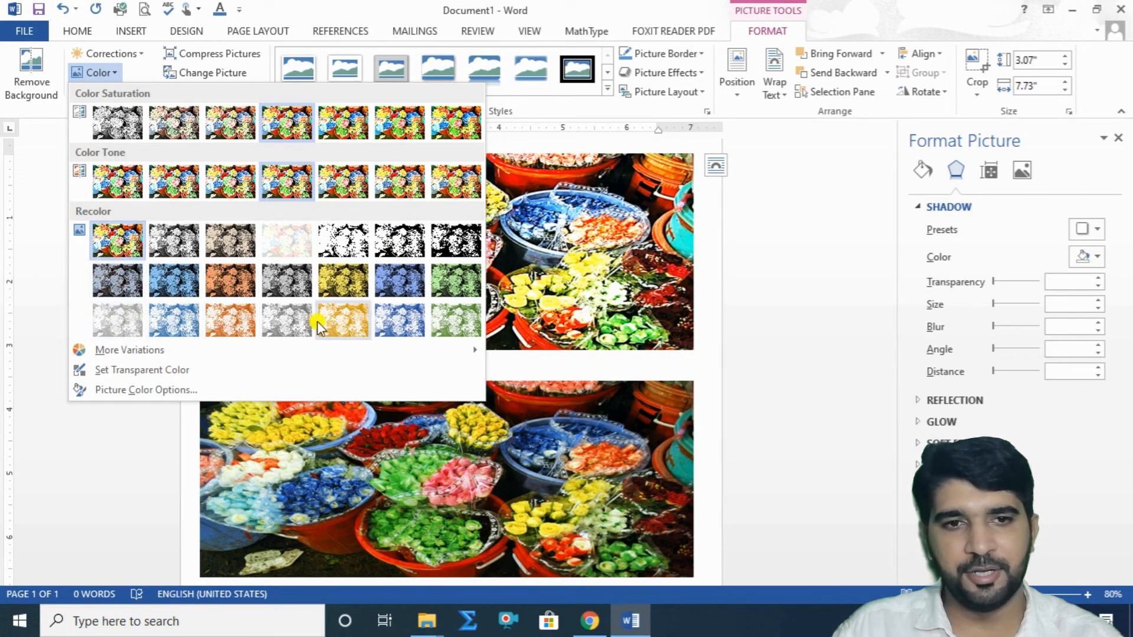
click(332, 321)
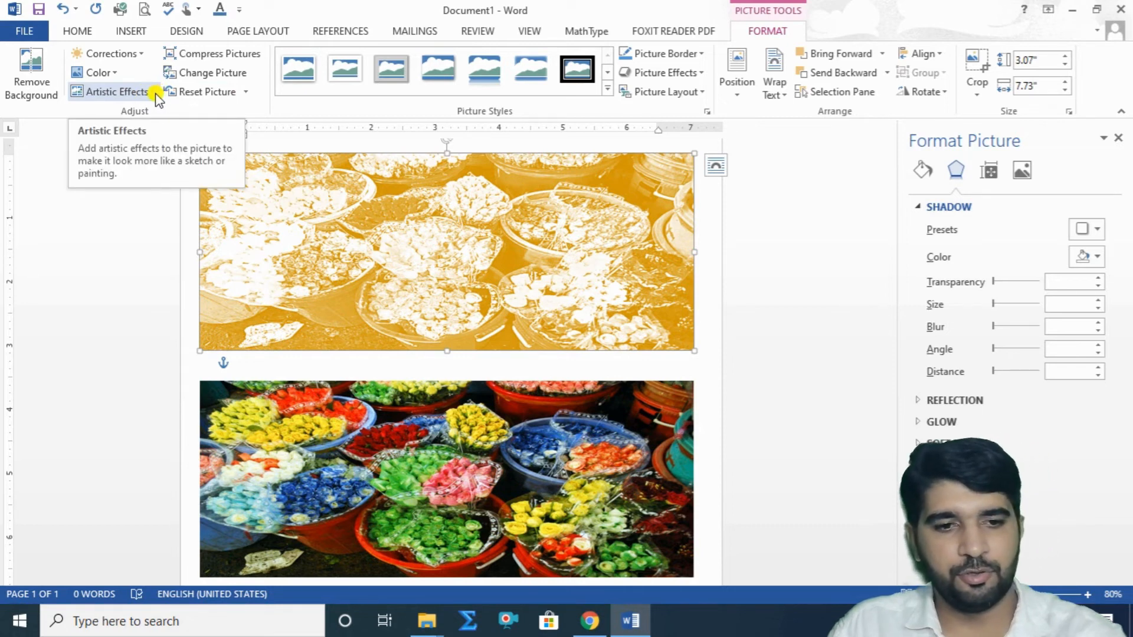
key(ctrl+z)
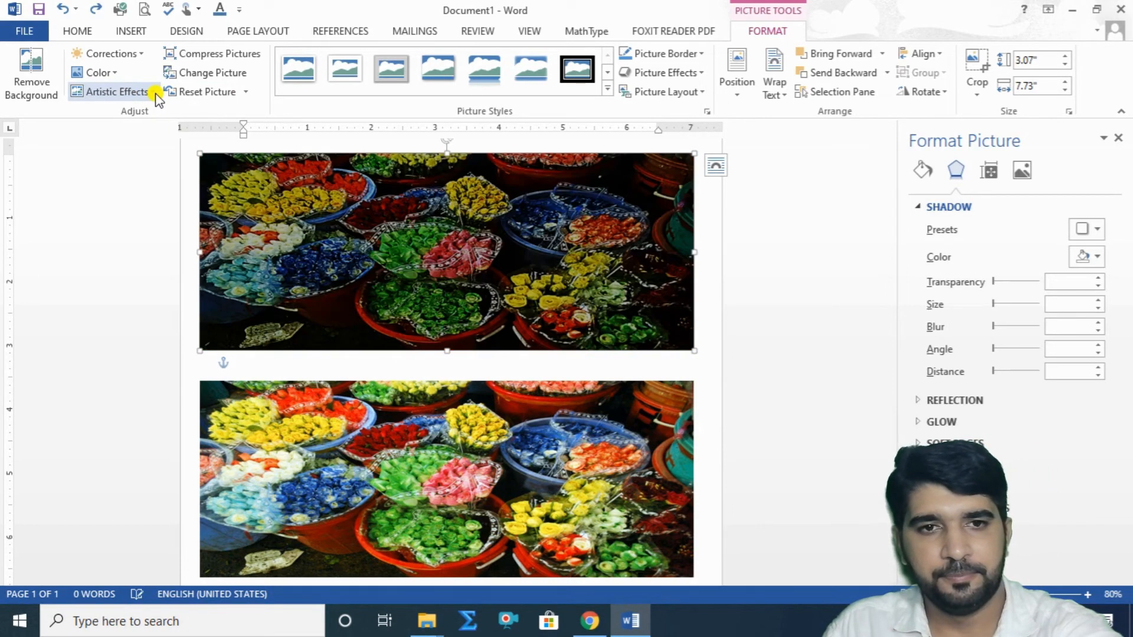
Try the Blur and Light Screen artistic effects on the upper flower picture.
click(154, 93)
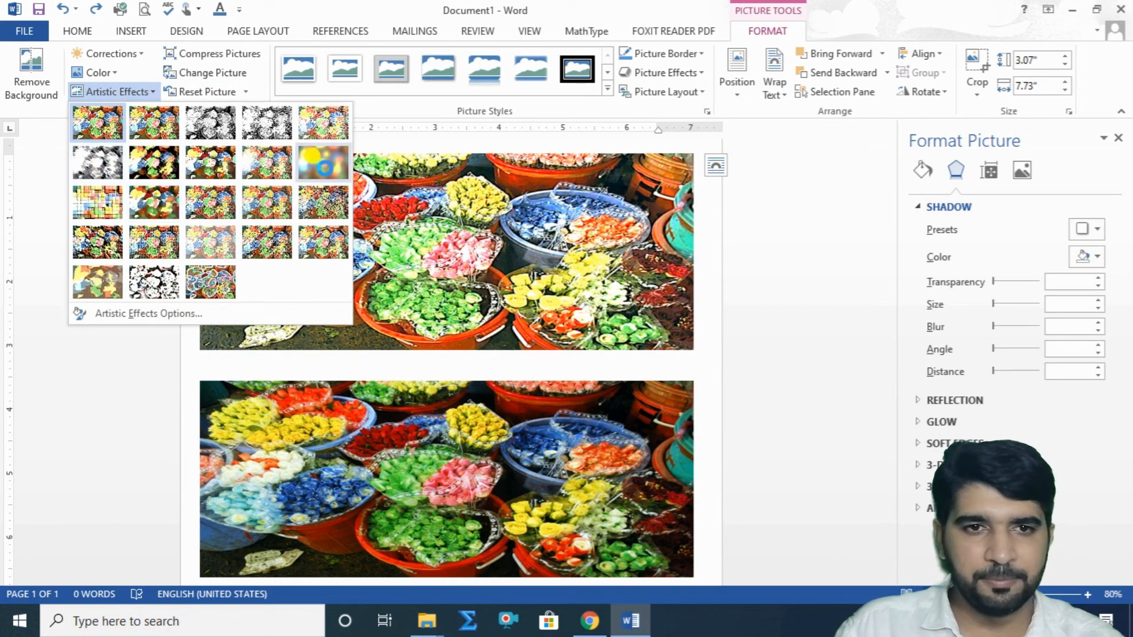
click(328, 162)
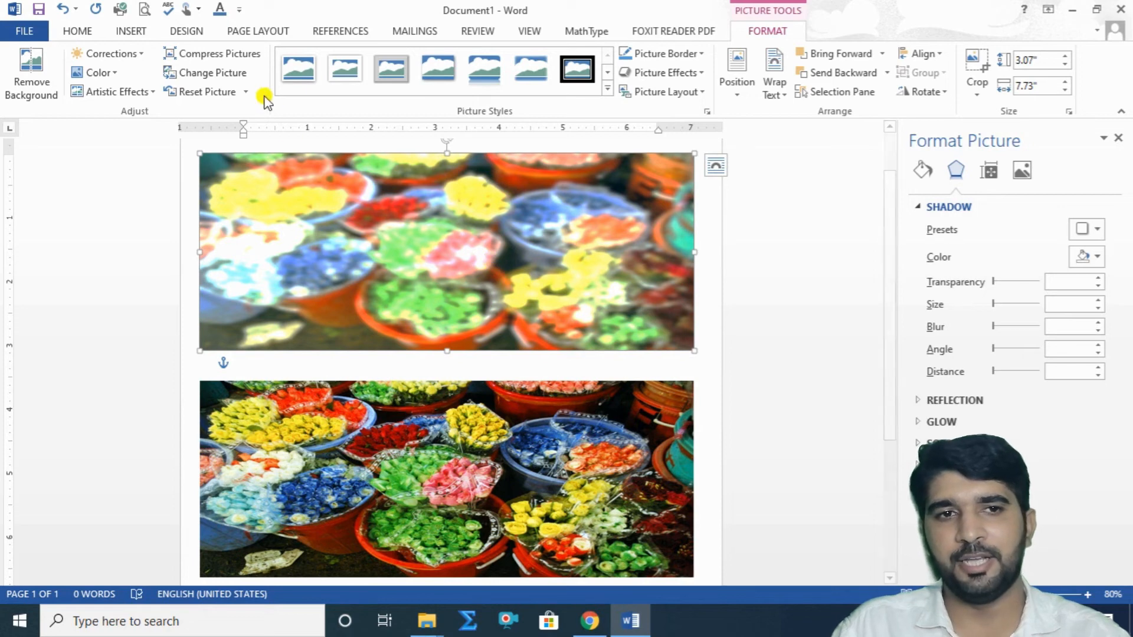
click(151, 91)
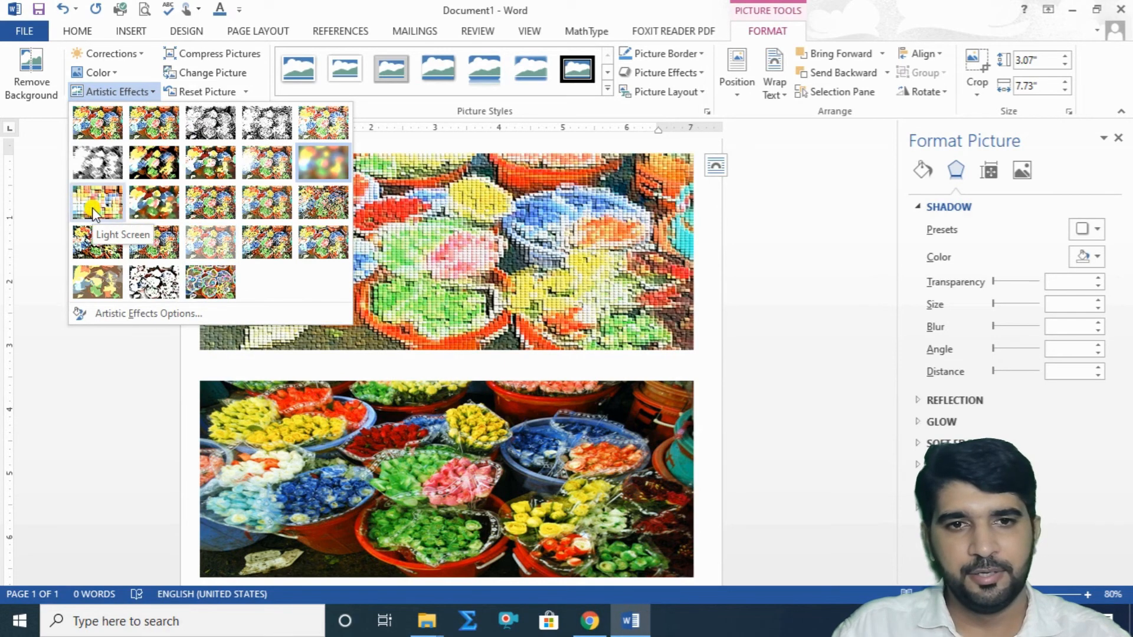
click(93, 211)
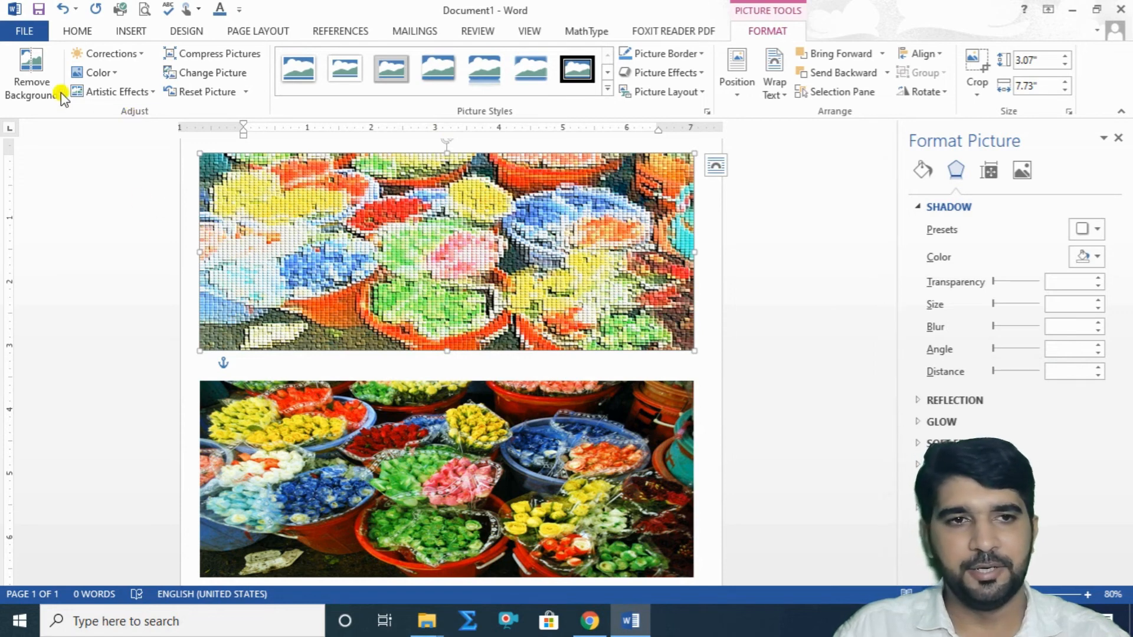
Apply the Glow Edges artistic effect to the upper flower picture.
click(155, 98)
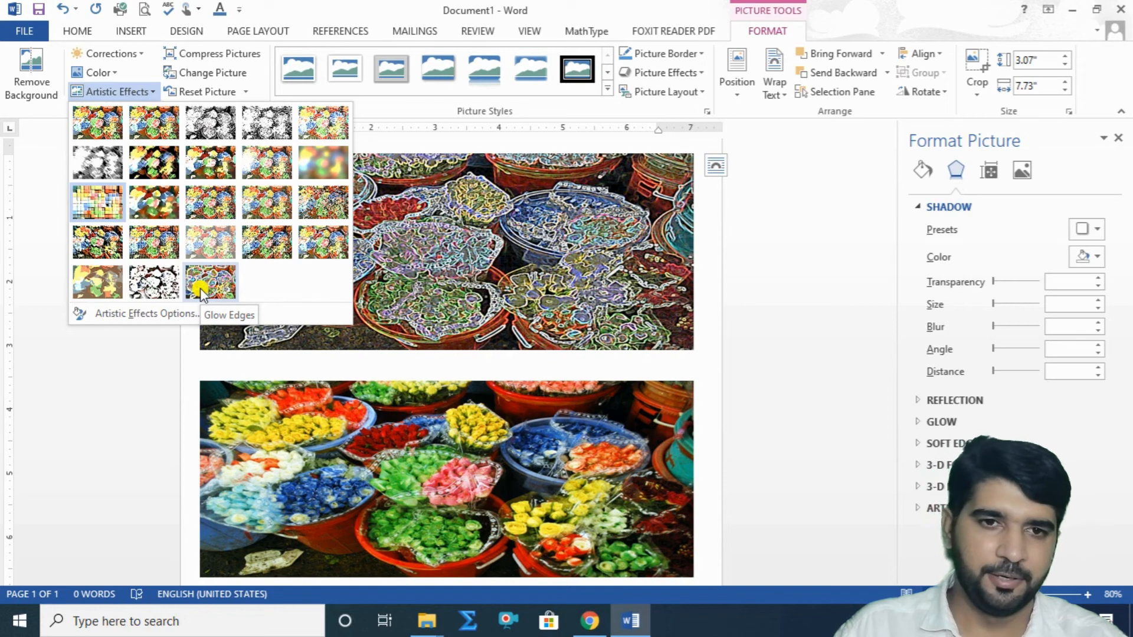
click(200, 288)
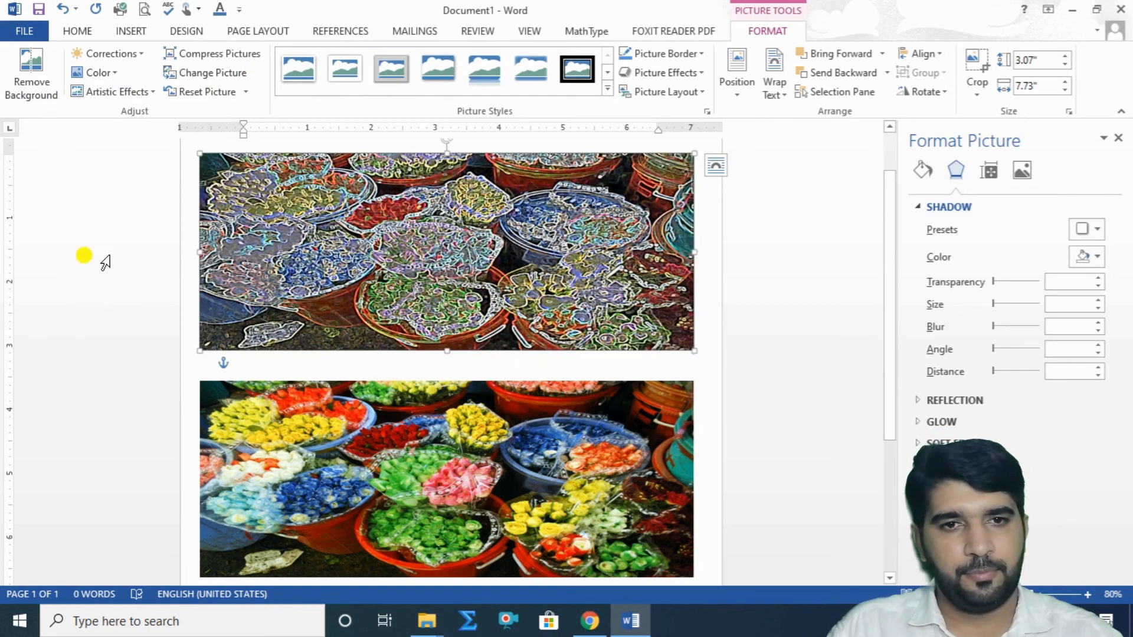
Crop the upper flower picture from its upper-left corner to about 1.31 by 5.53 inches, and extend the crop back to the full picture.
scroll(540, 351, up, 1)
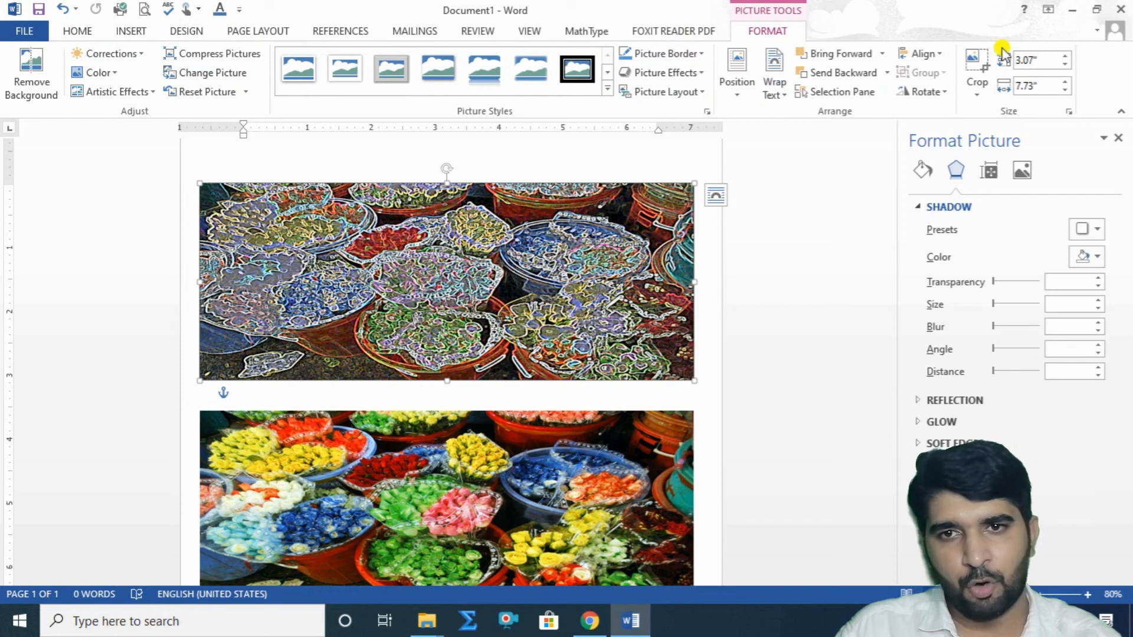
click(976, 95)
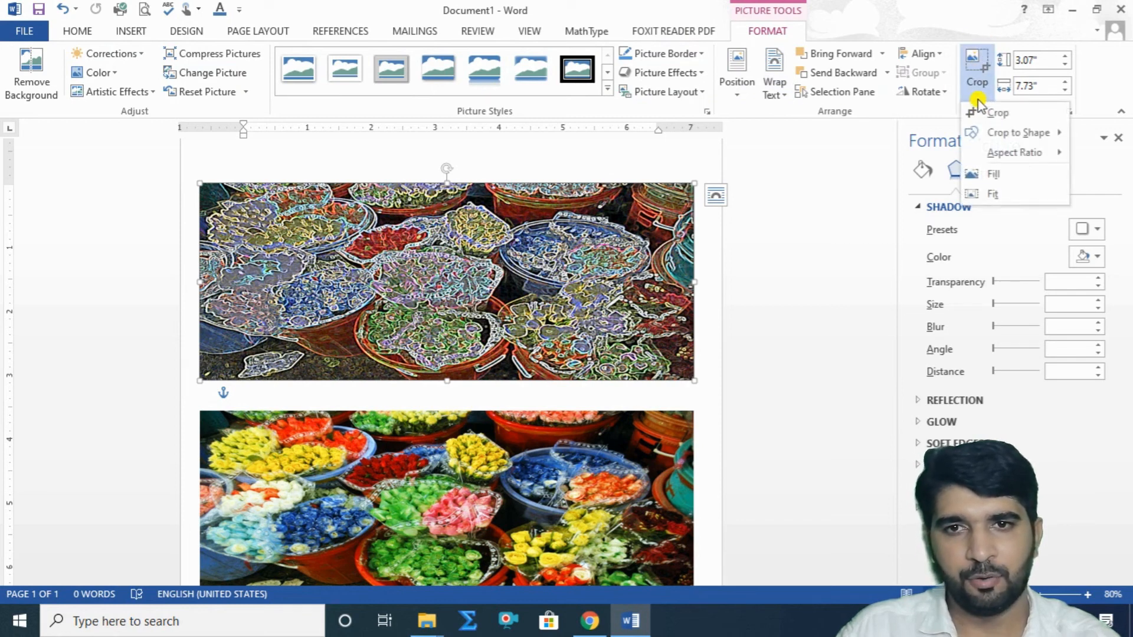
click(1014, 113)
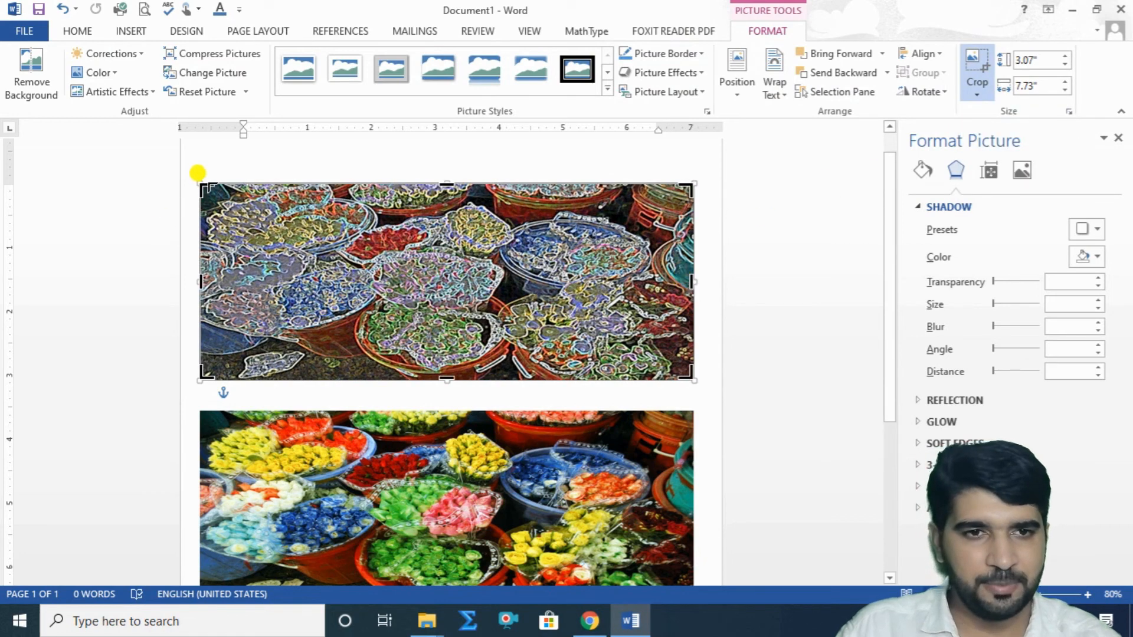
drag(202, 187, 340, 296)
click(605, 155)
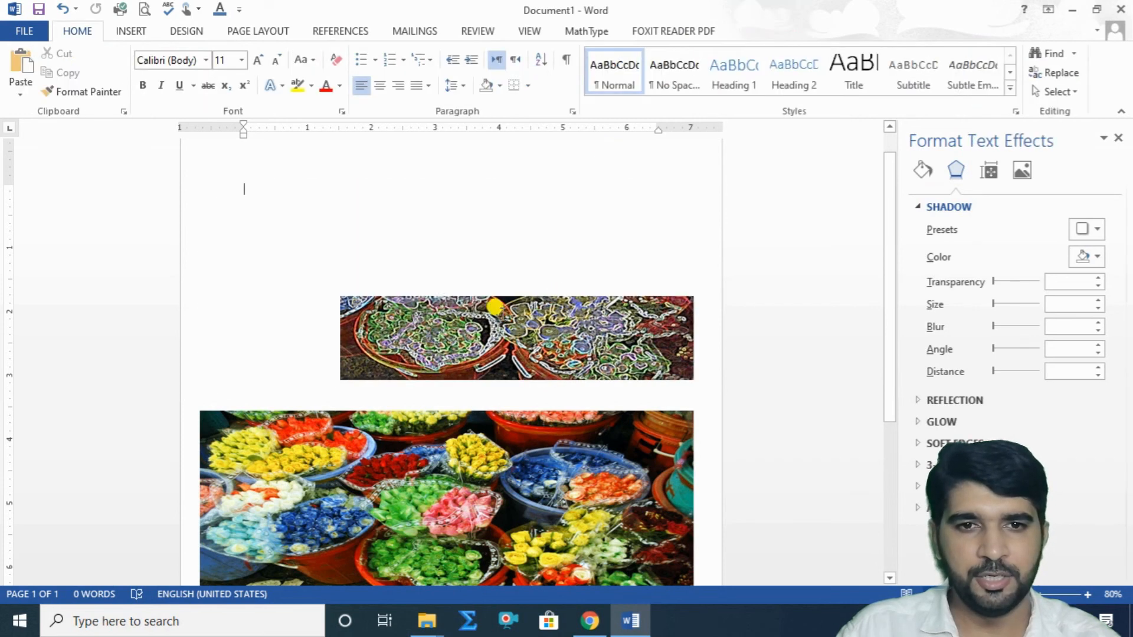
click(423, 312)
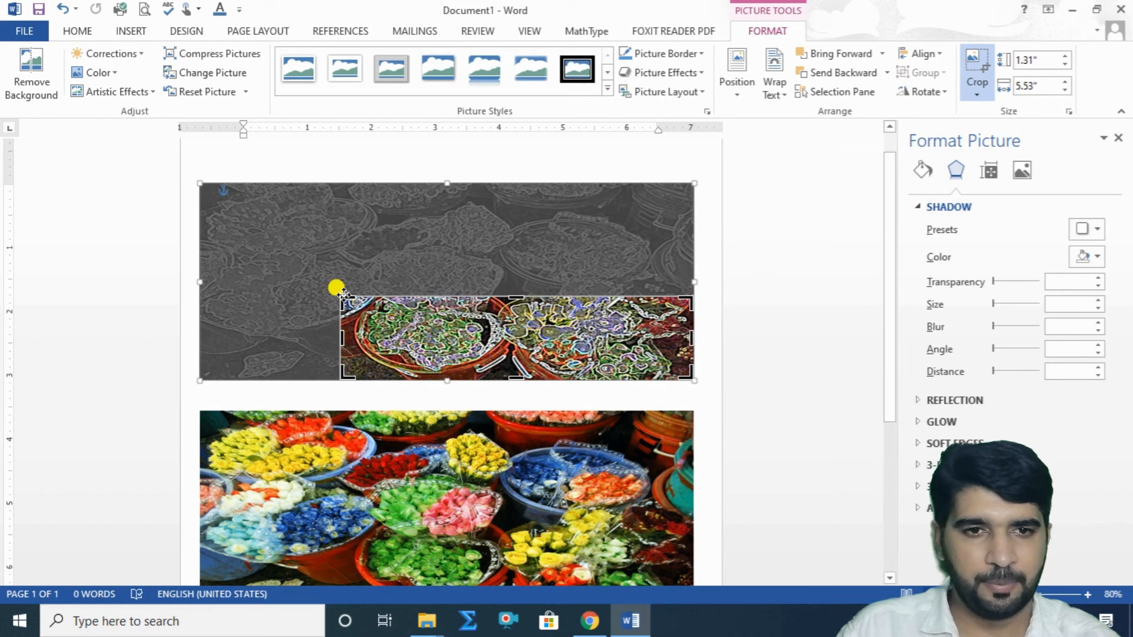
drag(342, 298, 190, 183)
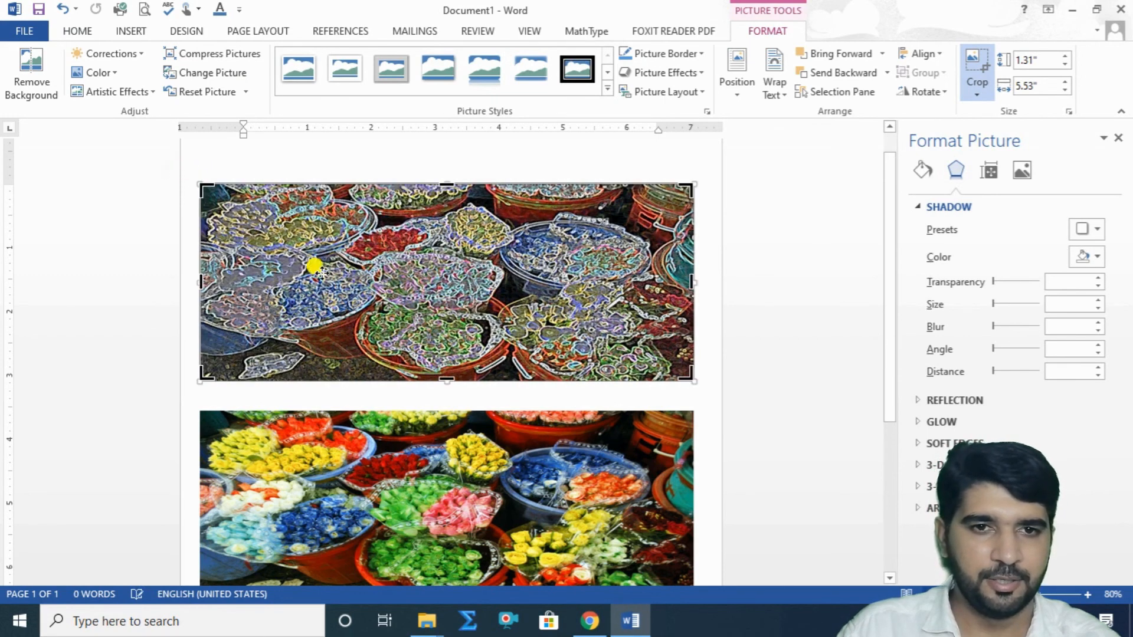
Crop the upper flower picture on all four sides to about 1.97 by 3.26 inches.
drag(694, 282, 525, 282)
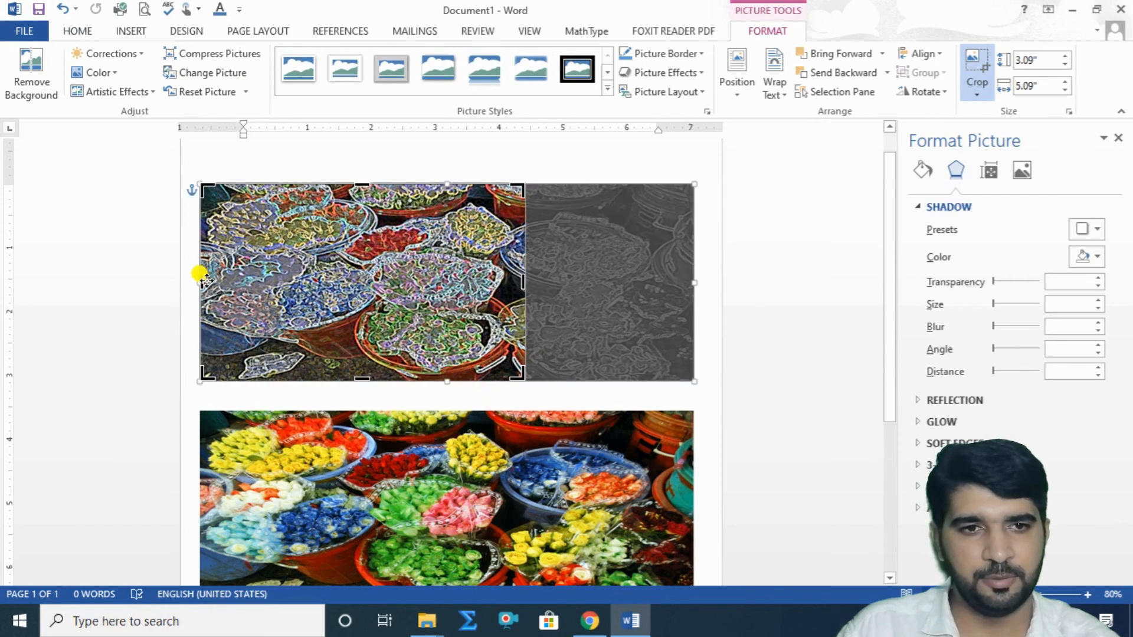
drag(192, 268, 316, 263)
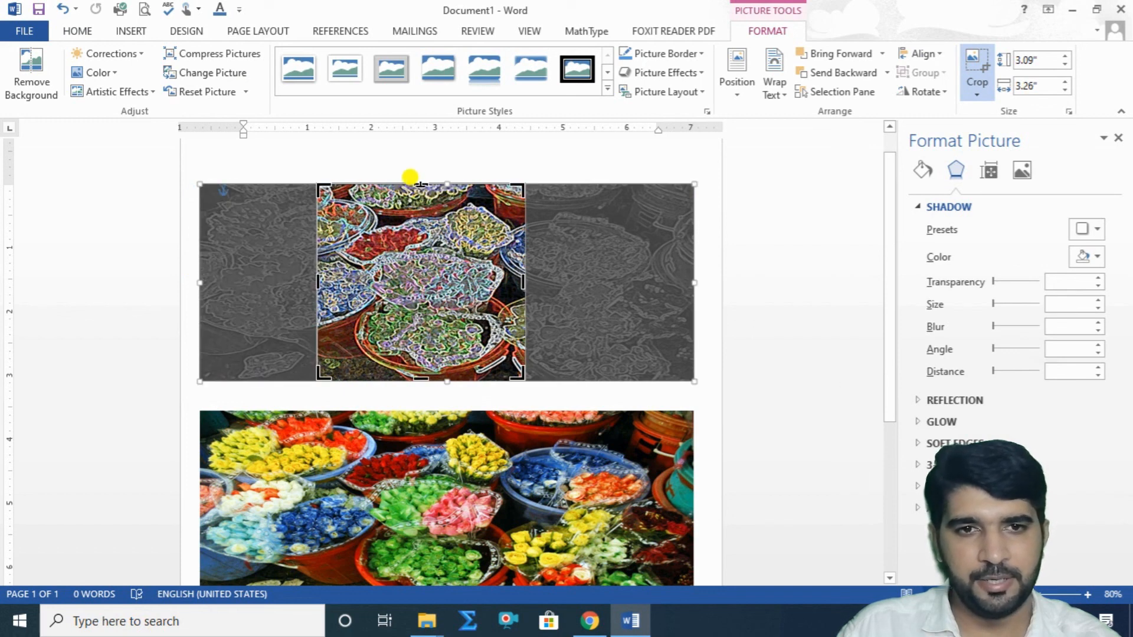
drag(420, 184, 420, 224)
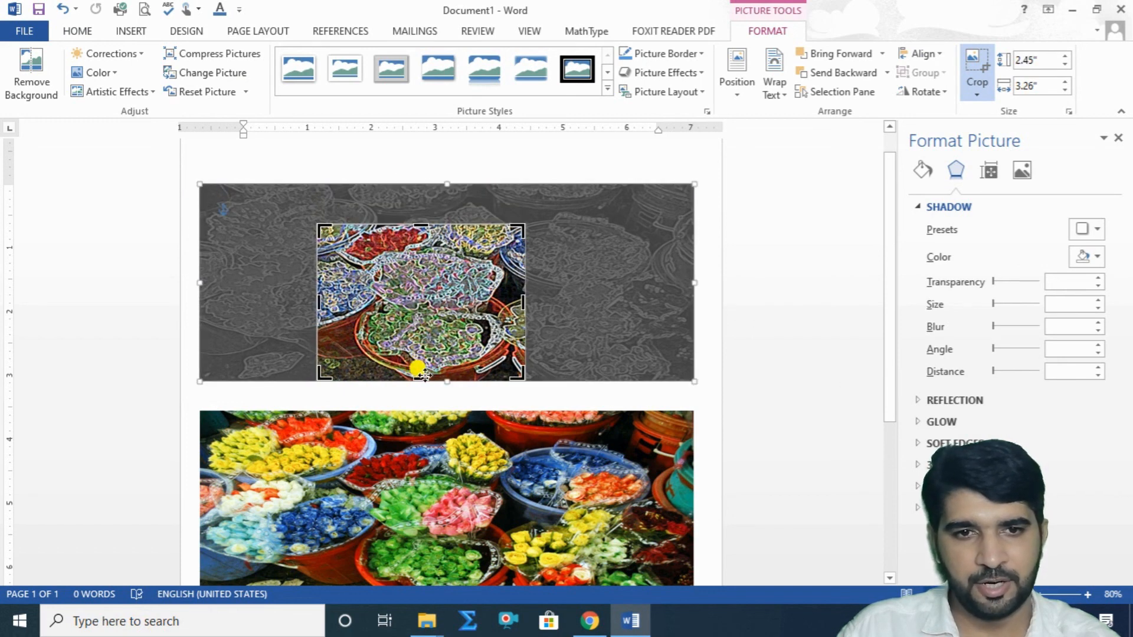
mouse_move(416, 369)
mouse_down()
mouse_move(412, 336)
mouse_move(416, 349)
mouse_up()
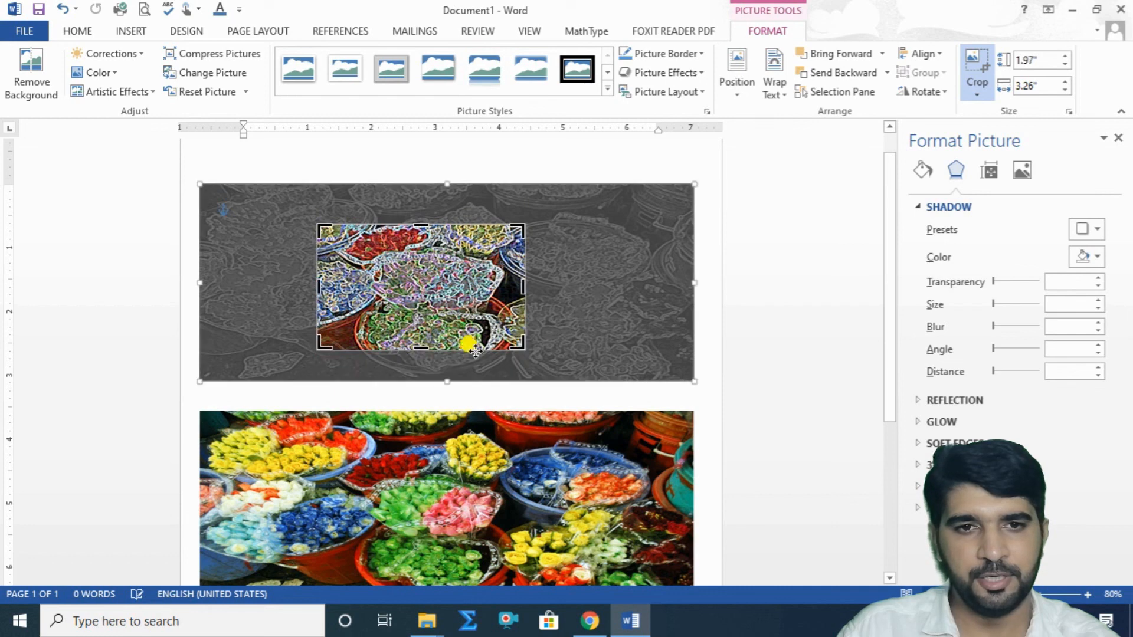
click(741, 304)
click(484, 317)
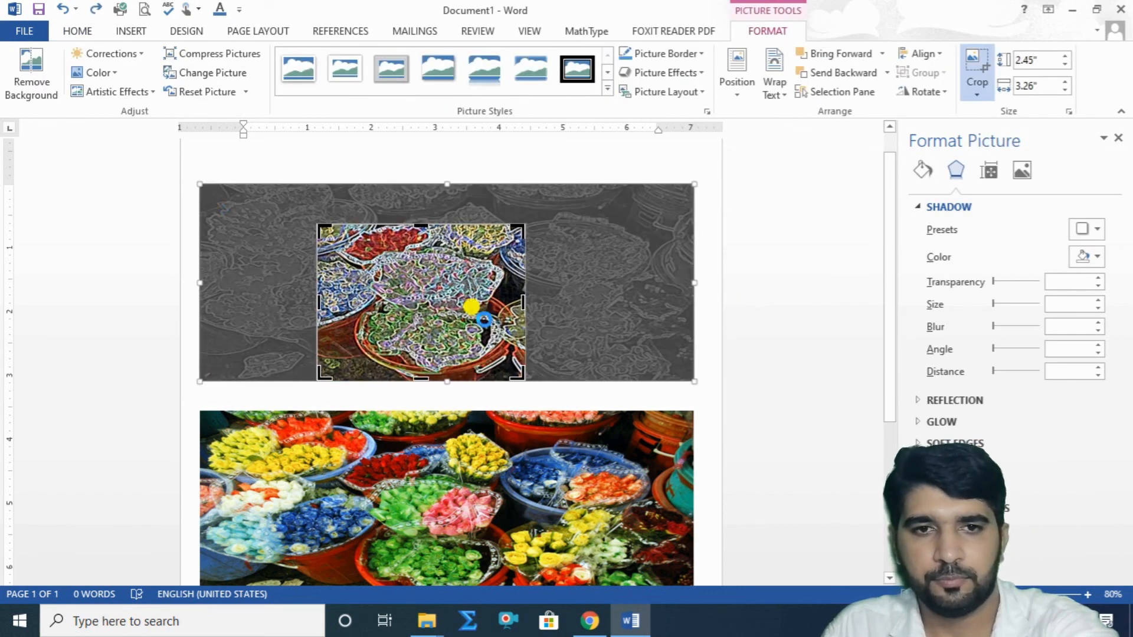
Undo the side, top and bottom crops of the upper flower picture.
key(ctrl+z)
key(ctrl+z)
key(ctrl+z)
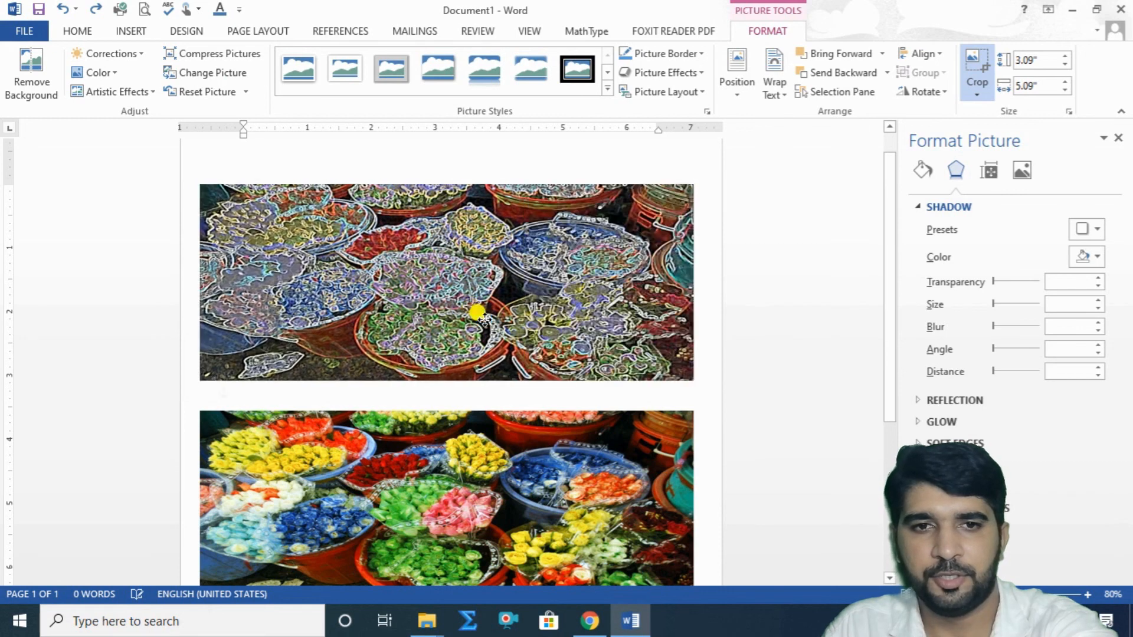
Crop the upper flower picture to an oval shape.
click(978, 98)
mouse_move(999, 132)
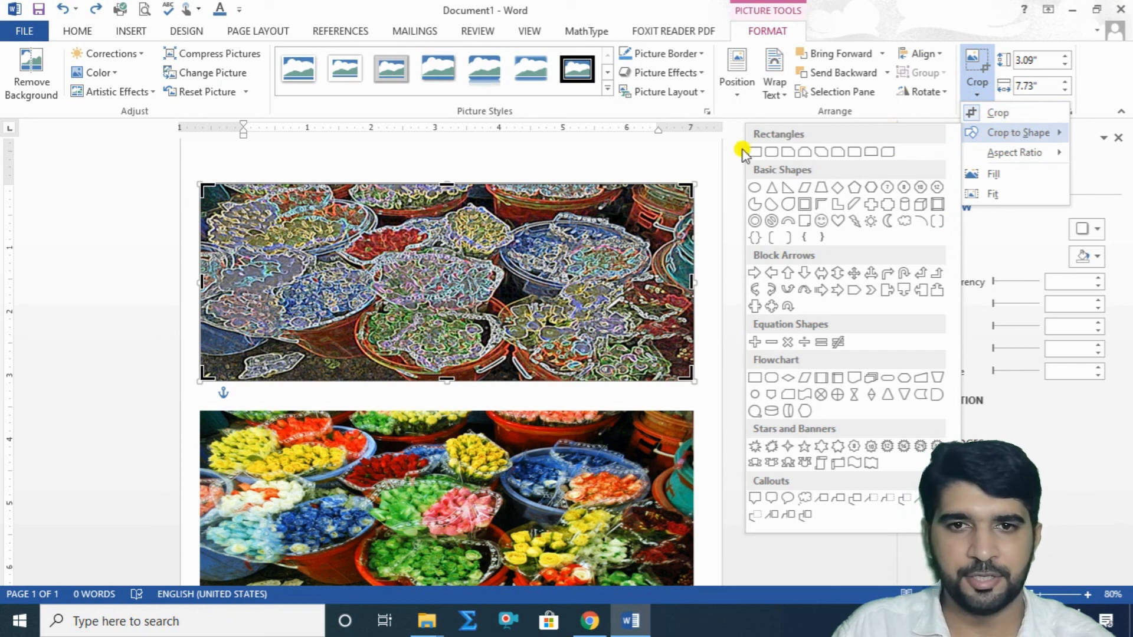
click(755, 187)
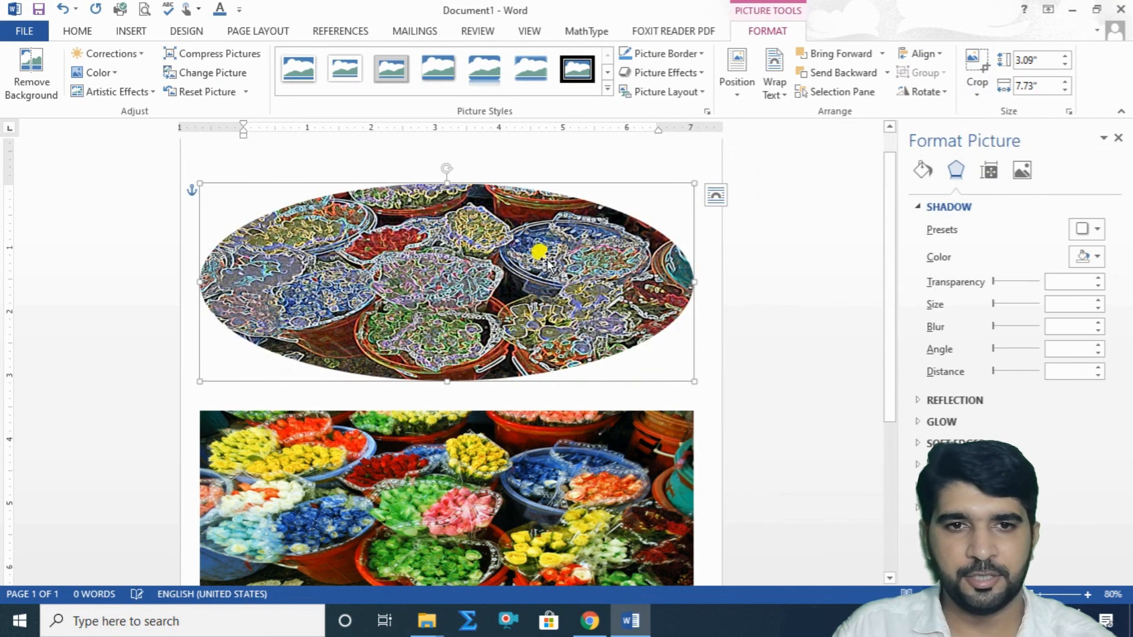
Crop the upper flower picture to a heart shape.
click(982, 100)
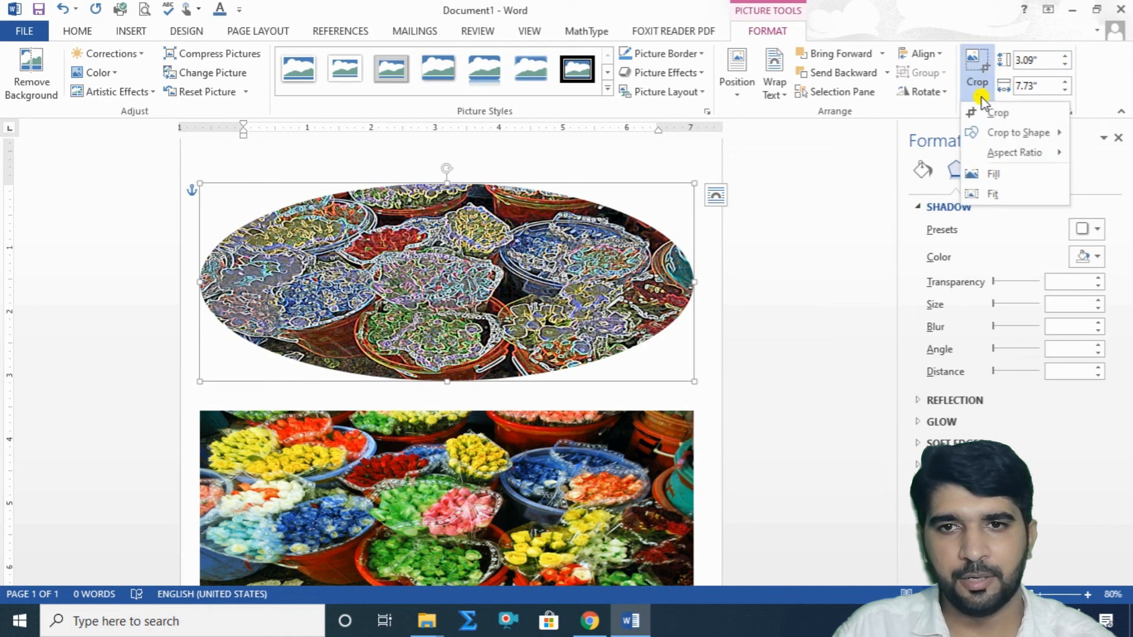
mouse_move(1050, 133)
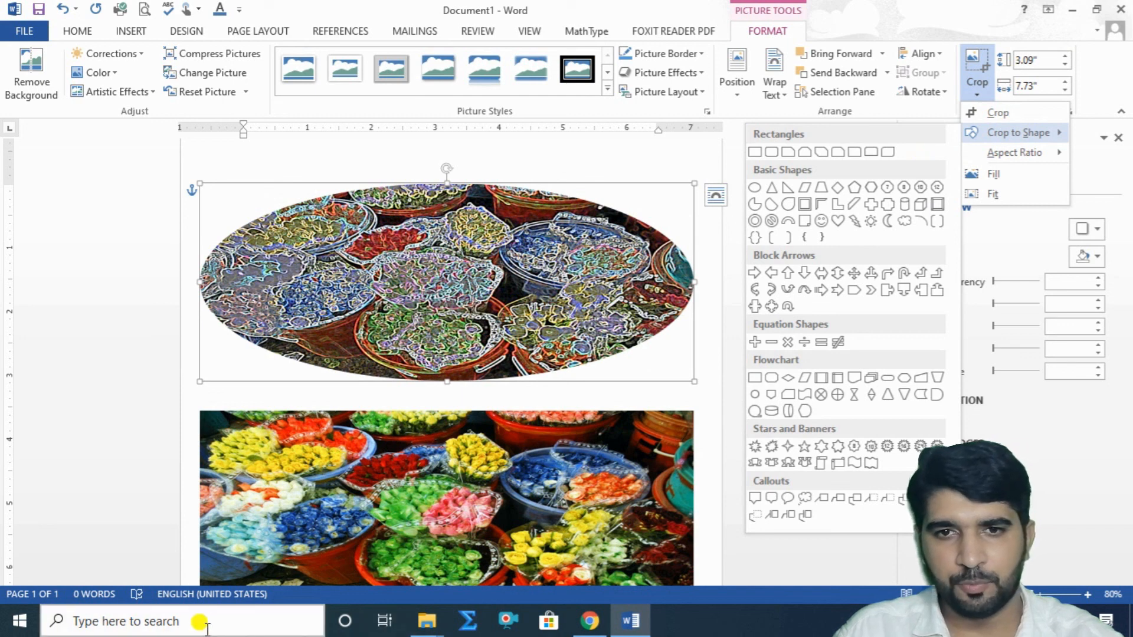
click(835, 222)
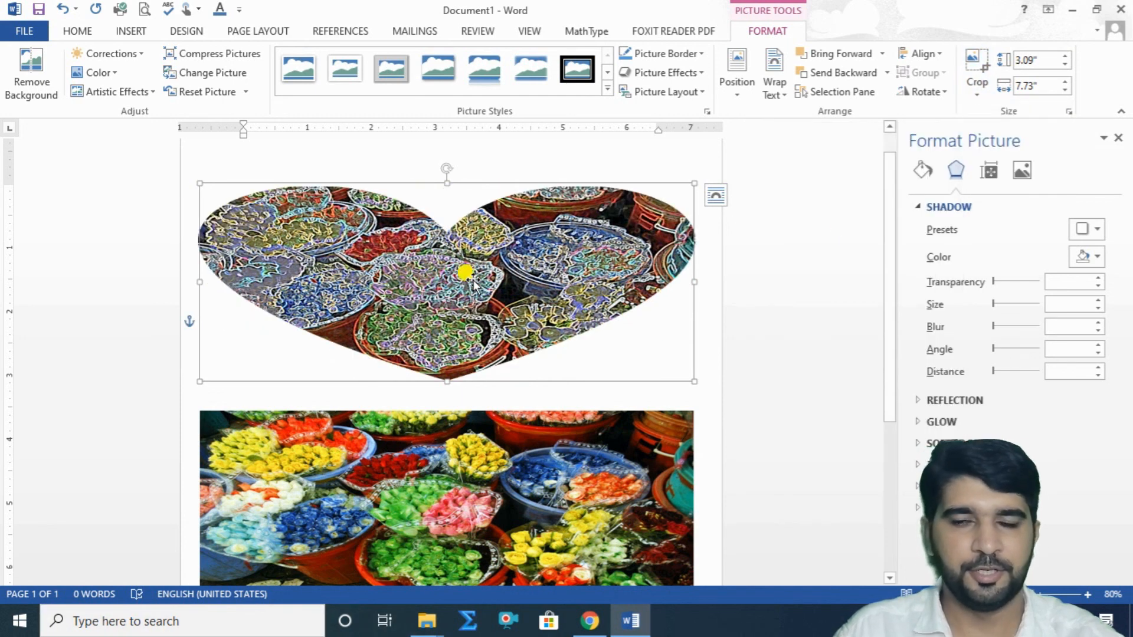